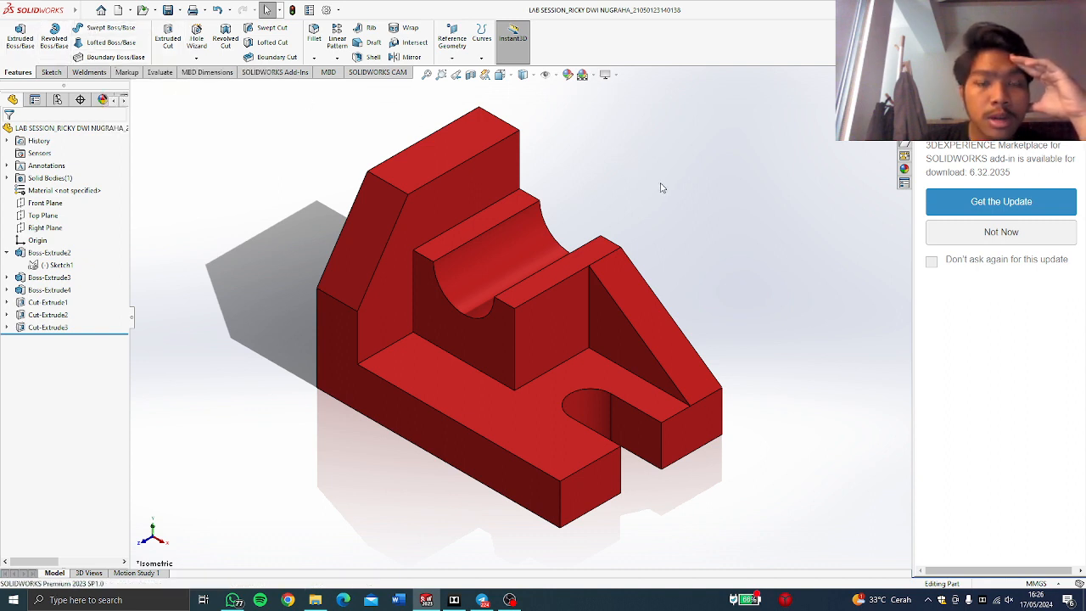
middle_drag(729, 231, 758, 272)
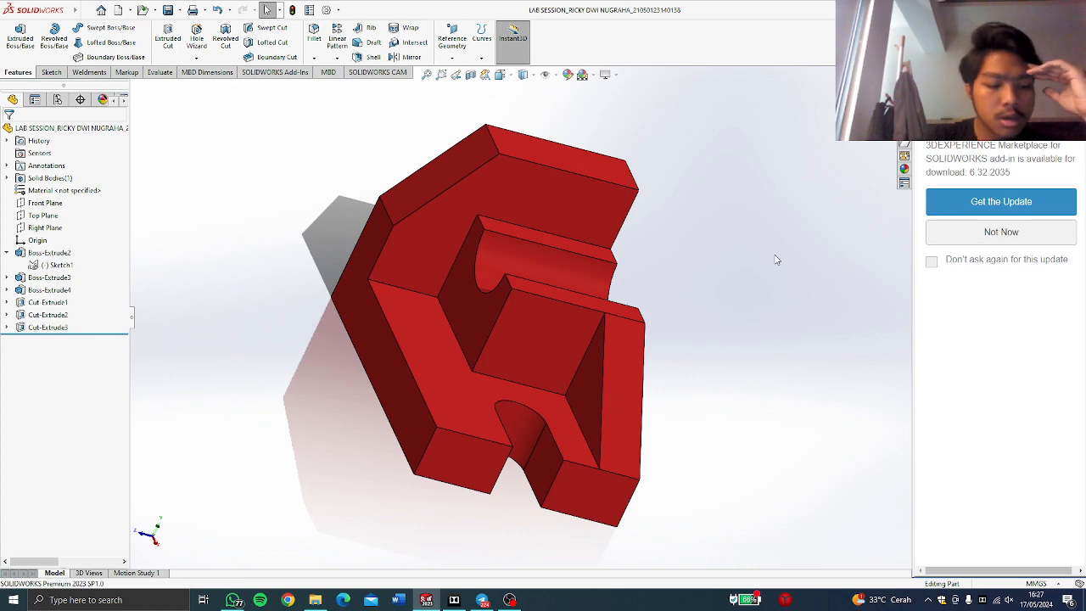
key(ctrl+7)
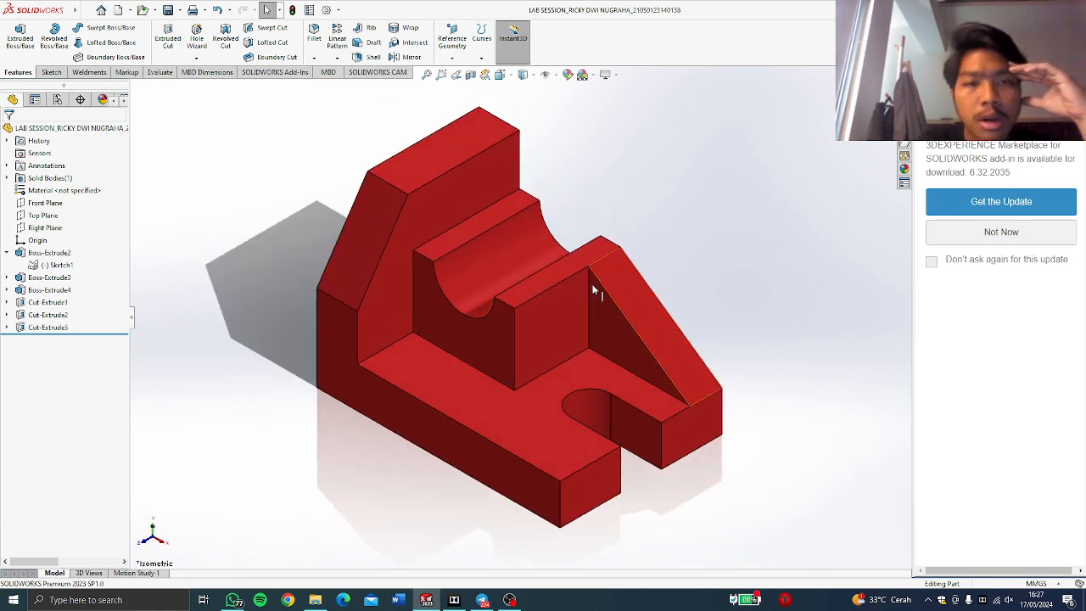
middle_drag(301, 427, 248, 289)
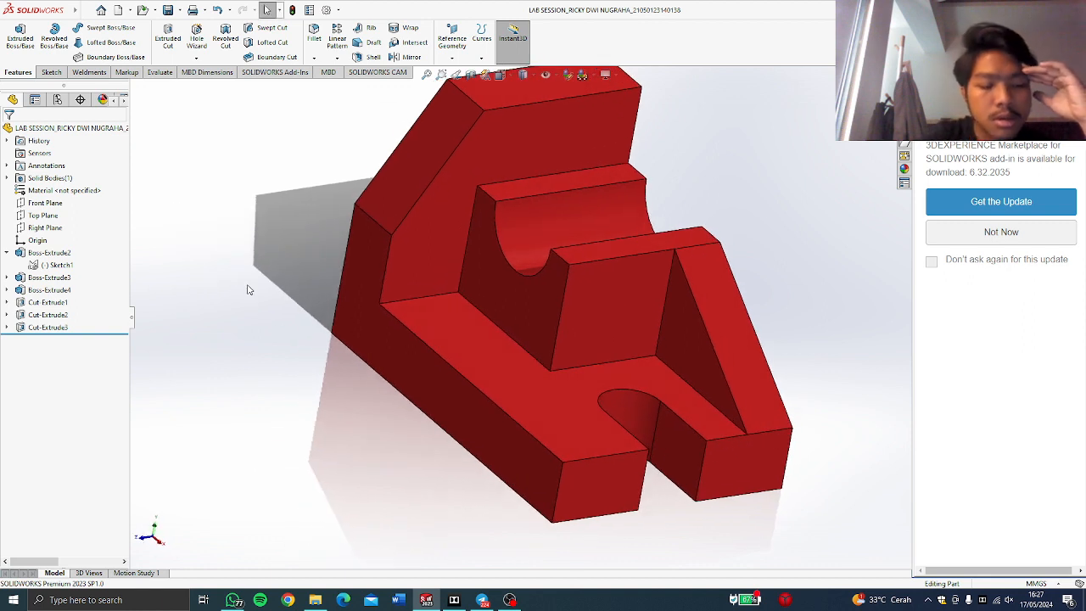
key(ctrl+7)
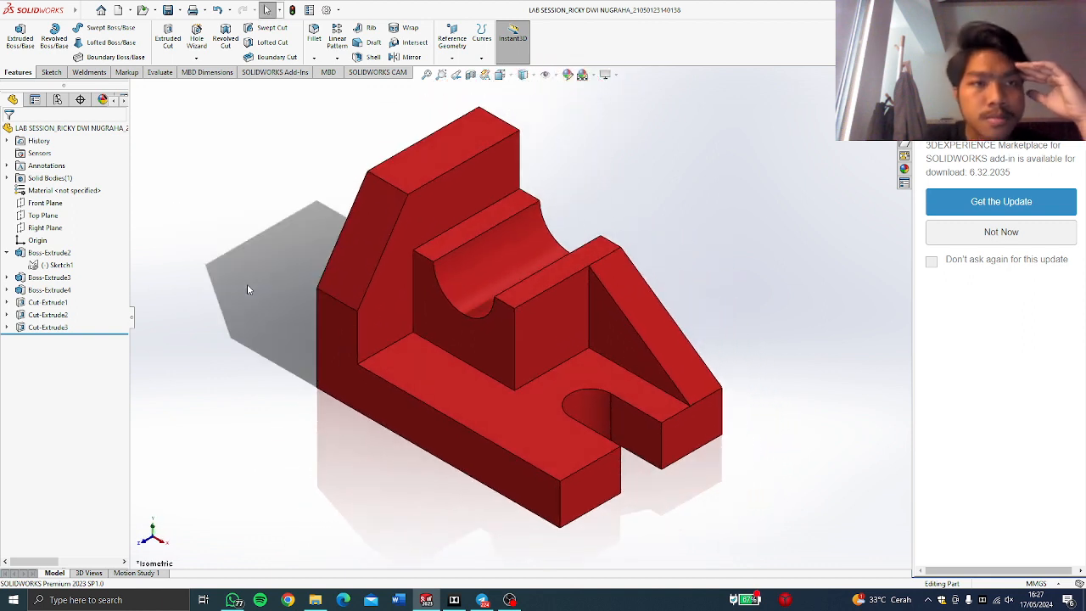
Create a new drawing document.
click(87, 10)
click(96, 28)
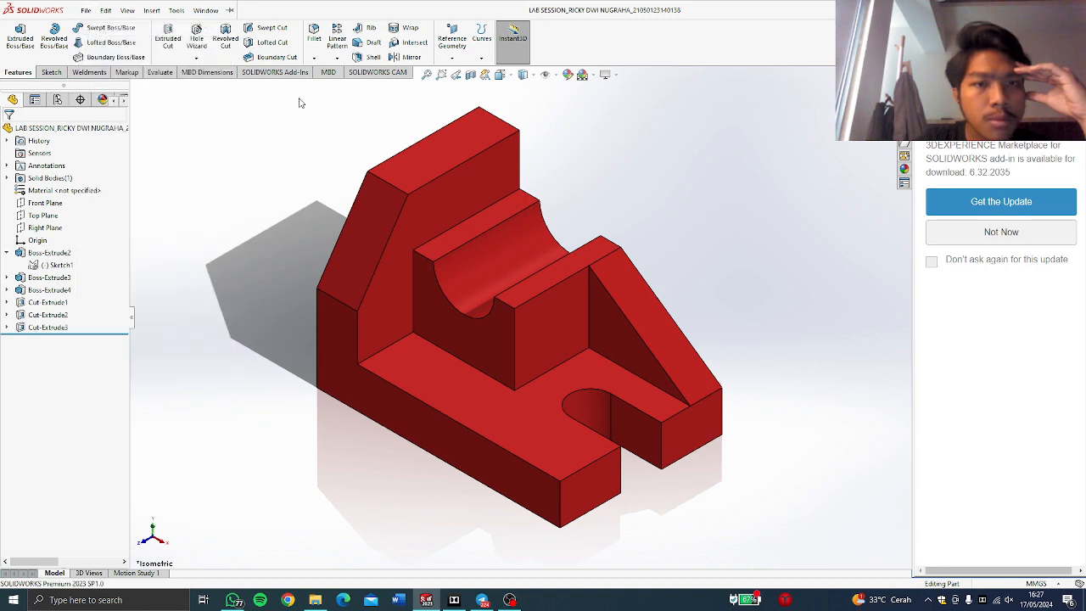
click(528, 280)
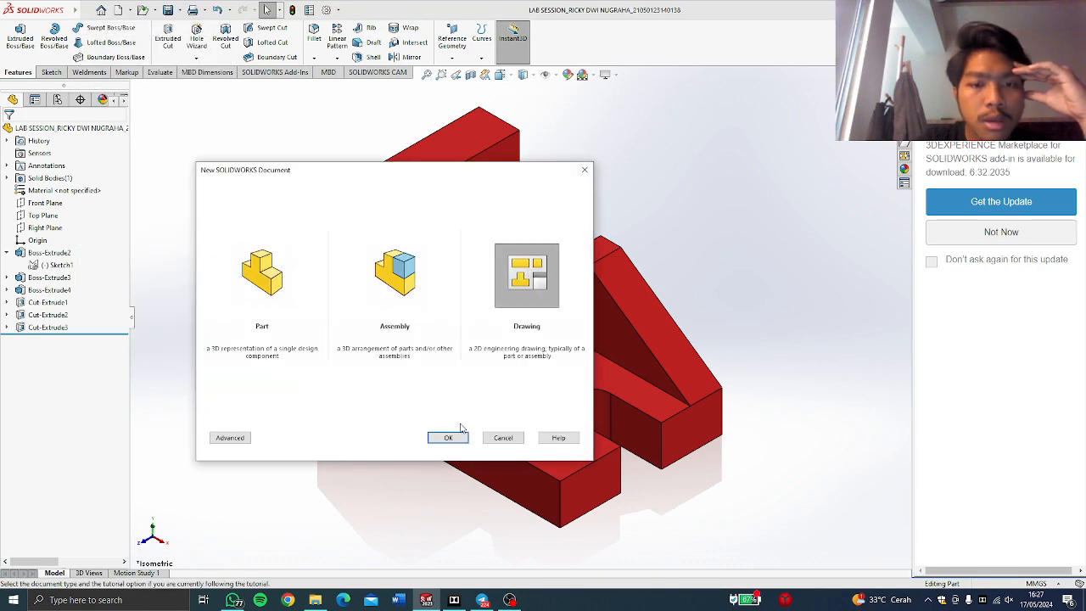
click(448, 437)
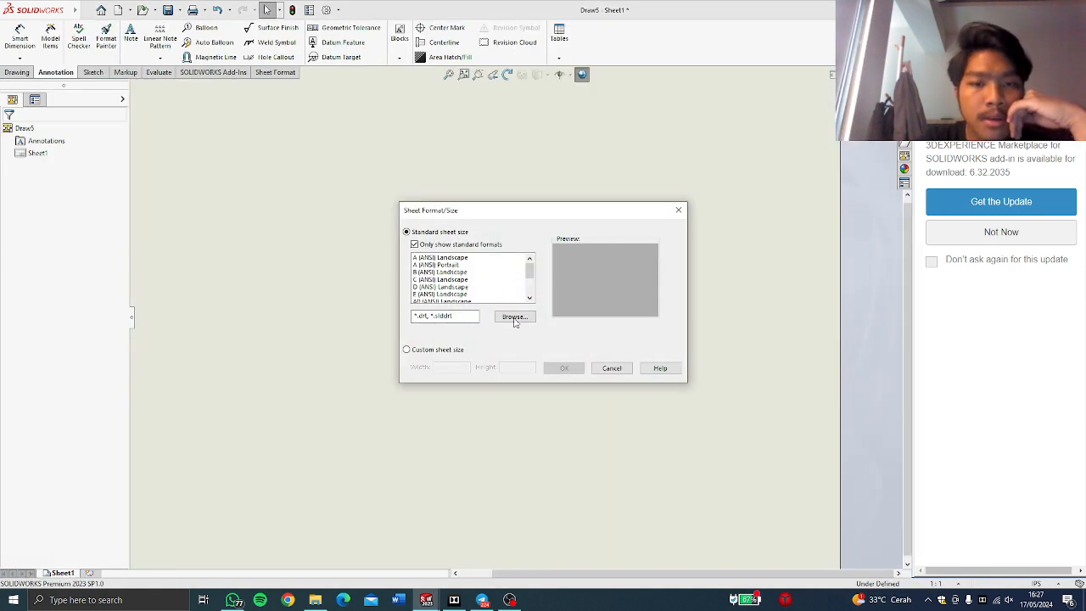
Apply the custom sheet format a3 - iso.slddrt from the SOLIDWORKS ANTAWIRYA folder to the new sheet.
click(514, 317)
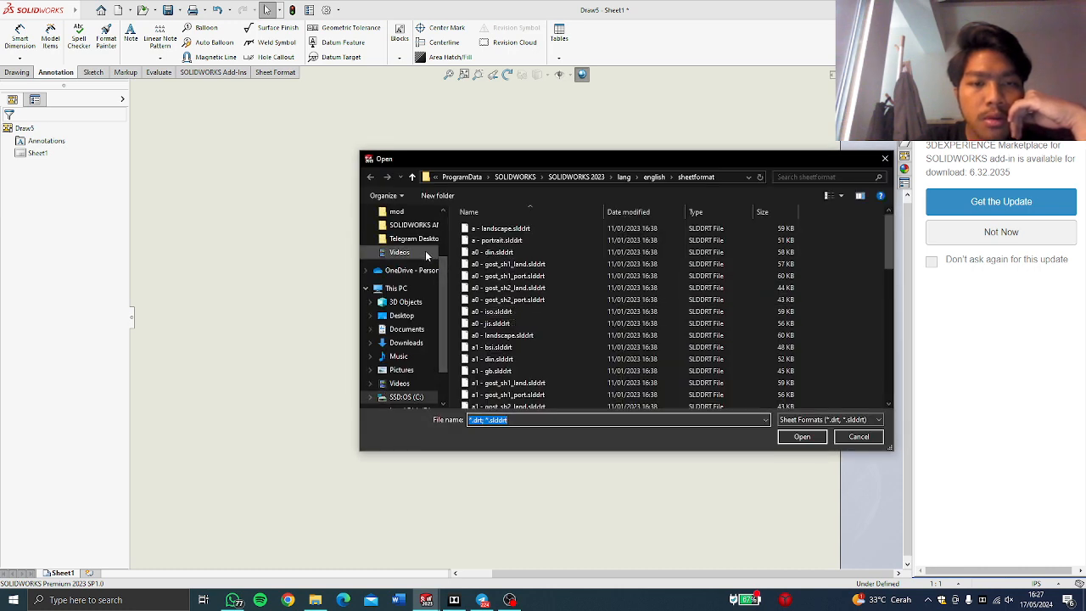
click(423, 224)
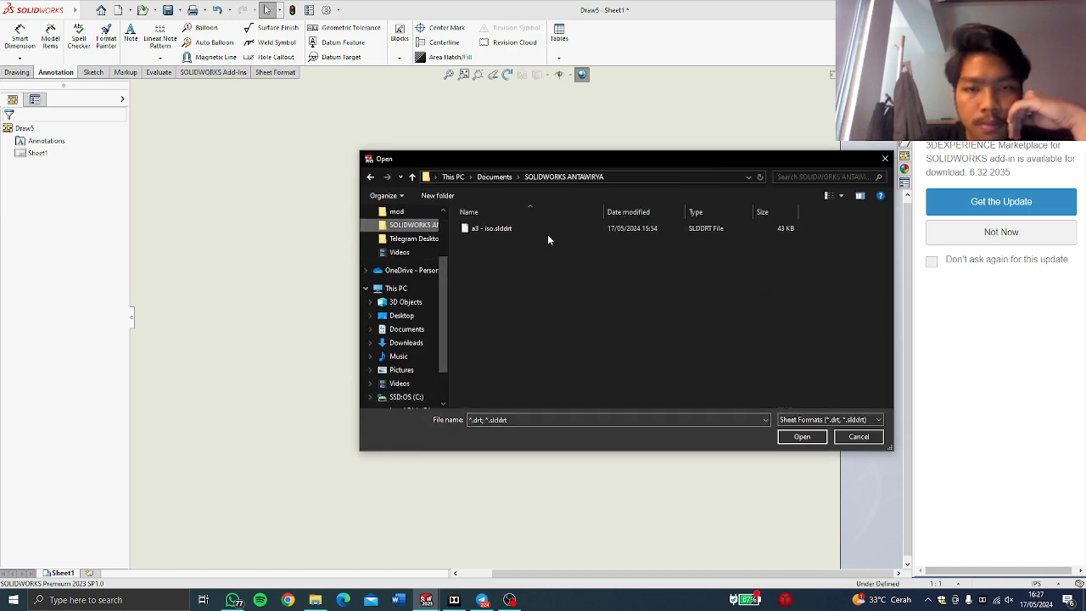
click(547, 234)
click(802, 437)
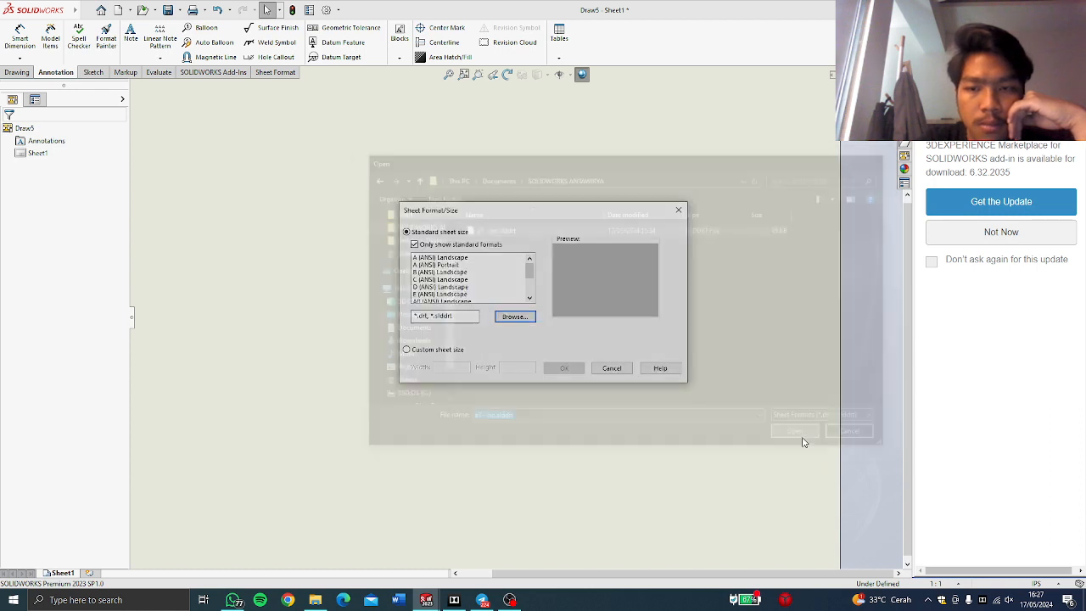
click(564, 367)
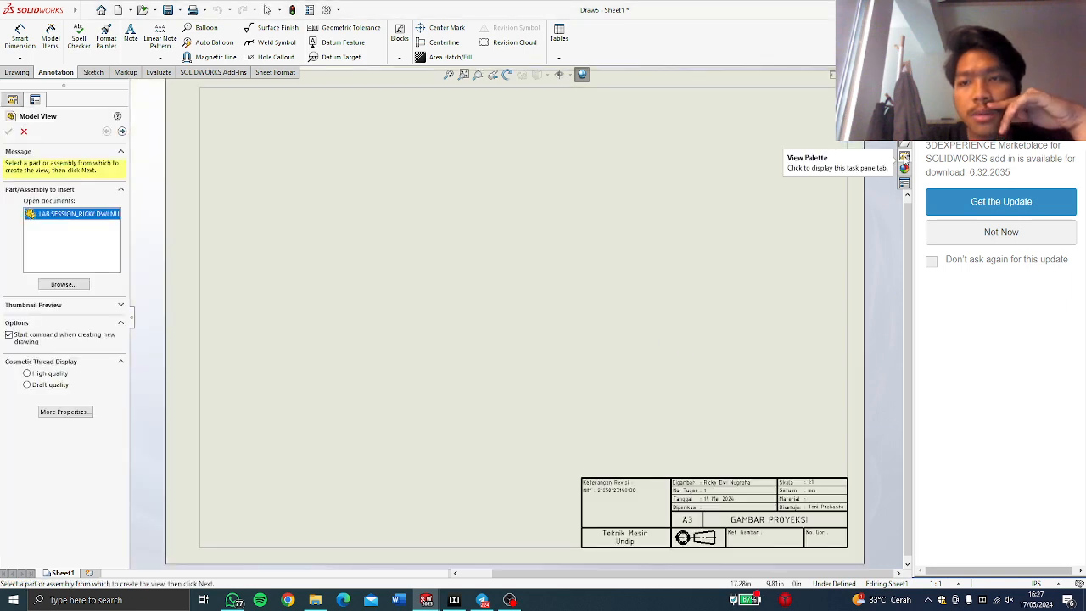
Show the View Palette and set the drawing's units to MMGS (millimeter, gram, second).
click(905, 156)
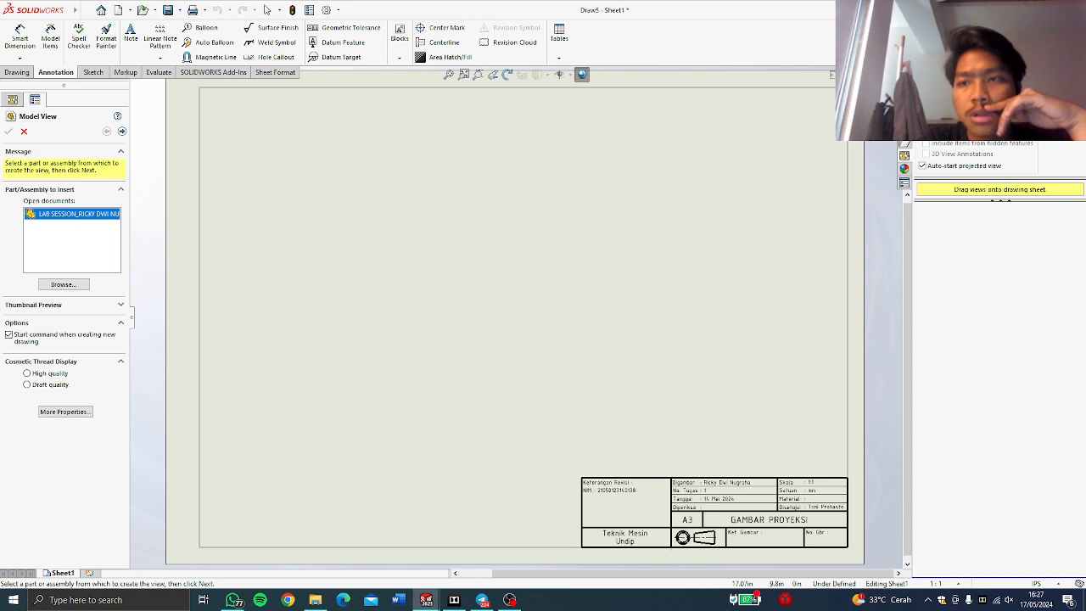
click(1050, 583)
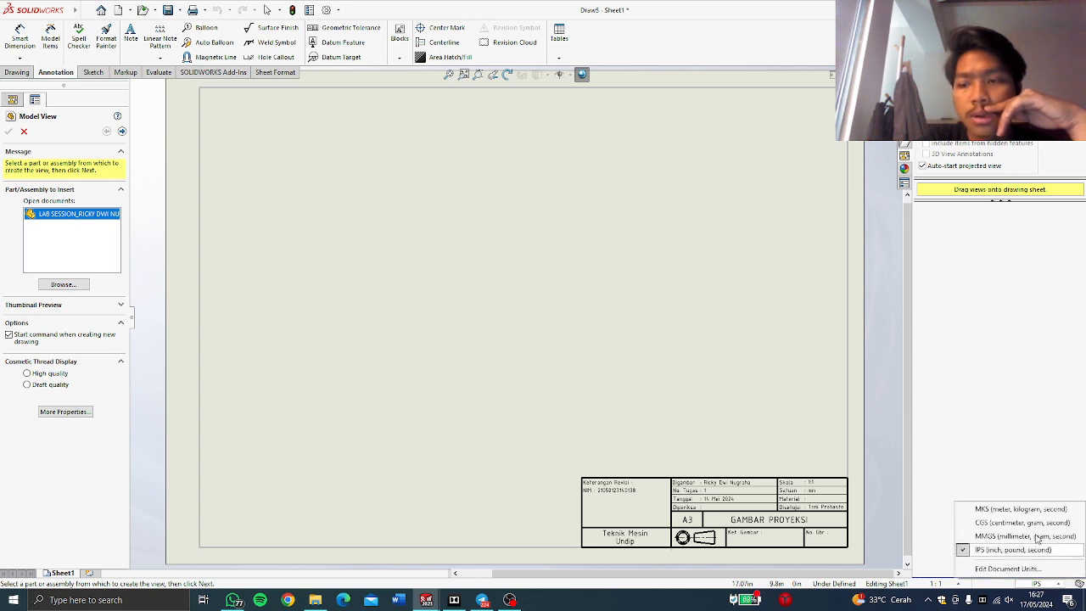
click(984, 535)
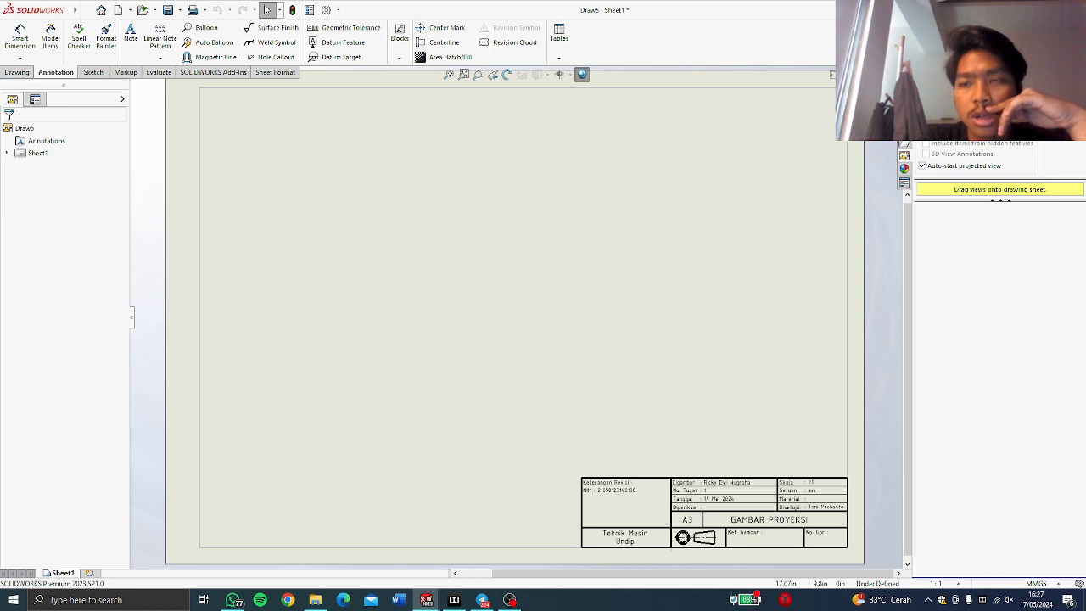
Load the LAB SESSION part file from the SOLIDWORKS ANTAWIRYA folder as the source for the drawing views.
key(ctrl+o)
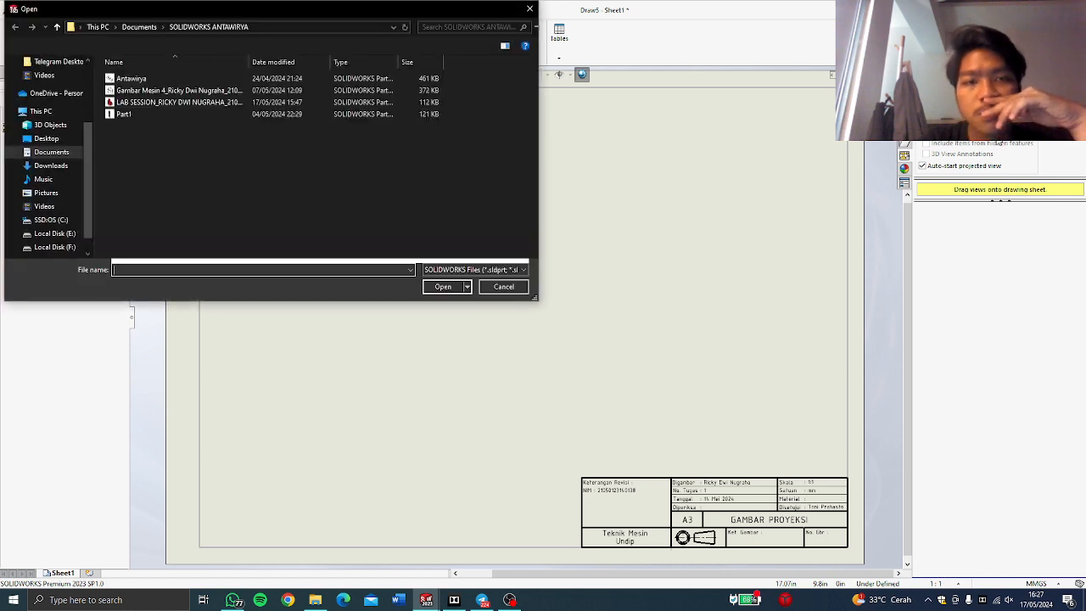
click(152, 105)
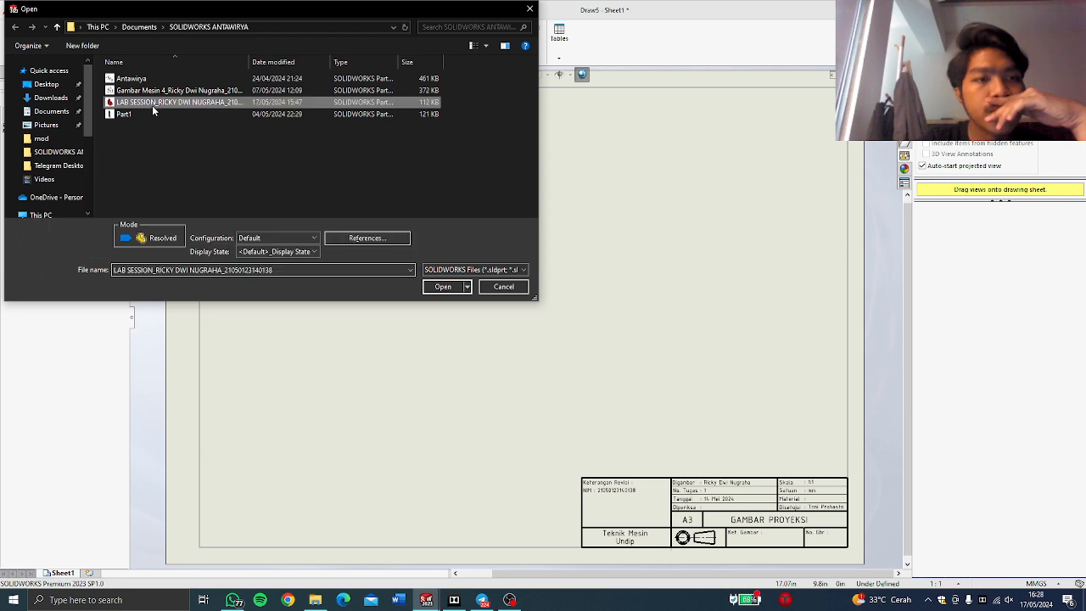
click(443, 286)
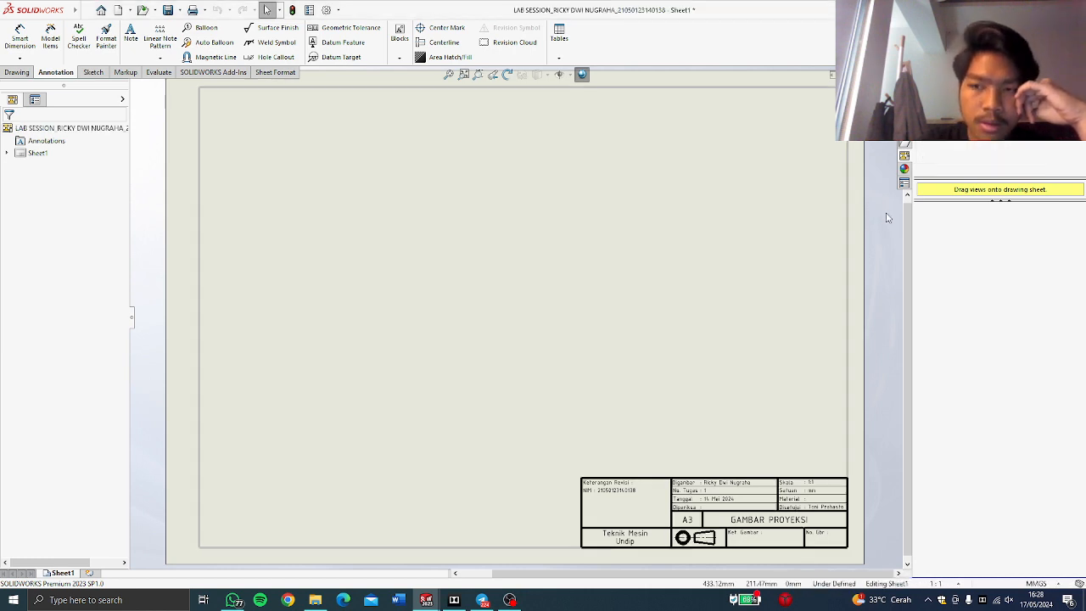
Place the part's front view in the sheet's lower left, with a projected side view to its right and a projected top view above it.
mouse_move(948, 236)
mouse_down()
mouse_move(376, 413)
mouse_move(344, 383)
mouse_move(375, 387)
mouse_up()
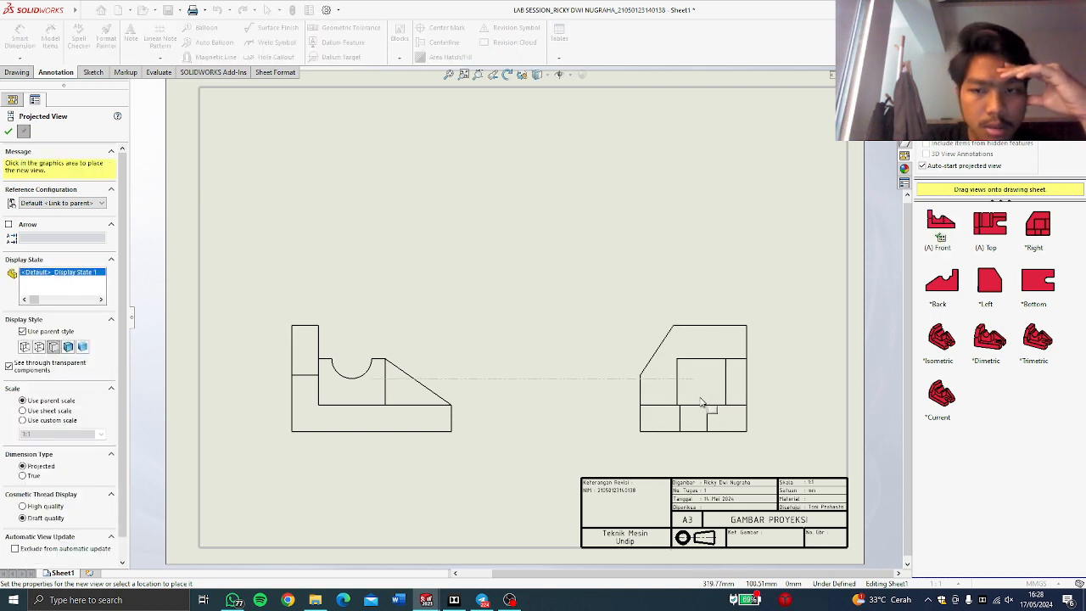
click(701, 402)
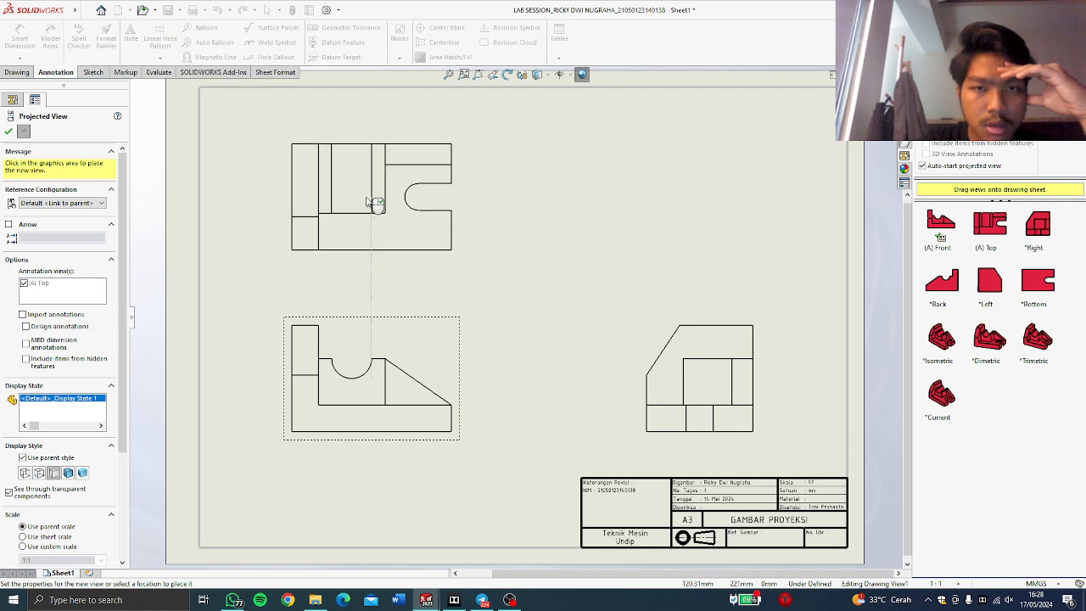
click(367, 201)
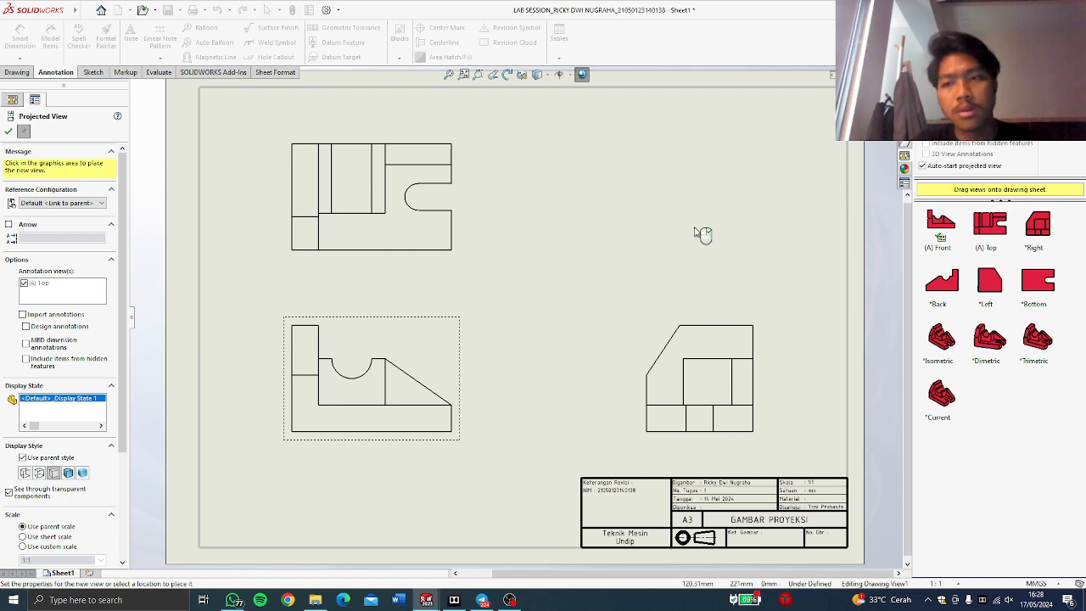
key(Escape)
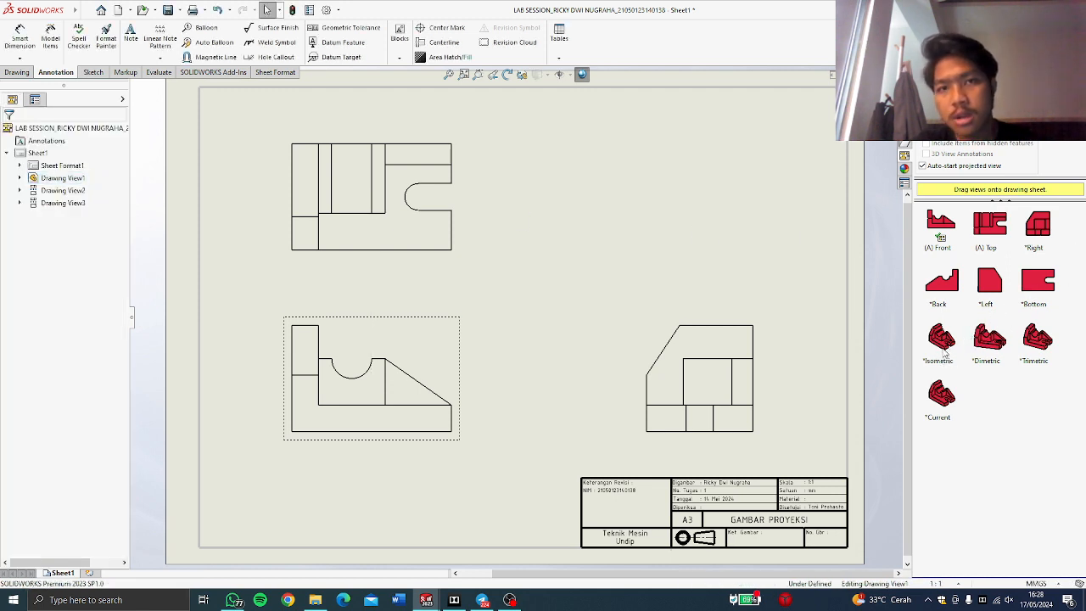
Place an isometric view in the sheet's upper right and display it Shaded With Edges.
mouse_move(942, 352)
mouse_down()
mouse_move(755, 271)
mouse_move(689, 199)
mouse_up()
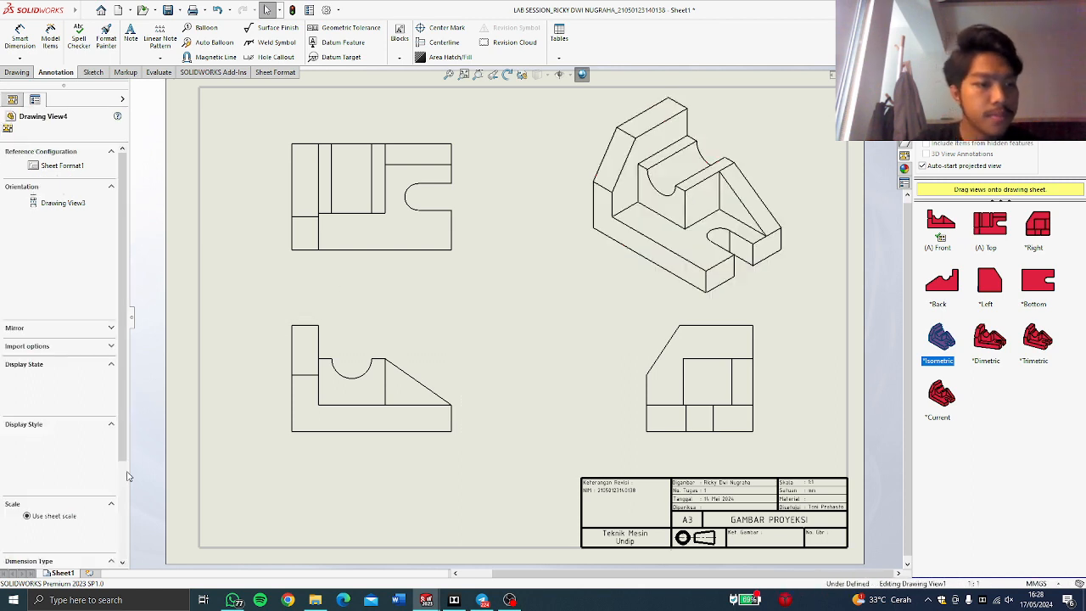
click(73, 438)
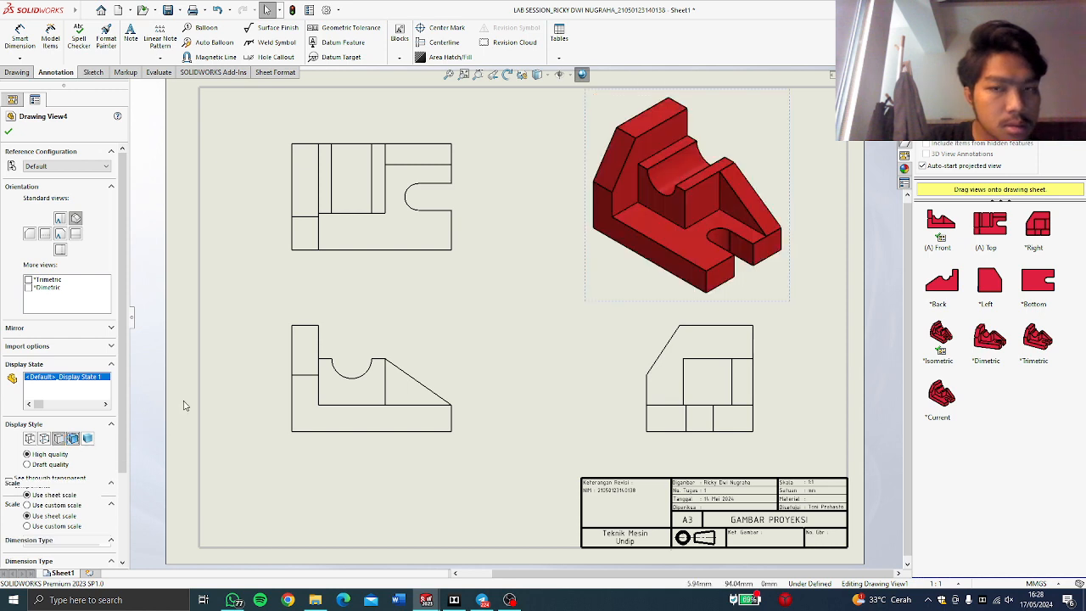
click(9, 132)
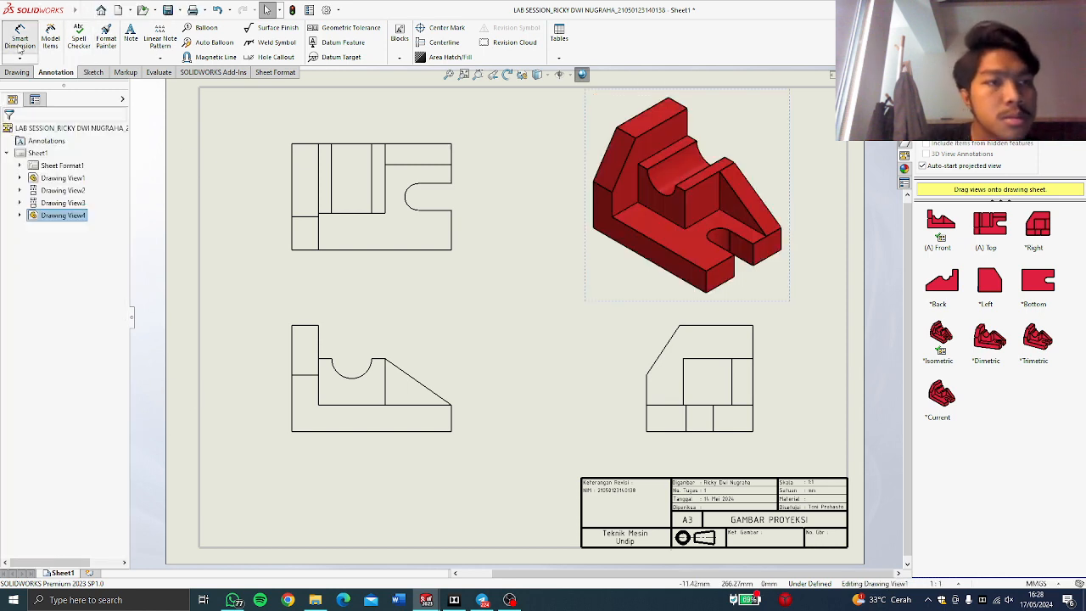
Dimension the overall depth of the part and the depth of the grooved block along the left side of the top view.
click(293, 144)
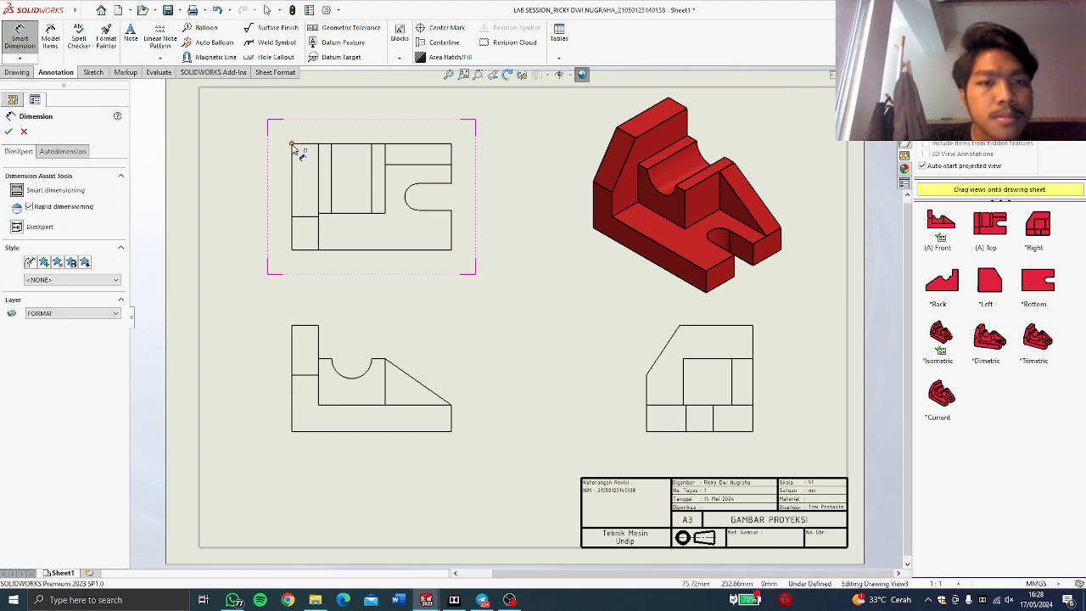
click(292, 251)
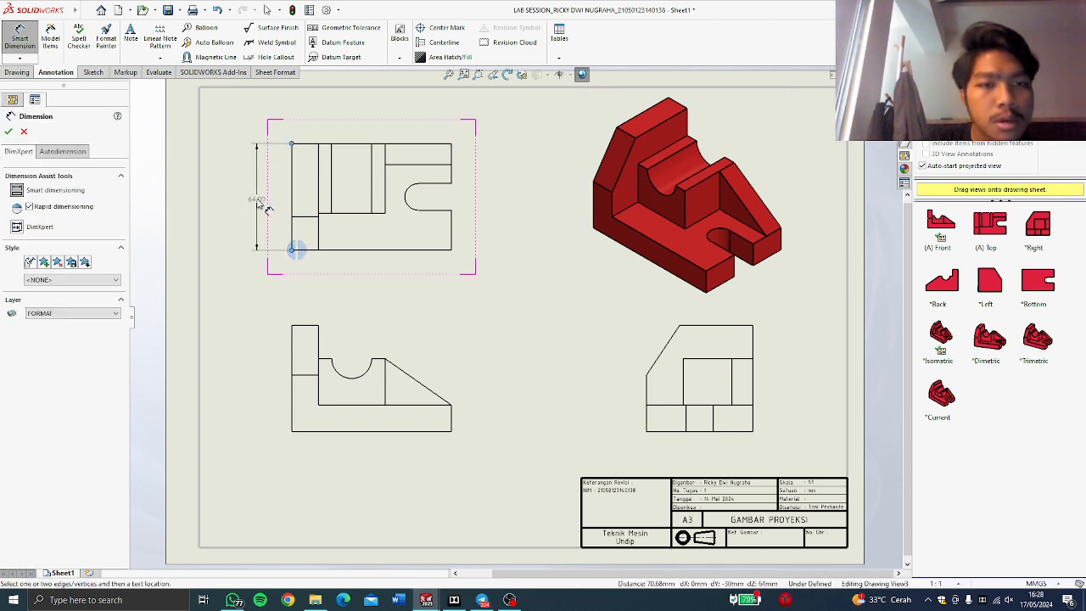
click(258, 201)
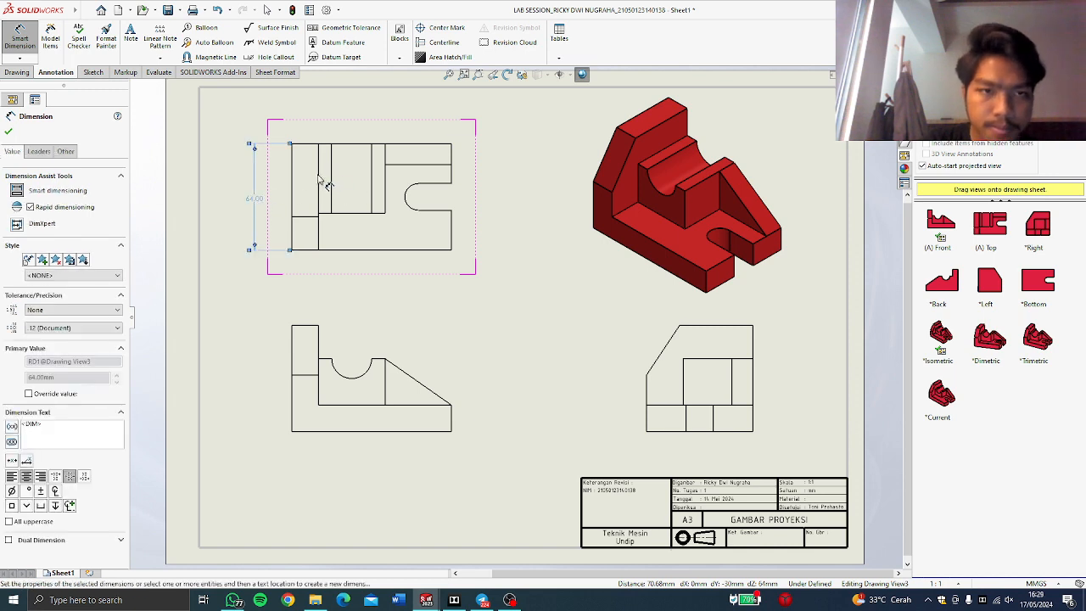
scroll(327, 185, down, 2)
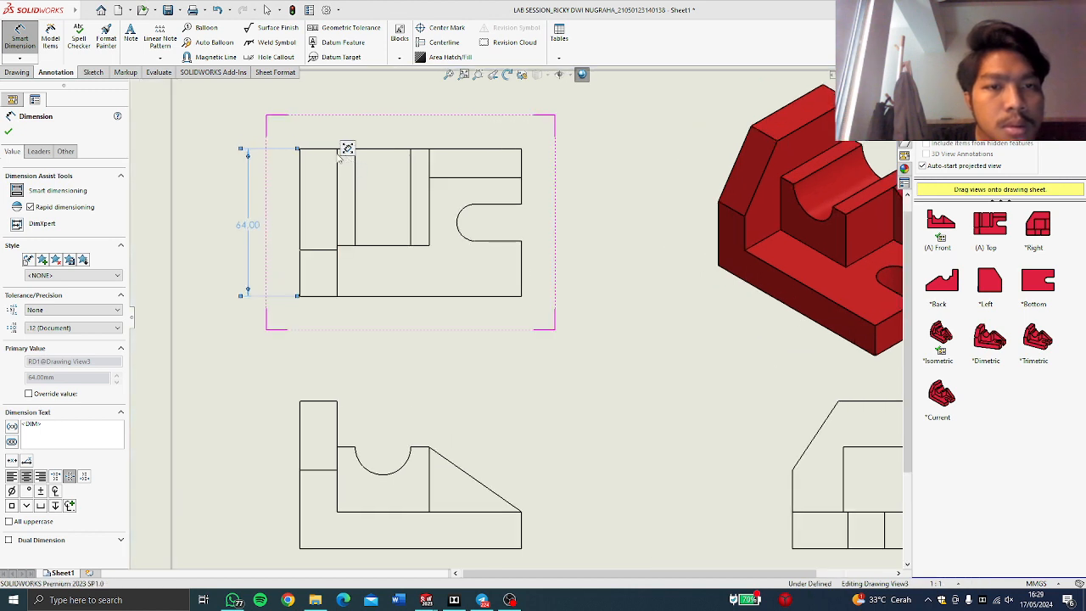
click(338, 150)
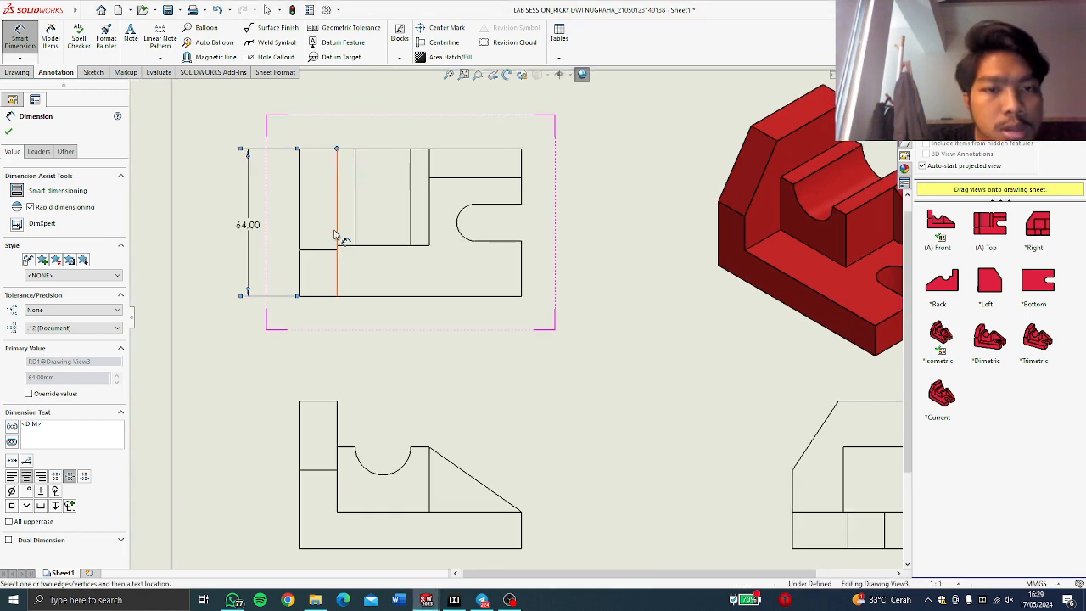
click(342, 245)
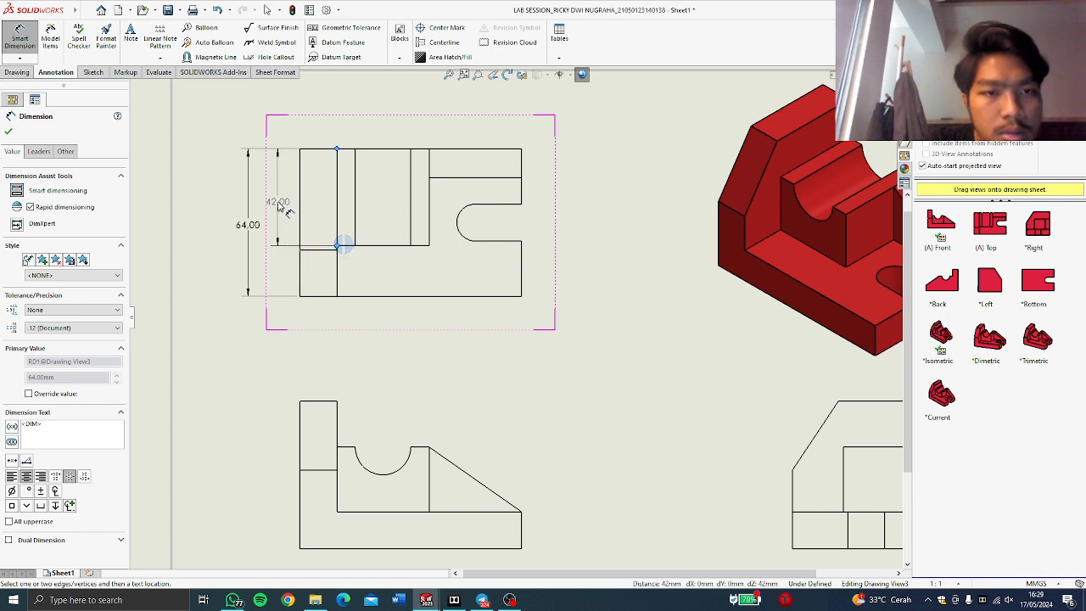
click(279, 207)
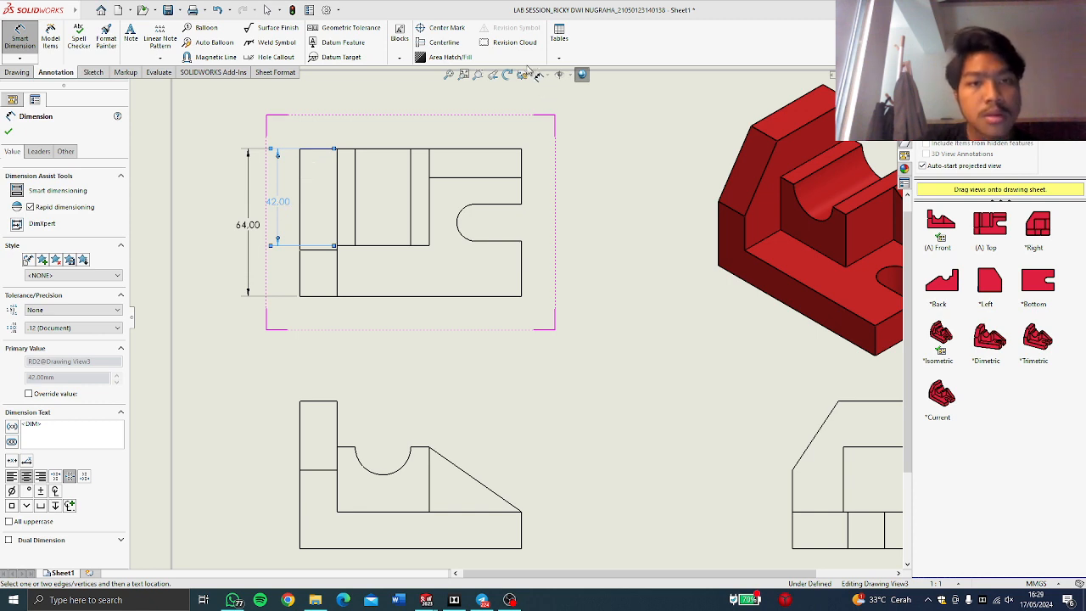
Add a centerline along the semicircular groove and a center mark on the open slot's arc in the top view.
click(443, 41)
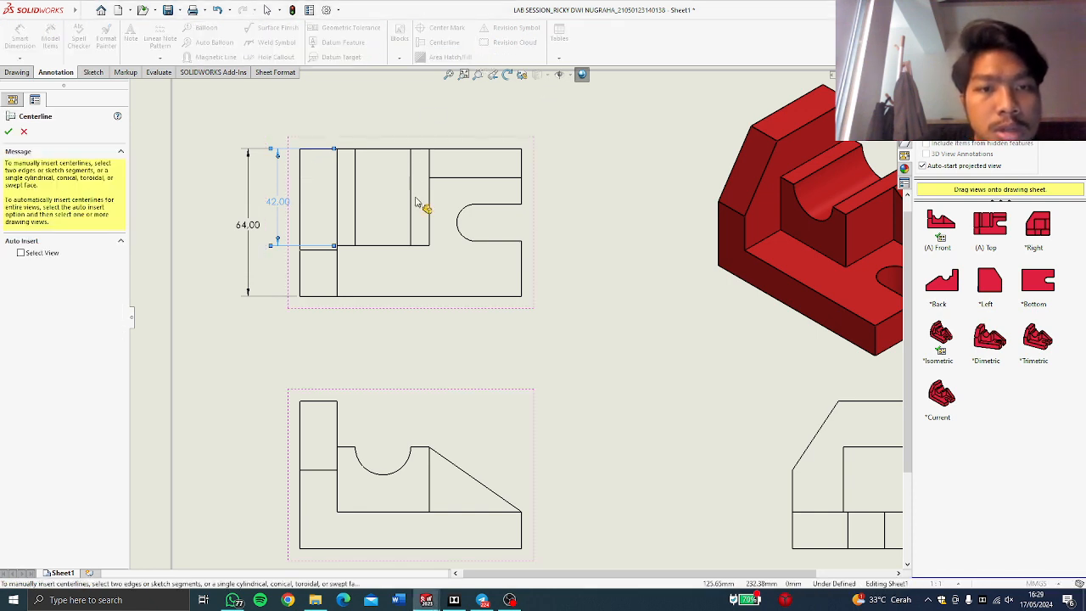
click(355, 200)
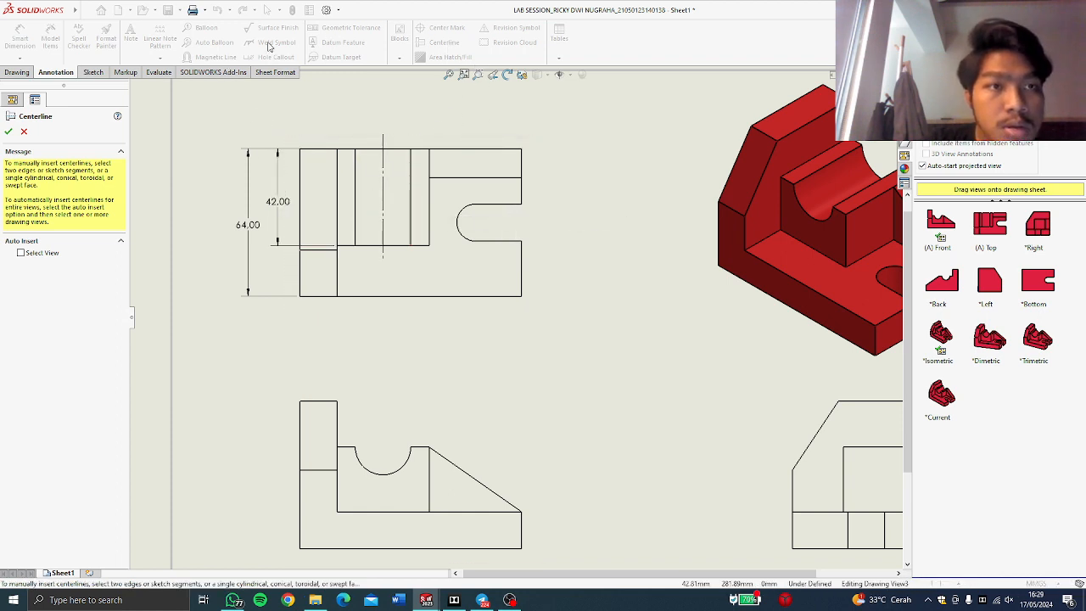
click(7, 132)
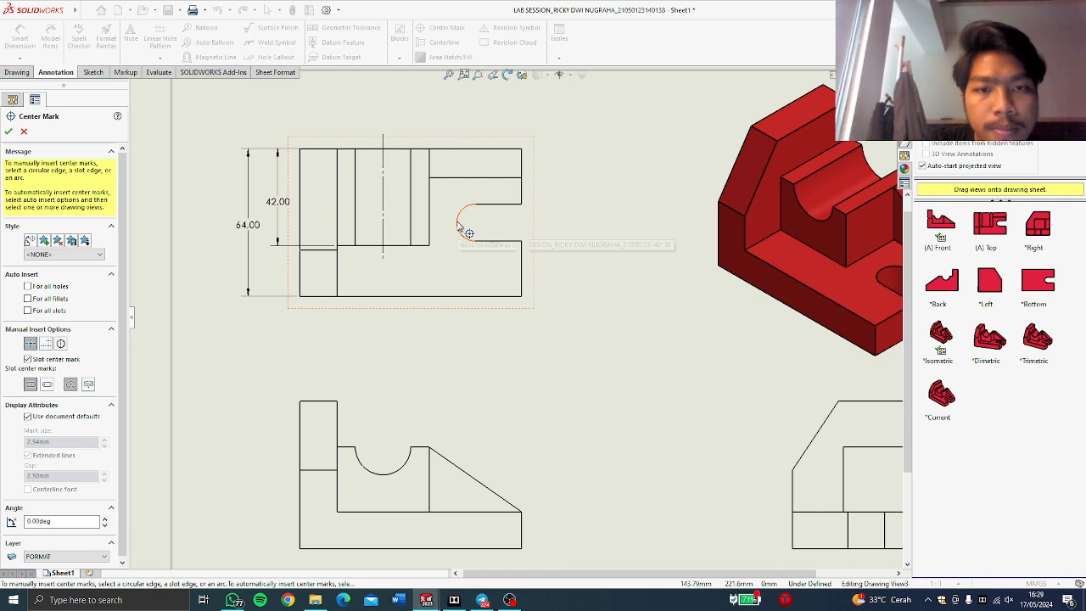
click(459, 226)
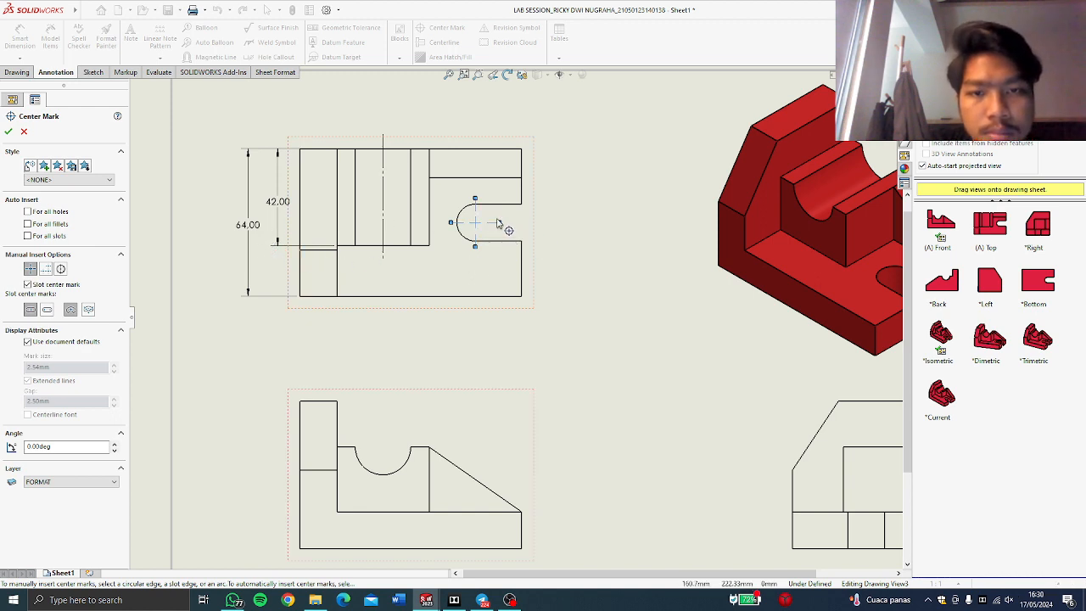
Extend the horizontal line of the slot's center mark to the slot's open end in the top view.
right_drag(501, 224, 513, 229)
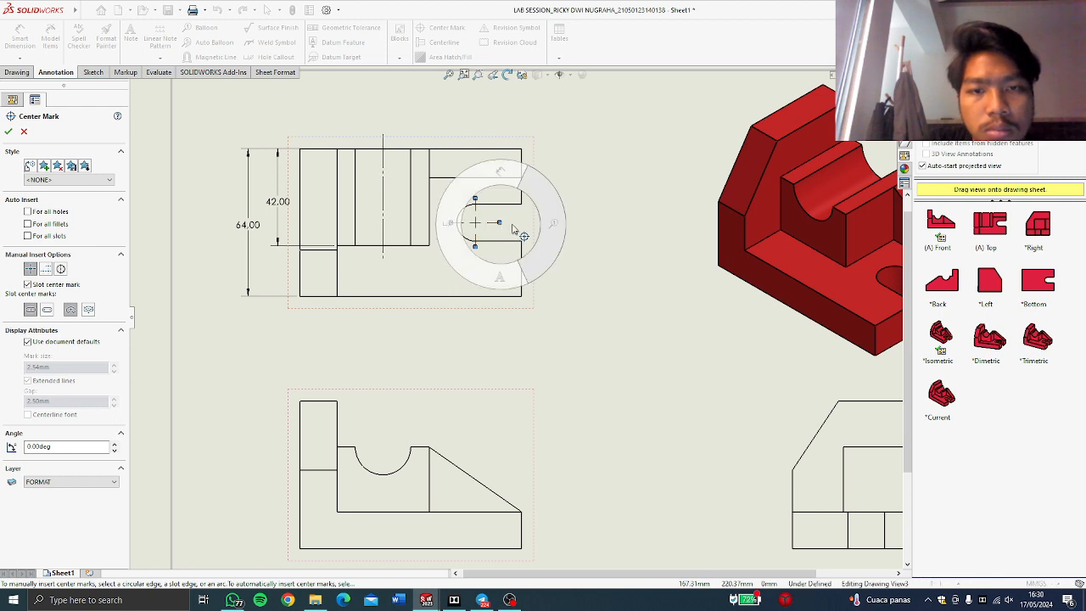
middle_drag(499, 223, 518, 222)
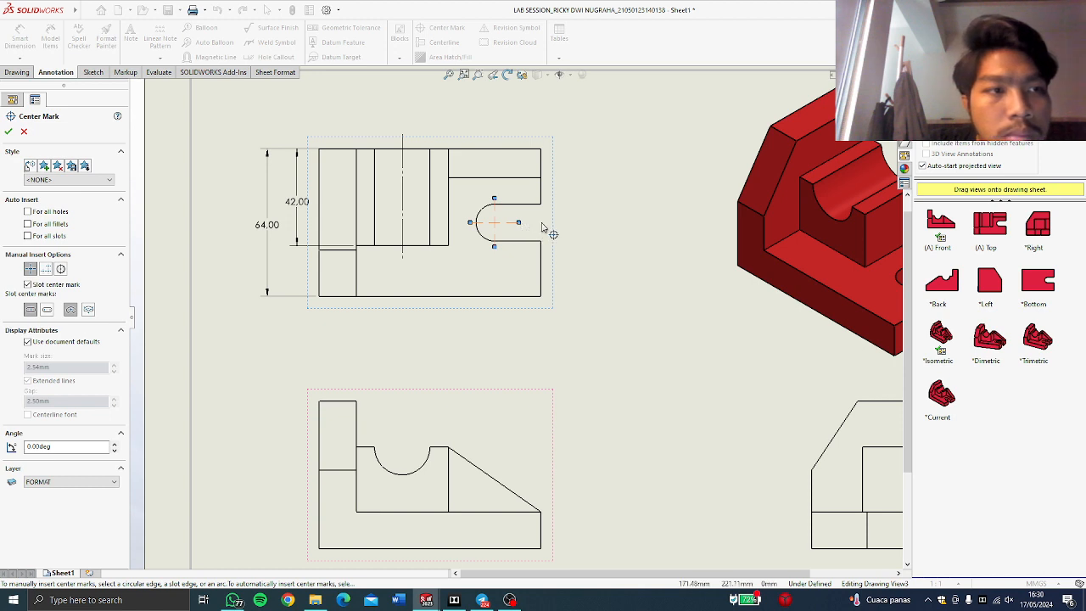
click(8, 132)
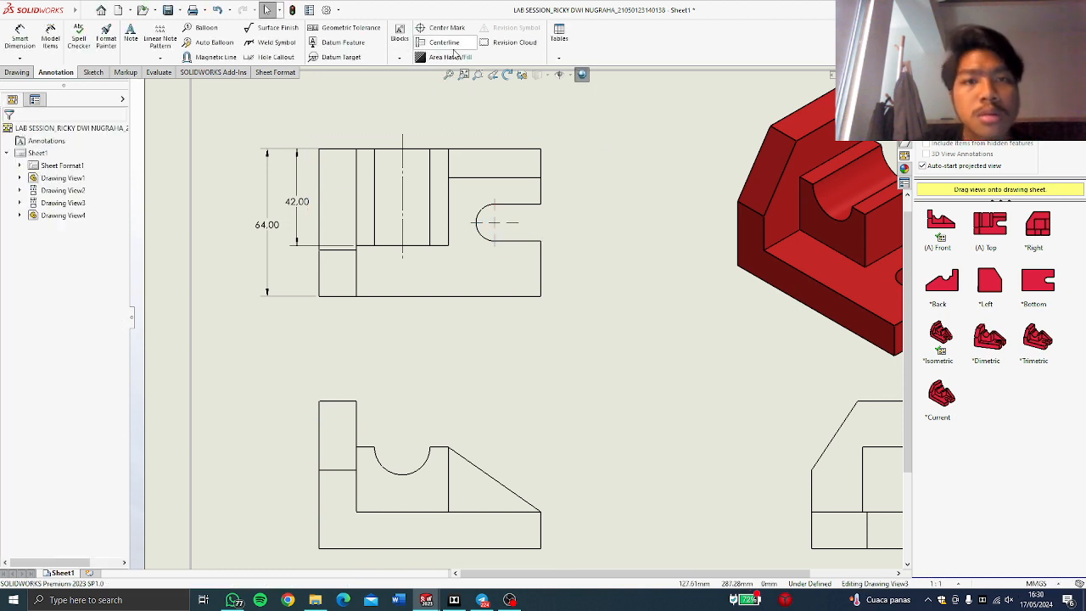
click(444, 42)
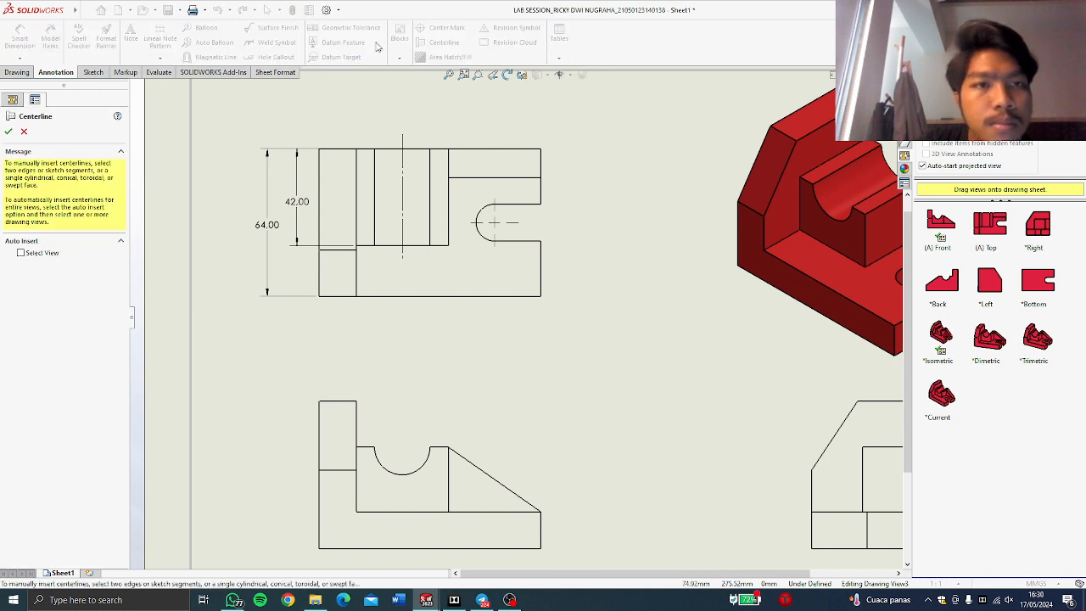
click(25, 133)
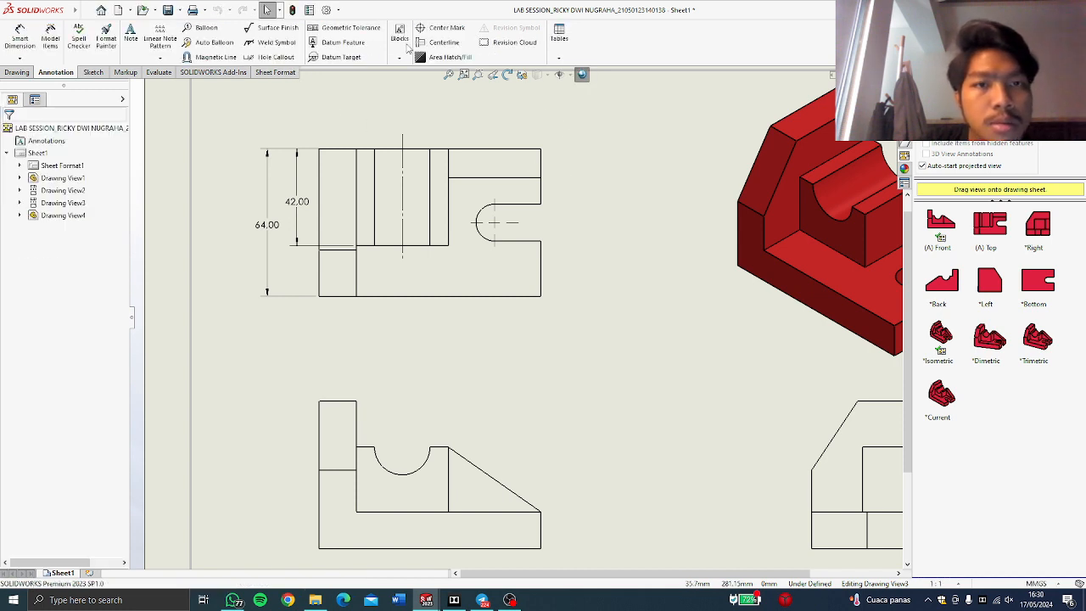
click(517, 224)
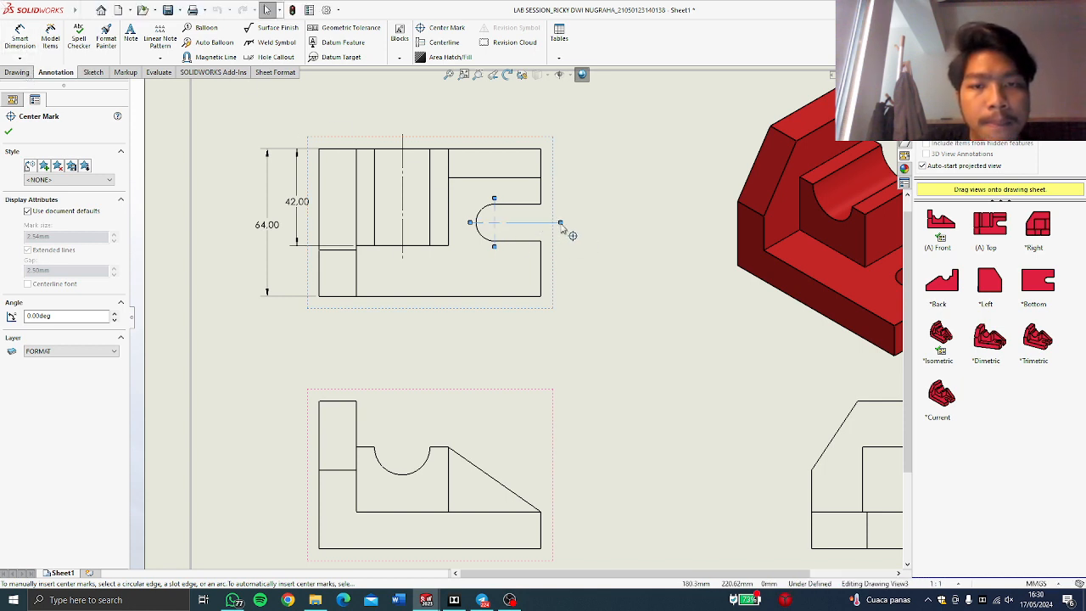
drag(560, 223, 537, 223)
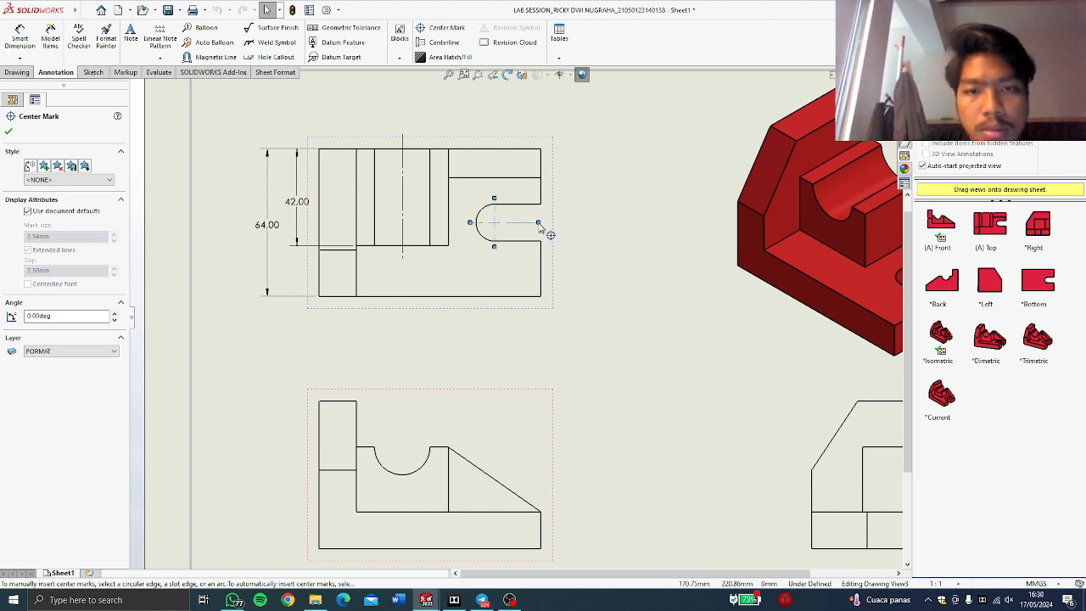
click(9, 131)
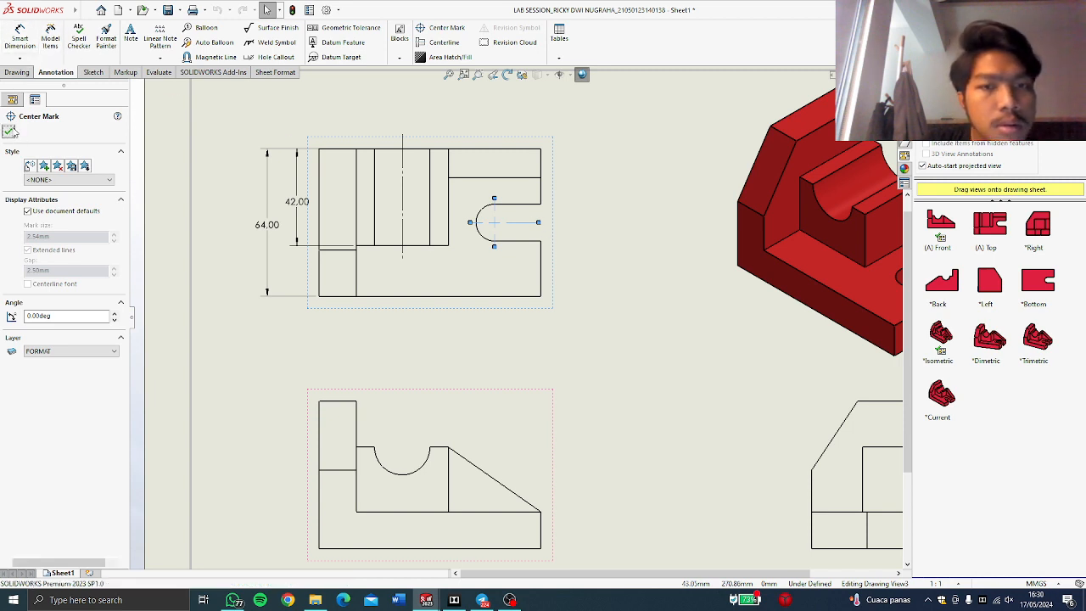
click(626, 166)
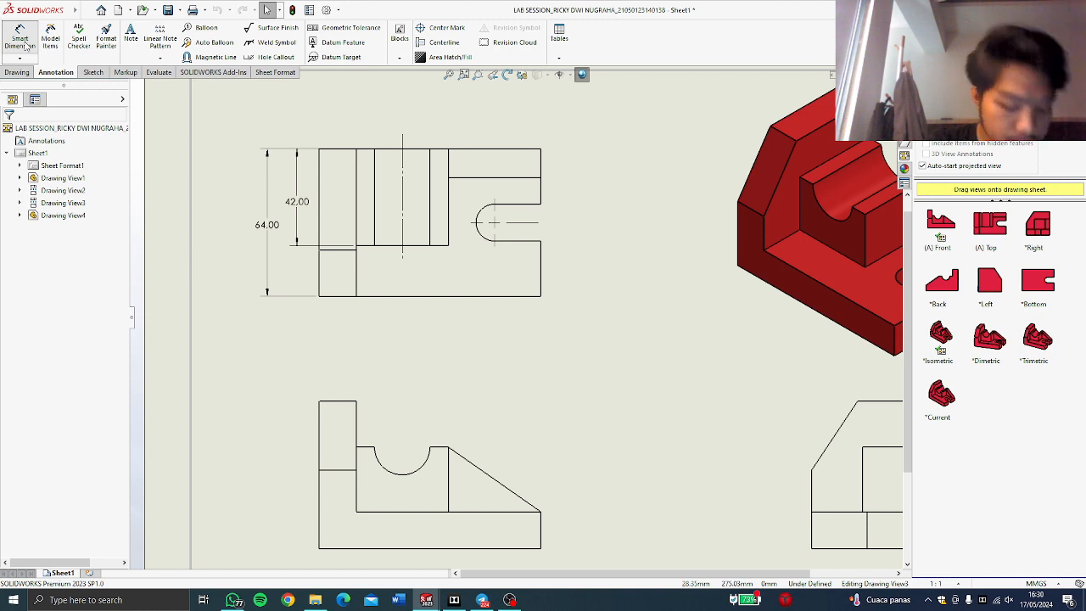
Dimension the slot's opening width beside the top view and the length of its straight side below the view.
click(541, 205)
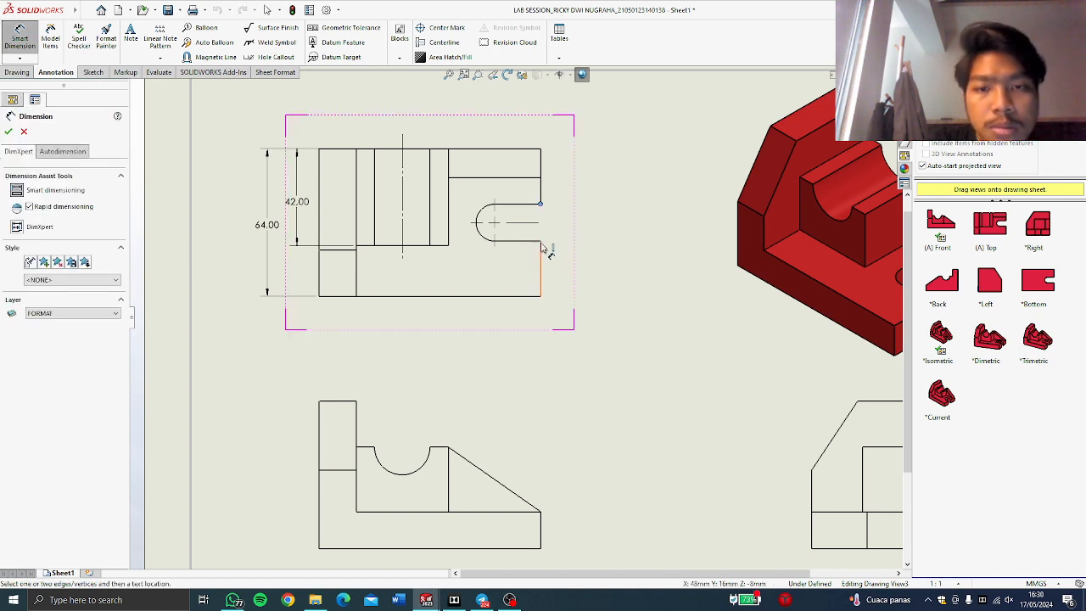
click(540, 243)
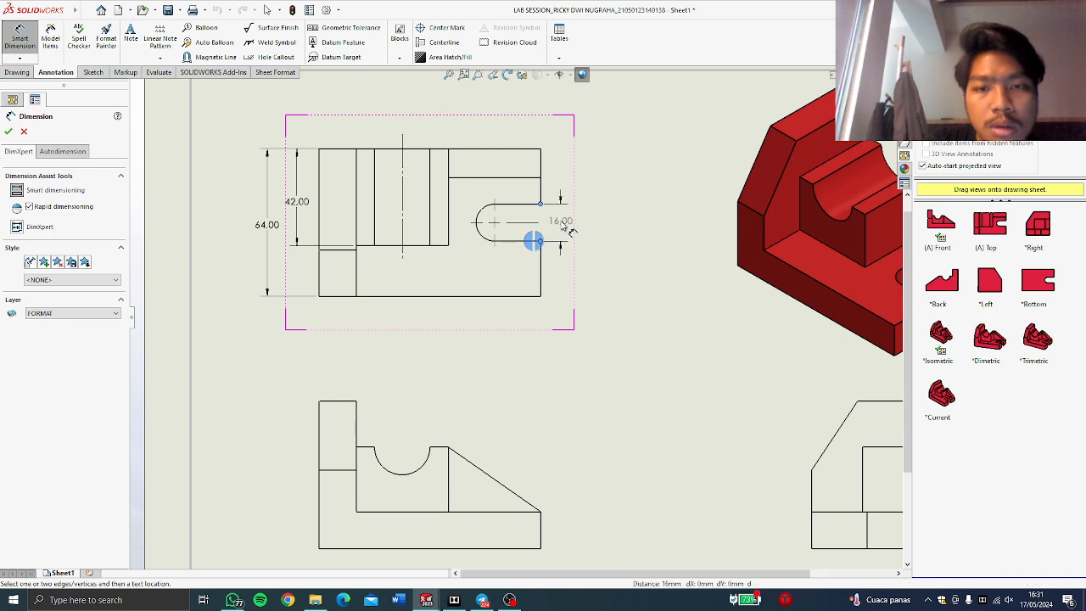
click(563, 226)
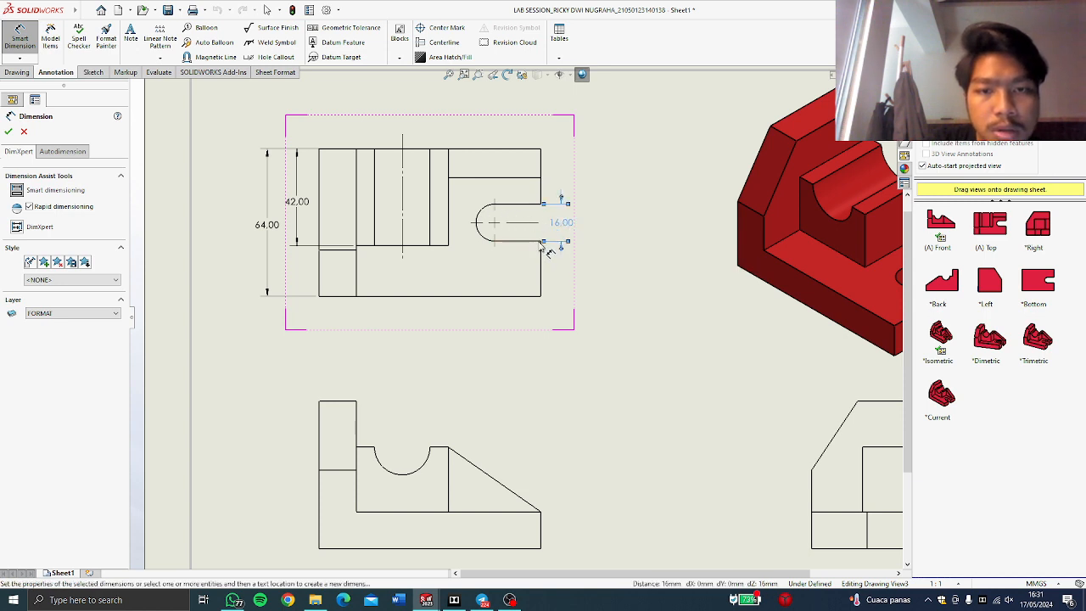
click(541, 241)
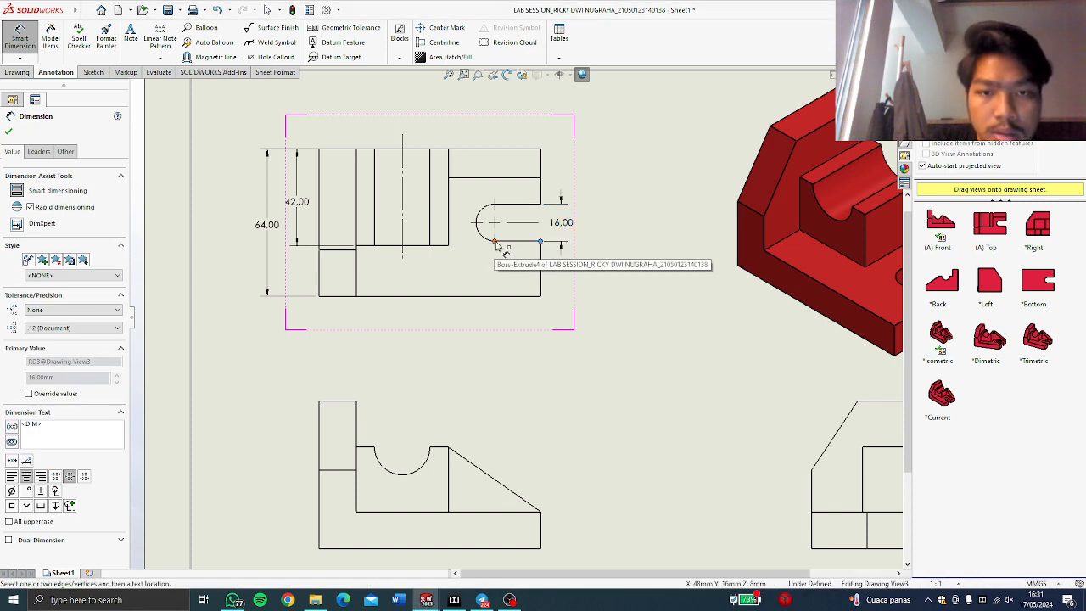
click(495, 242)
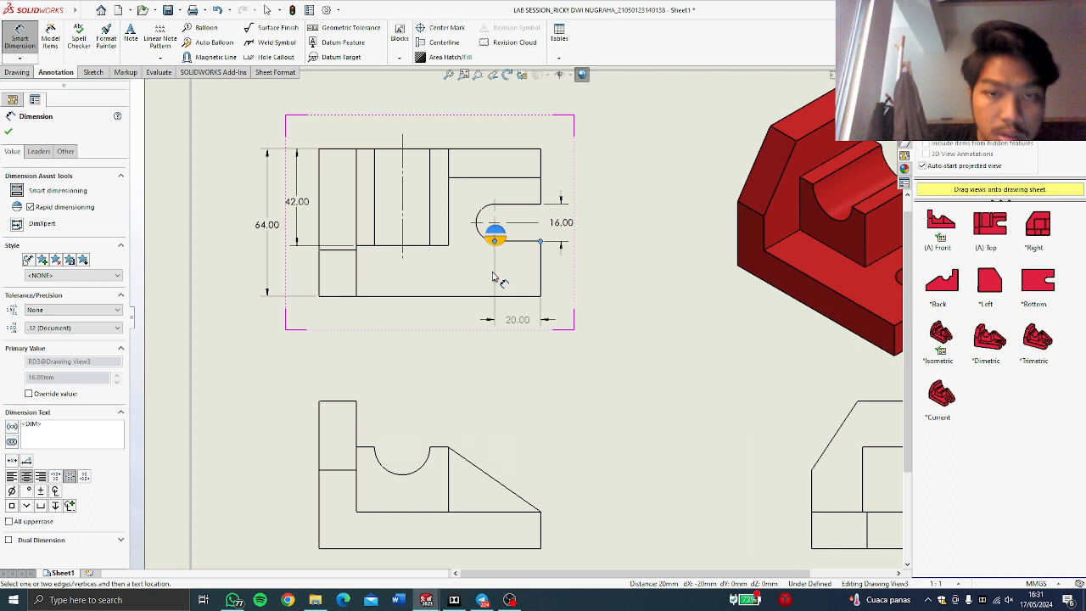
click(521, 313)
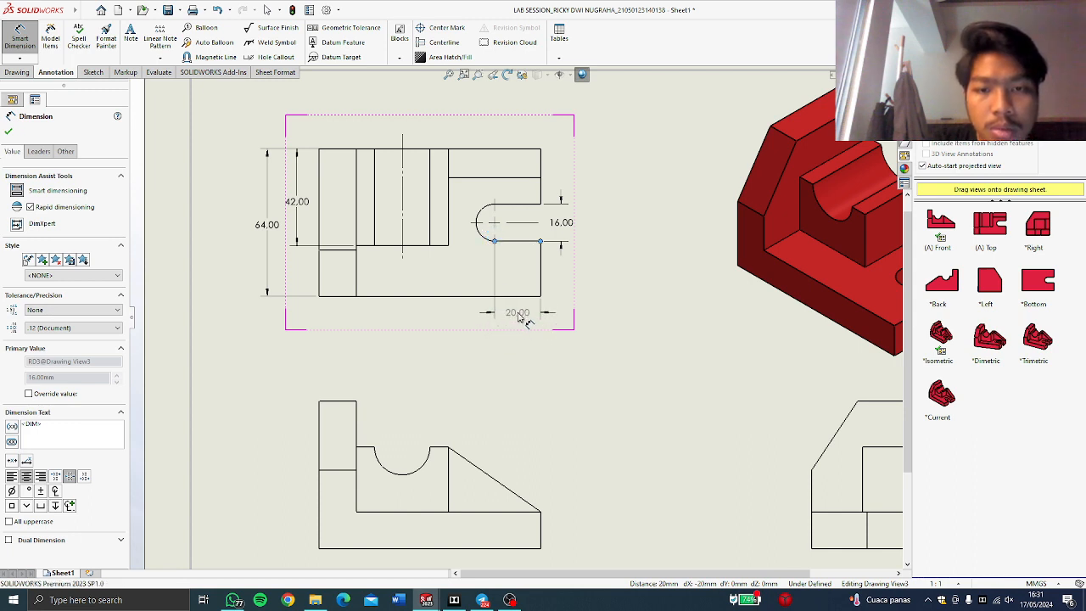
click(501, 228)
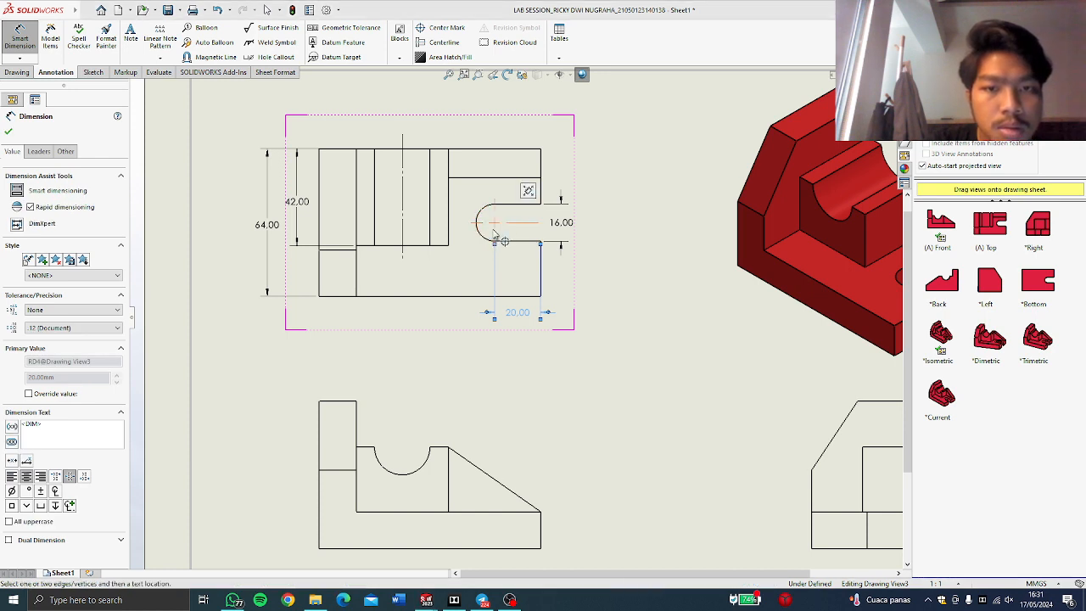
click(495, 227)
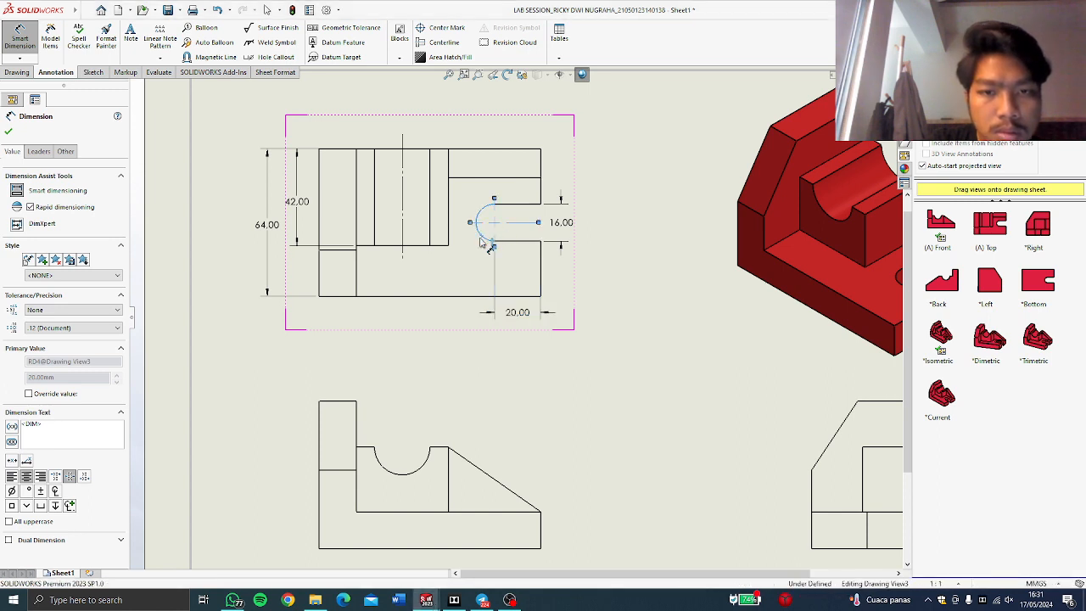
click(487, 242)
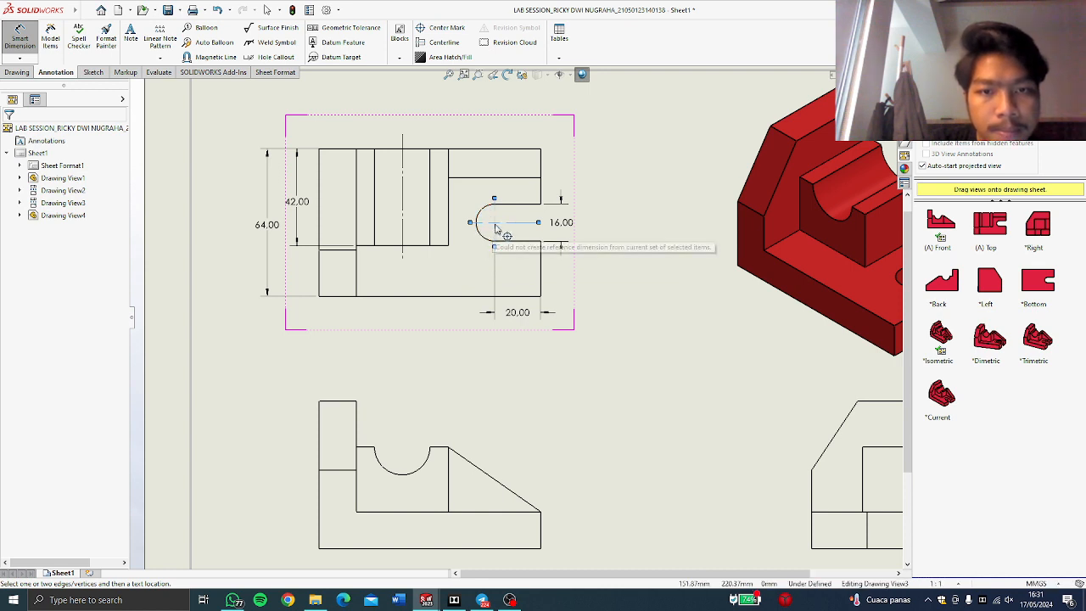
scroll(499, 229, down, 2)
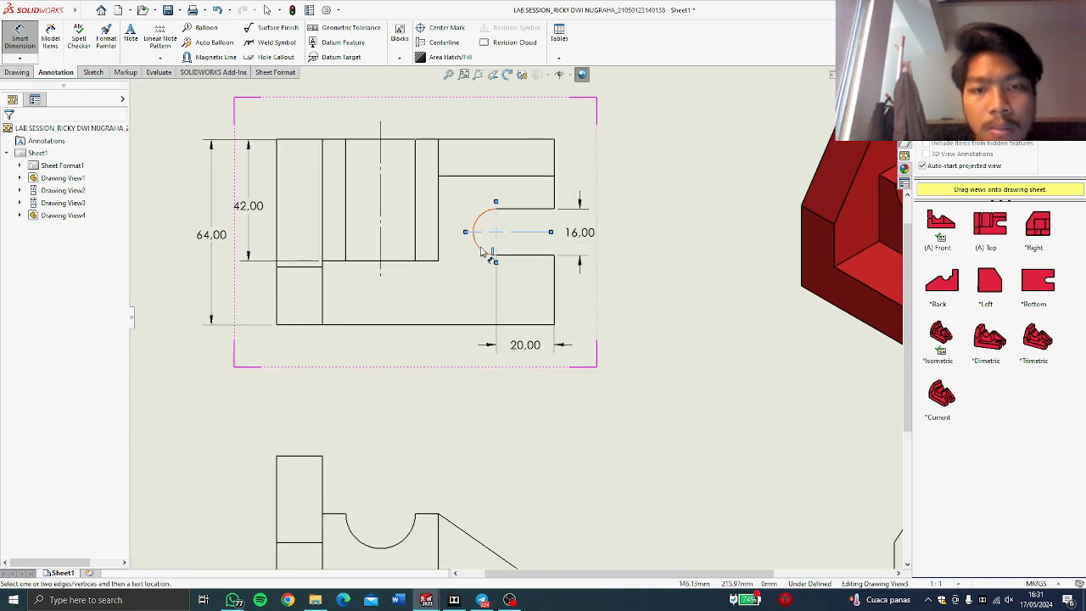
key(Escape)
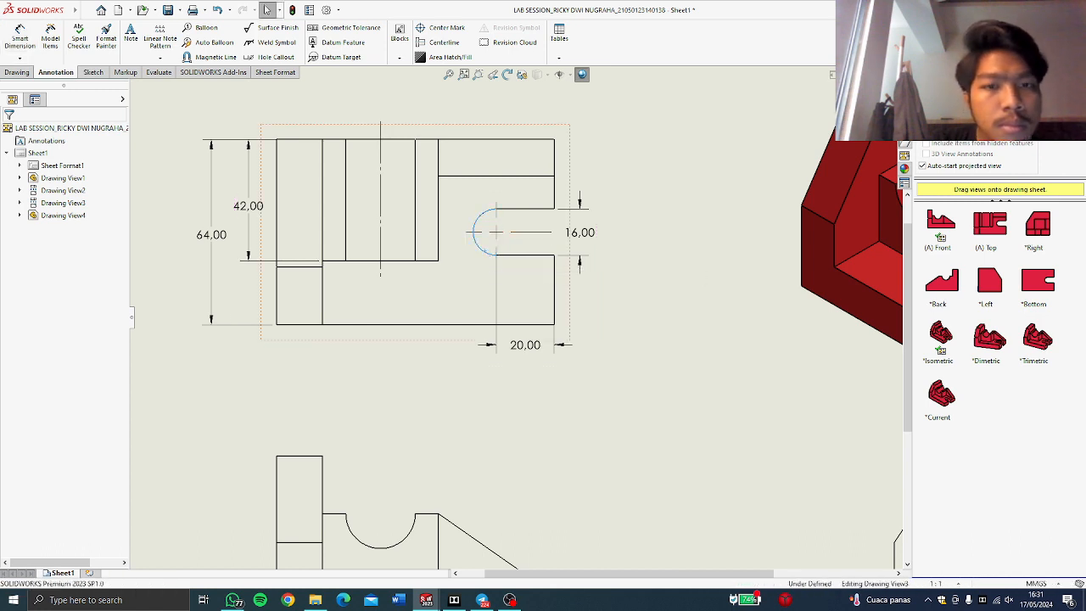
click(487, 255)
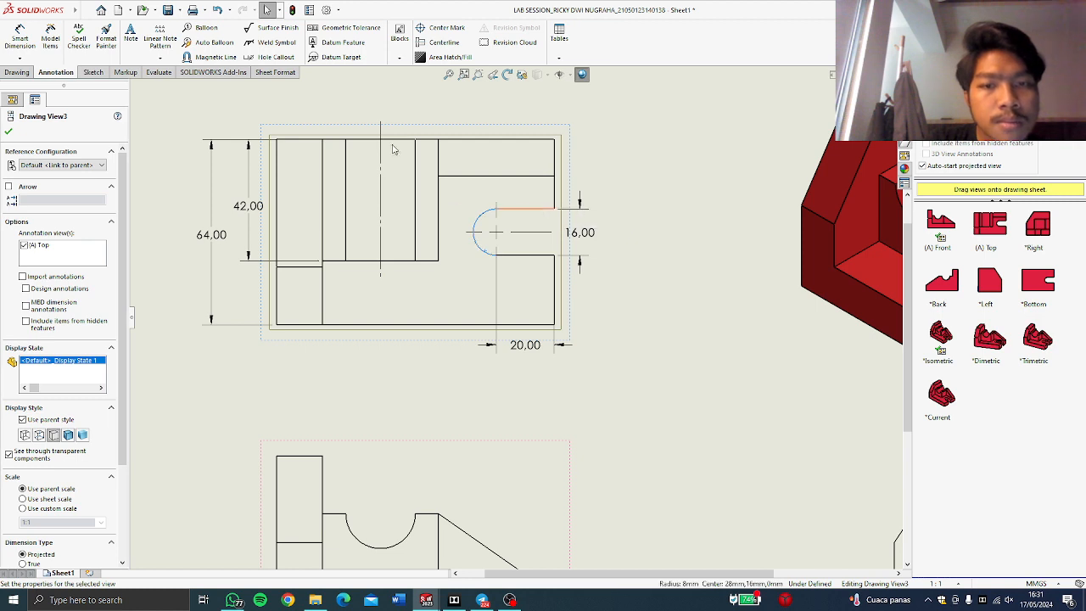
click(19, 38)
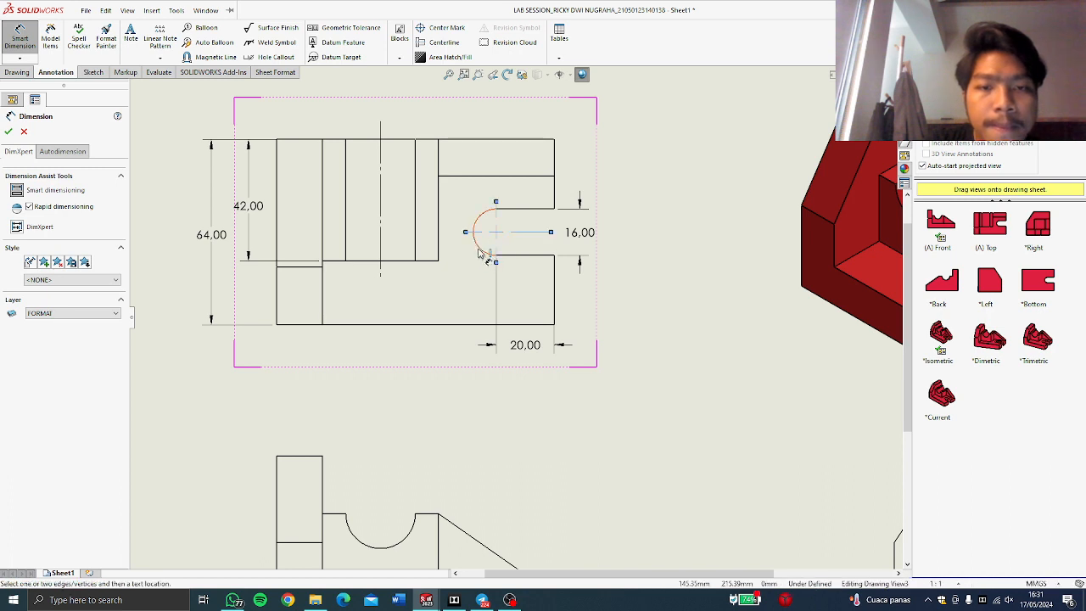
click(482, 252)
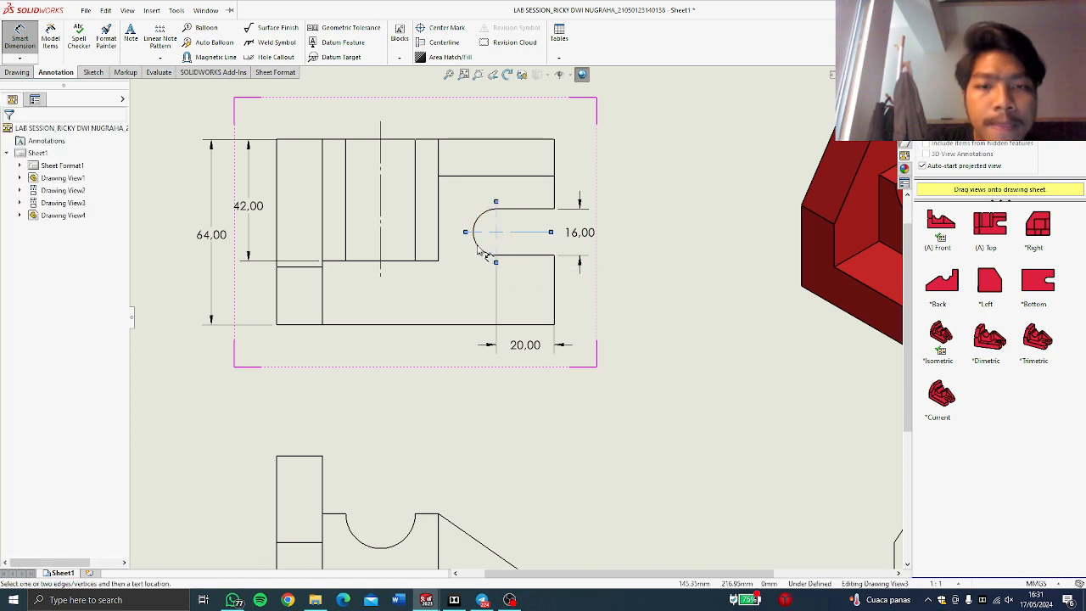
key(Escape)
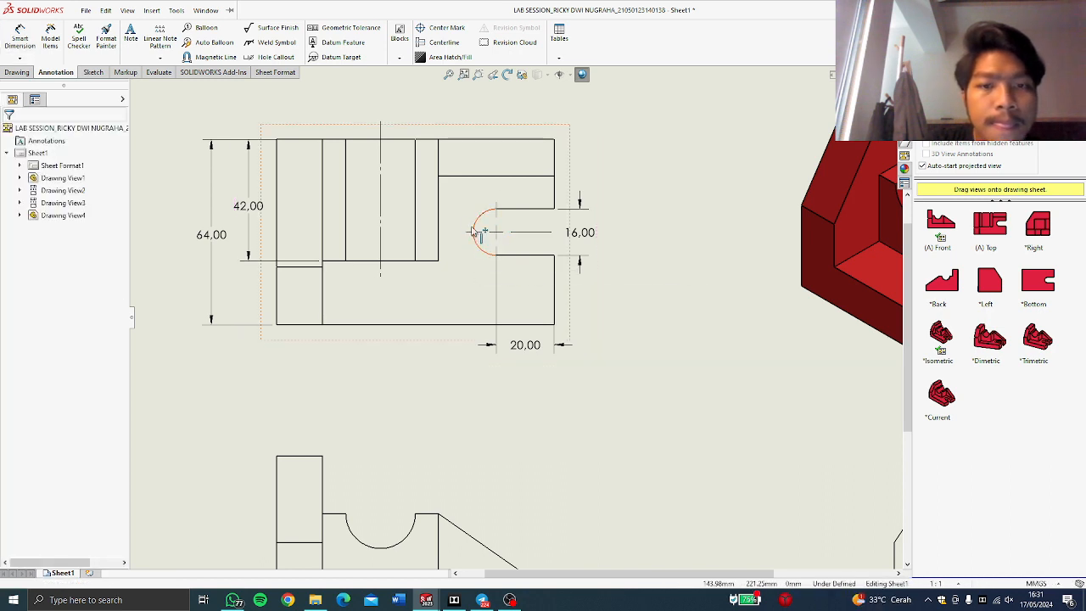
Dimension the radius of the slot's arc in the top view, placing the text outside the slot, below its rounded end.
click(19, 43)
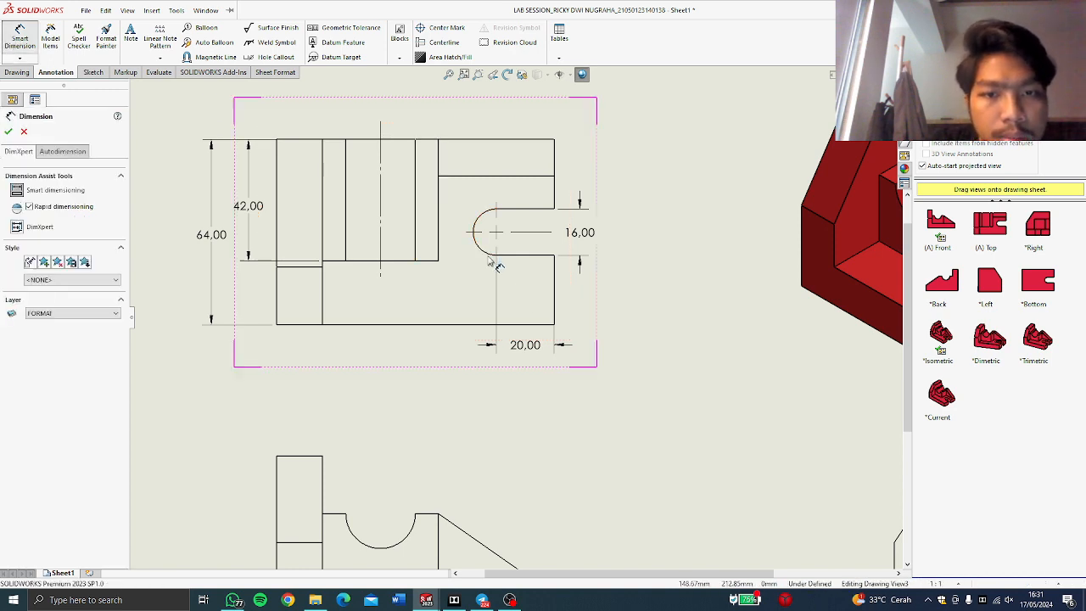
click(489, 254)
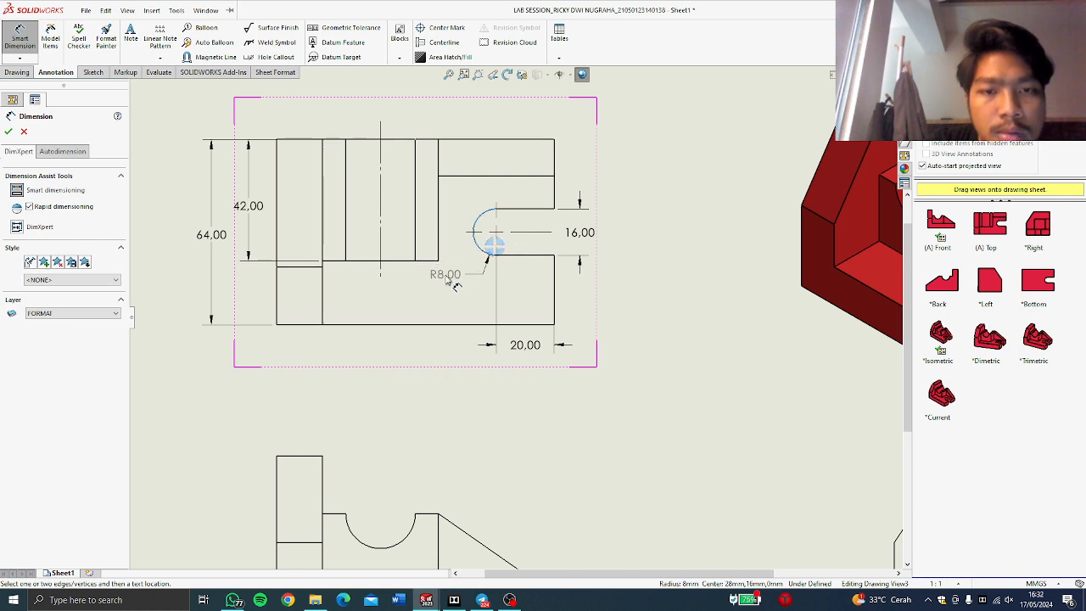
click(454, 287)
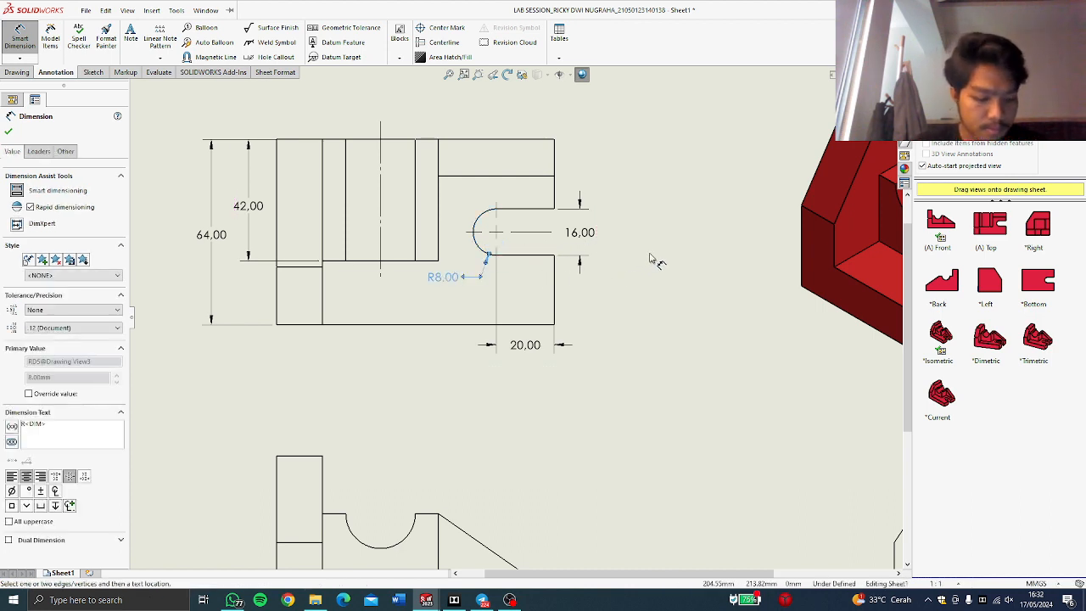
key(Escape)
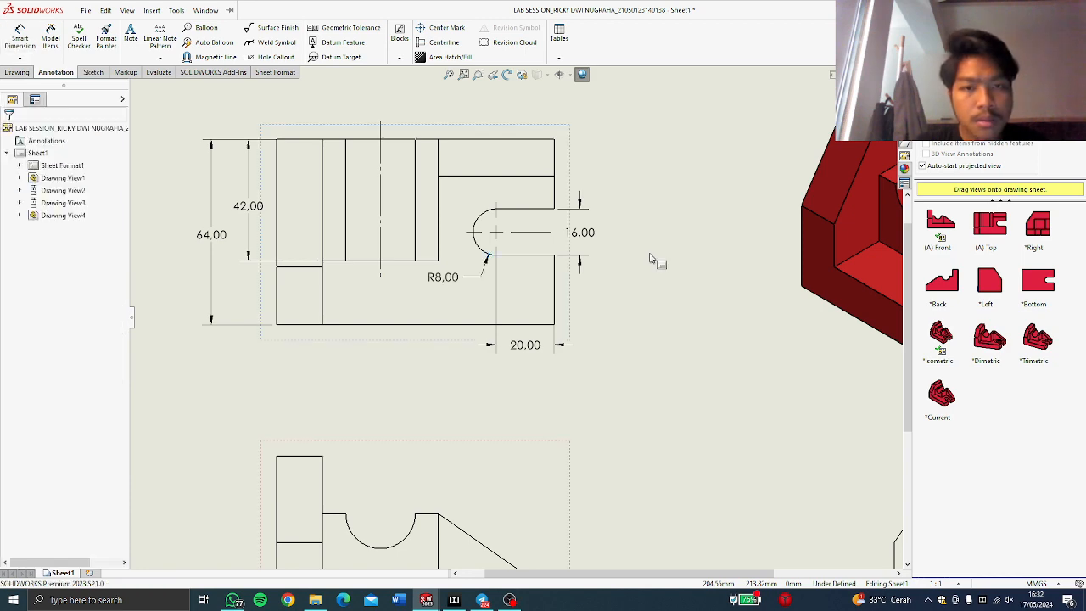
scroll(636, 300, down, 2)
scroll(636, 300, up, 3)
scroll(441, 414, down, 4)
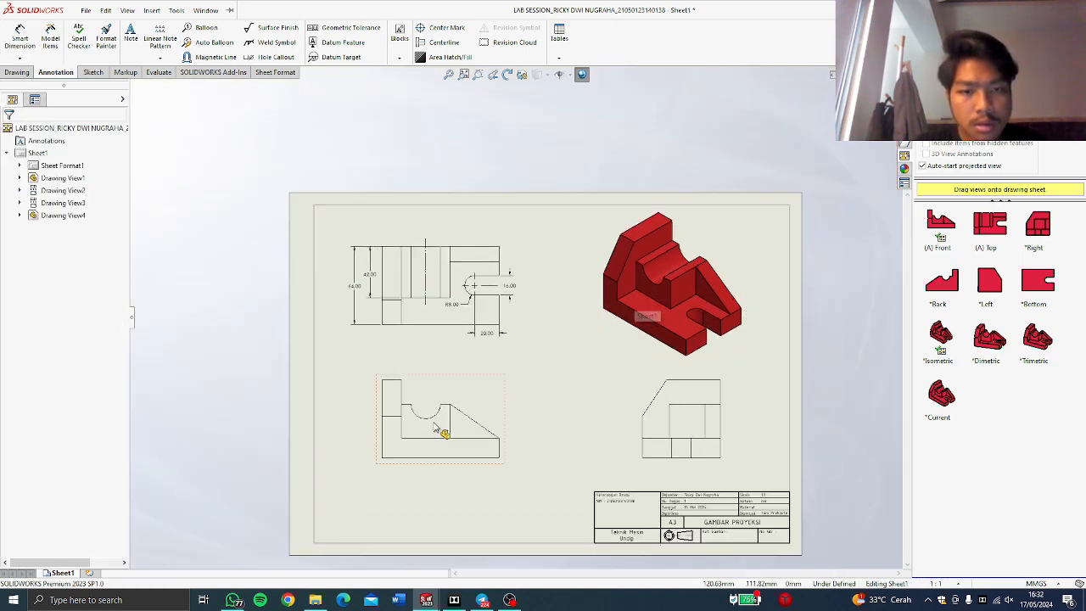
click(151, 10)
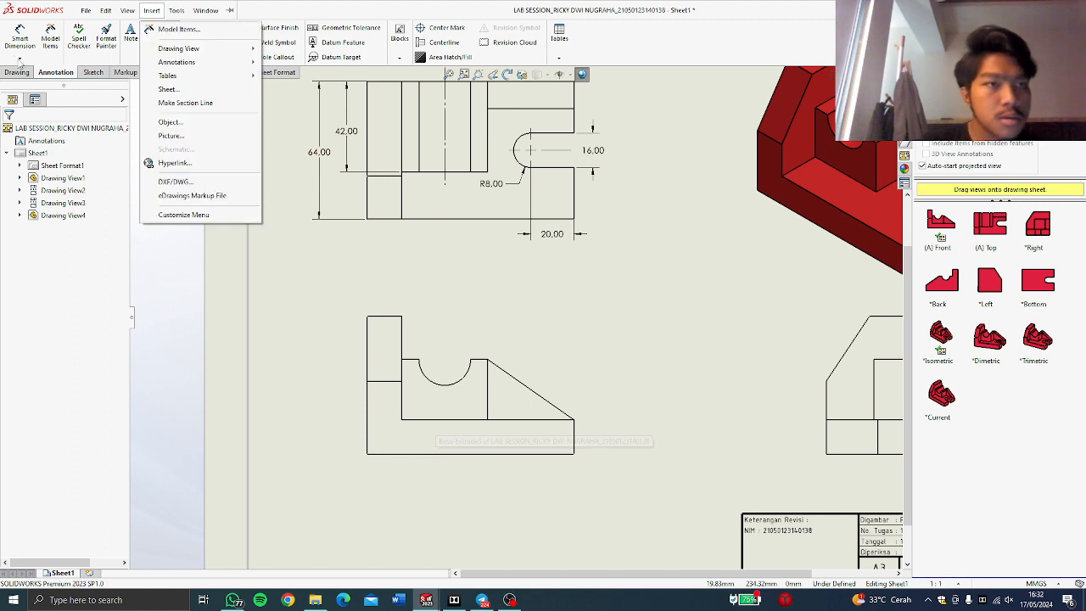
click(22, 39)
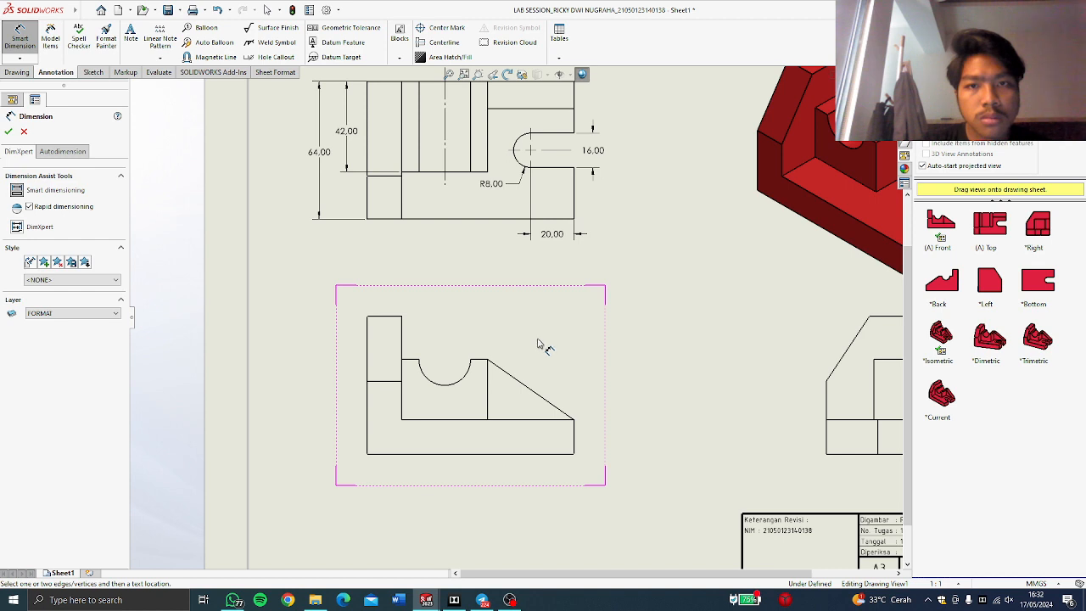
click(581, 75)
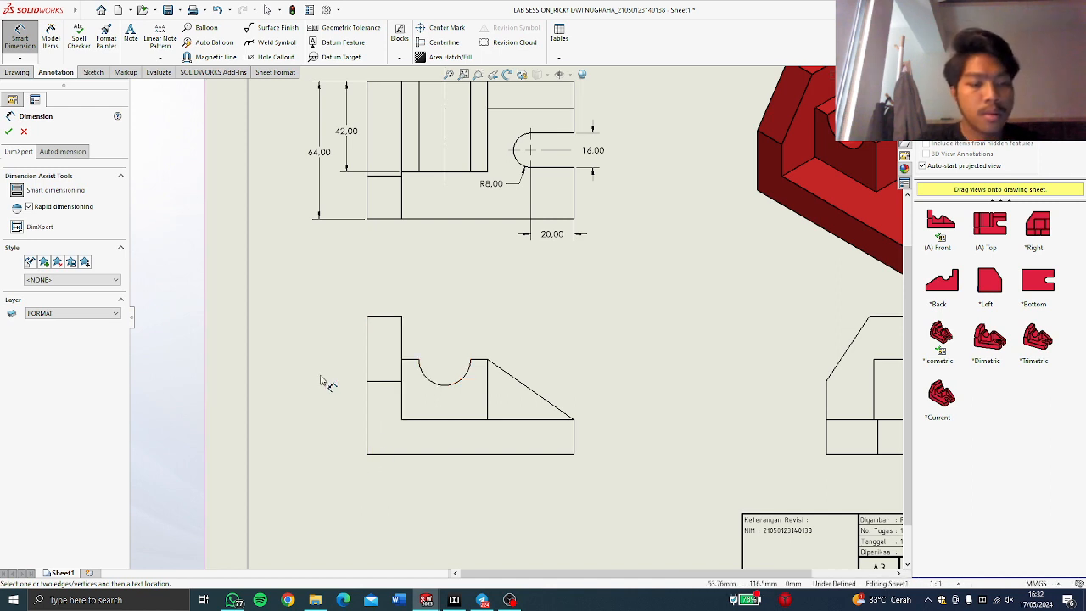
key(Escape)
key(Escape)
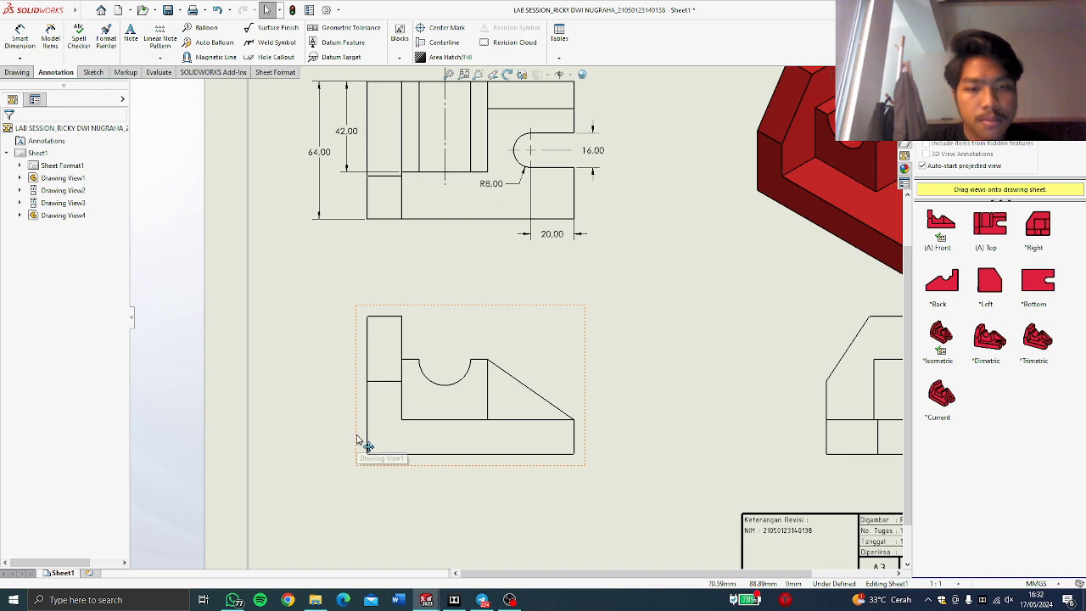
Show hidden lines as dashed edges in the front view by switching its display style to Hidden Lines Visible.
click(360, 458)
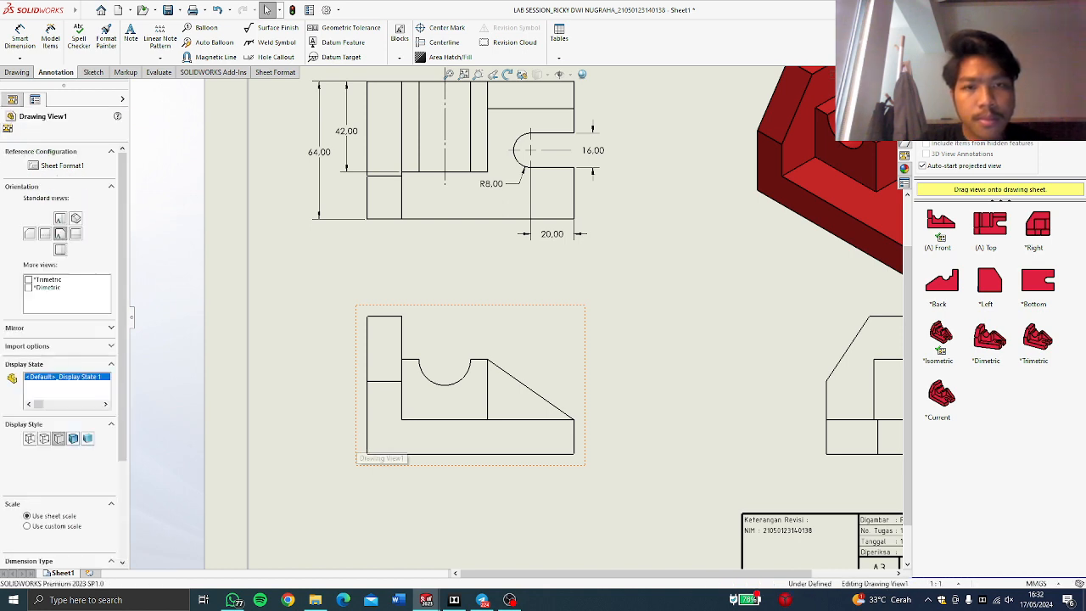
click(545, 75)
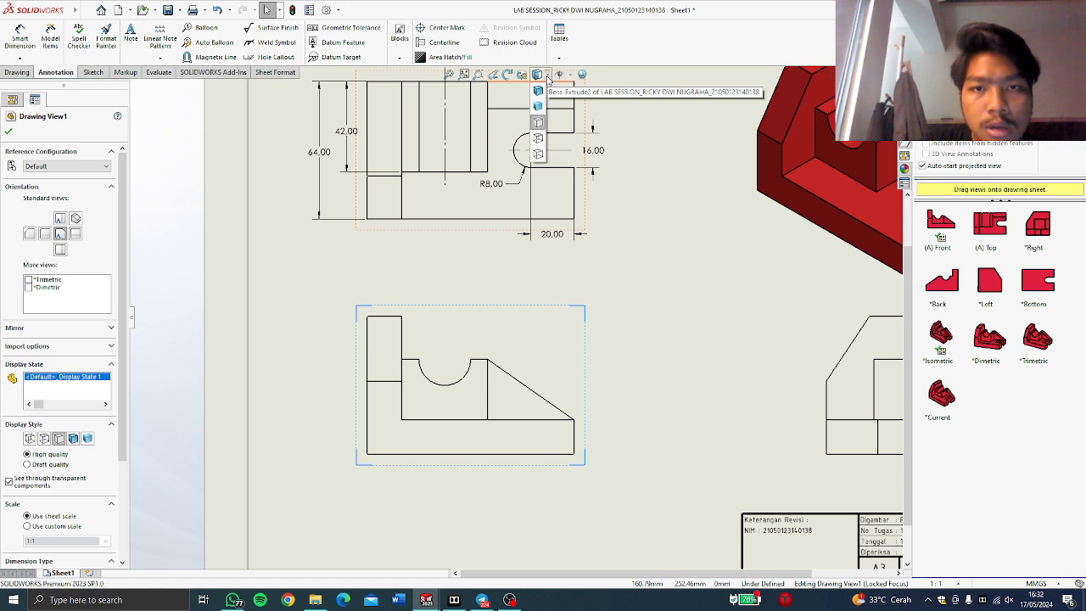
click(538, 138)
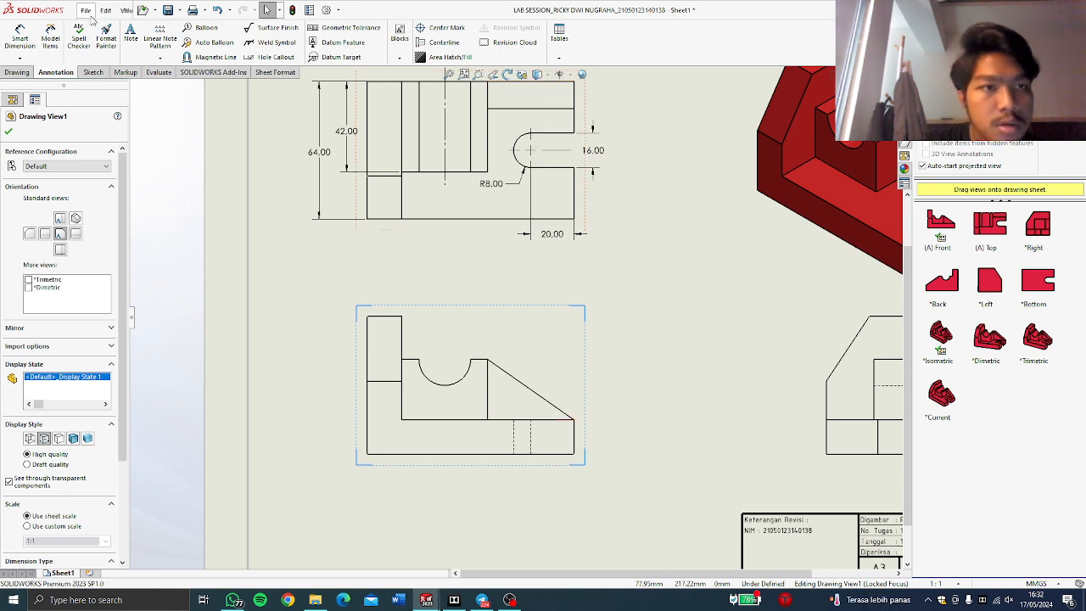
Add a vertical centerline midway between the two dashed slot edges in the base of the front view.
click(86, 10)
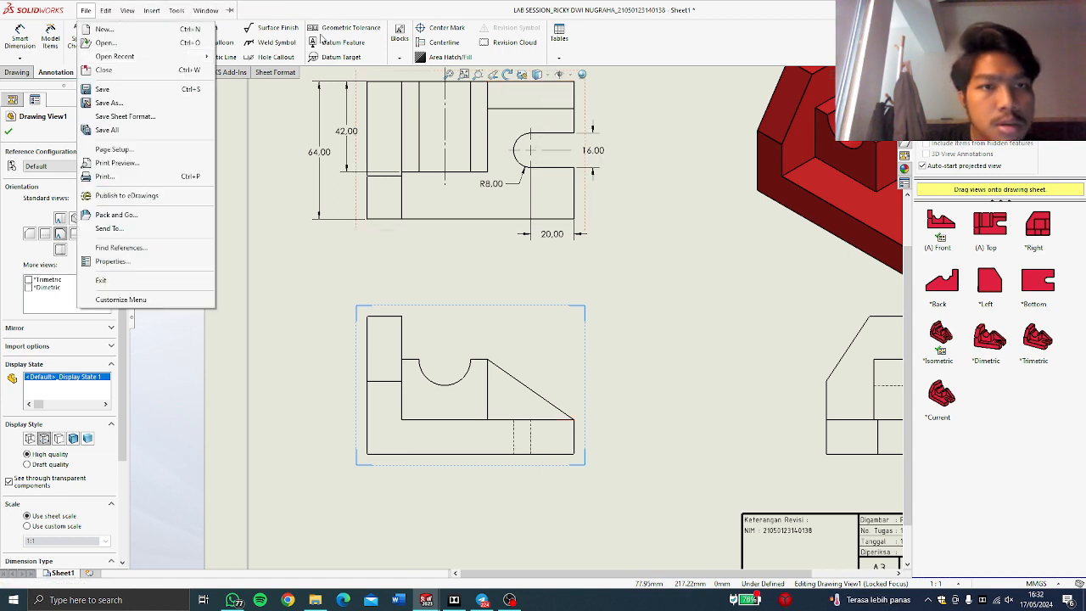
click(446, 45)
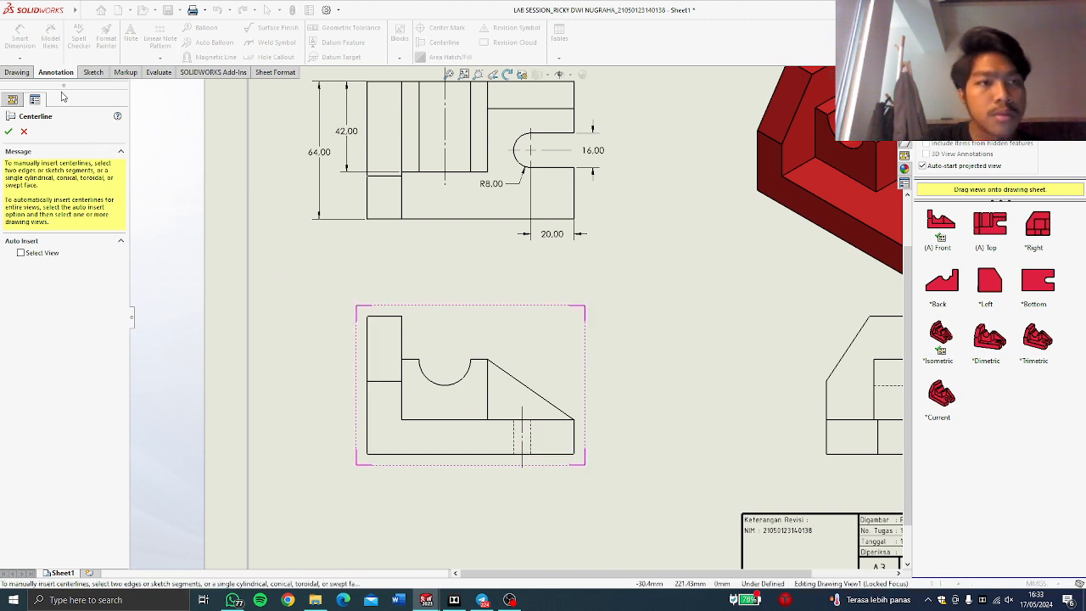
click(9, 132)
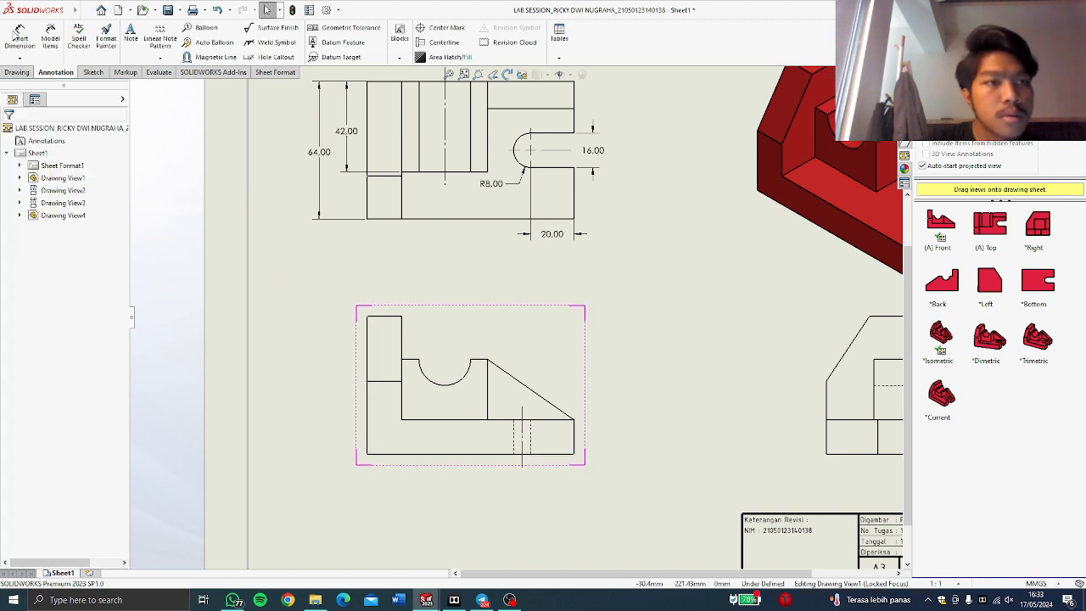
Dimension the overall height on the outer side of the front view's upright wall and the wall's thickness above it.
click(368, 316)
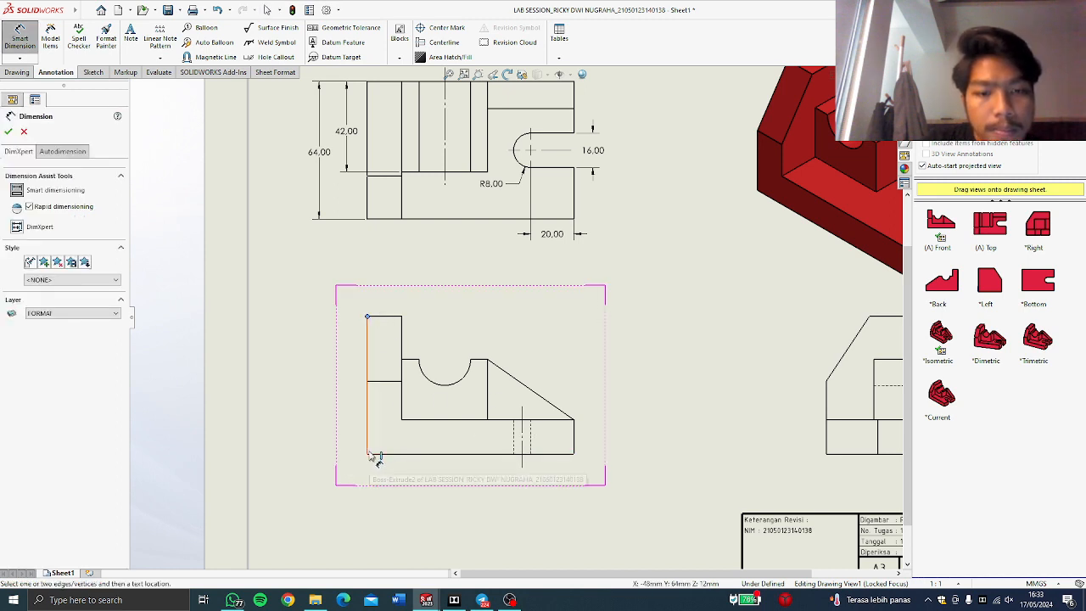
click(368, 454)
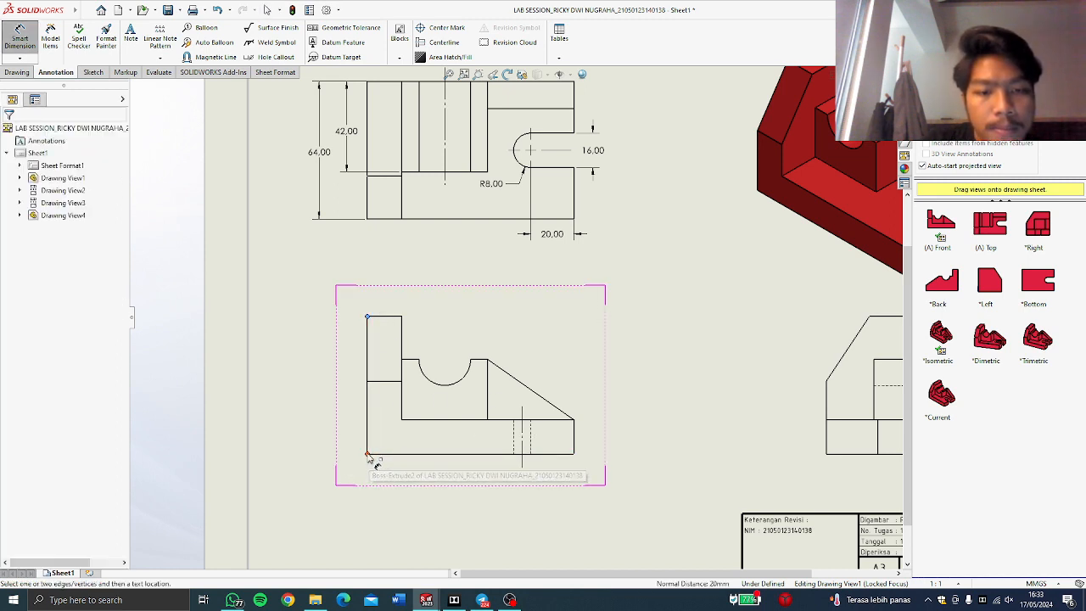
click(368, 455)
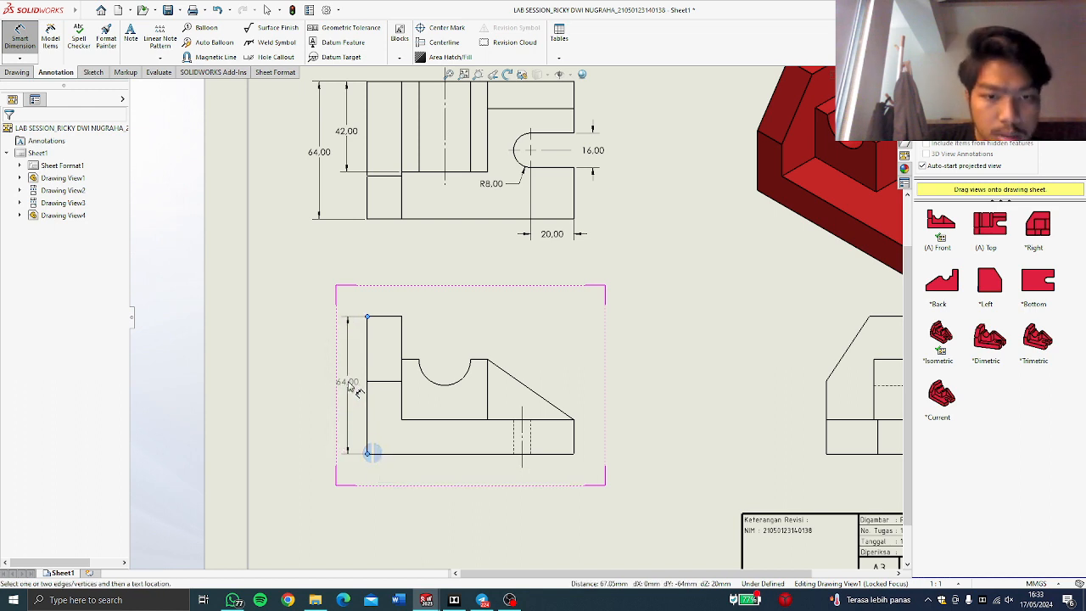
click(357, 392)
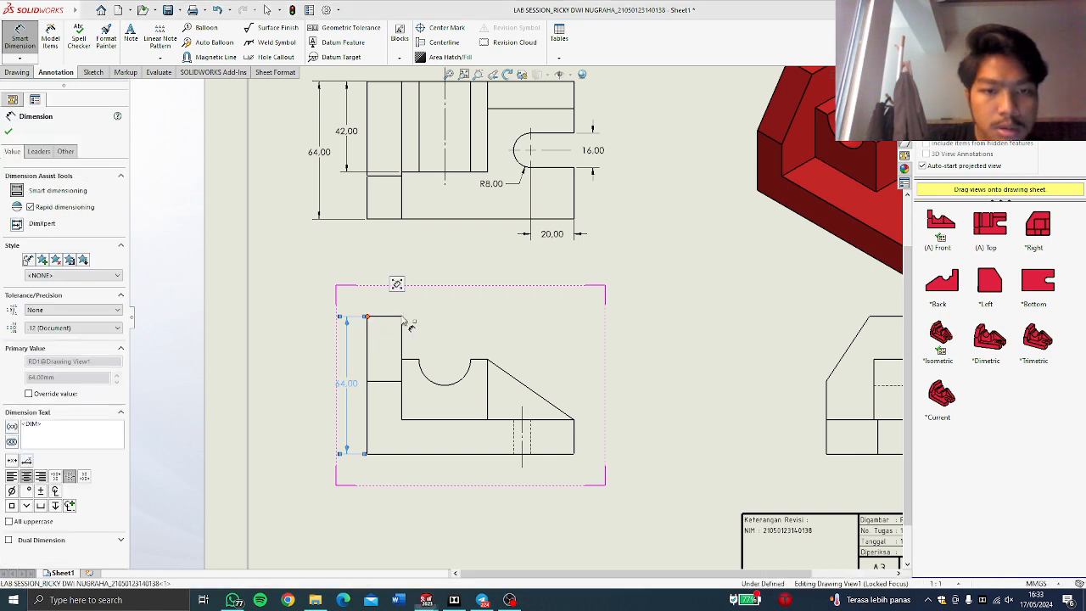
click(400, 318)
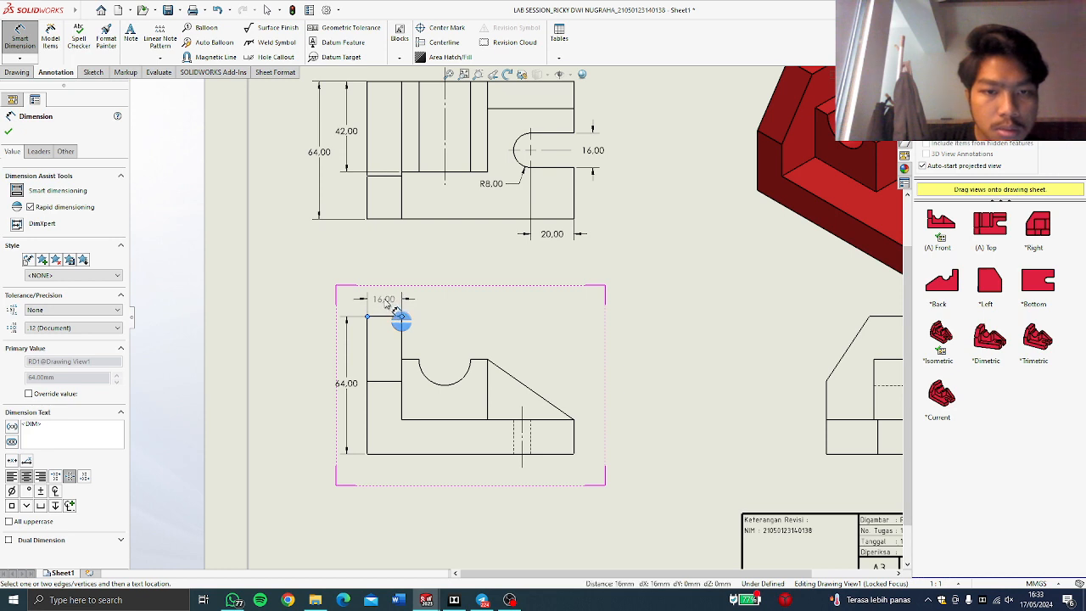
click(395, 308)
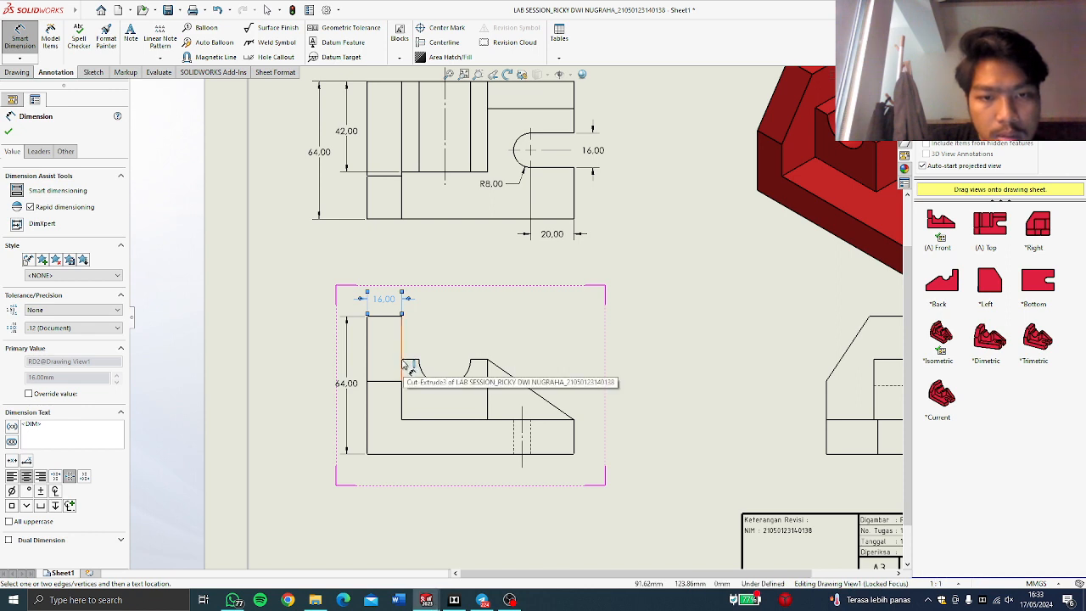
Dimension the width of the grooved block above the front view, in line with the upright wall's thickness dimension.
scroll(405, 366, down, 2)
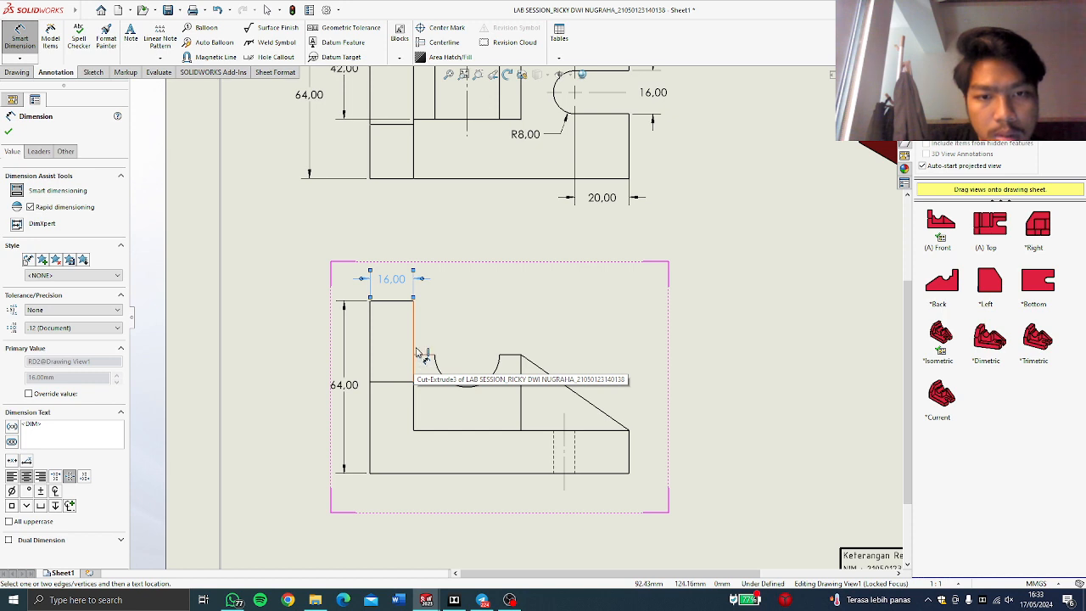
click(520, 357)
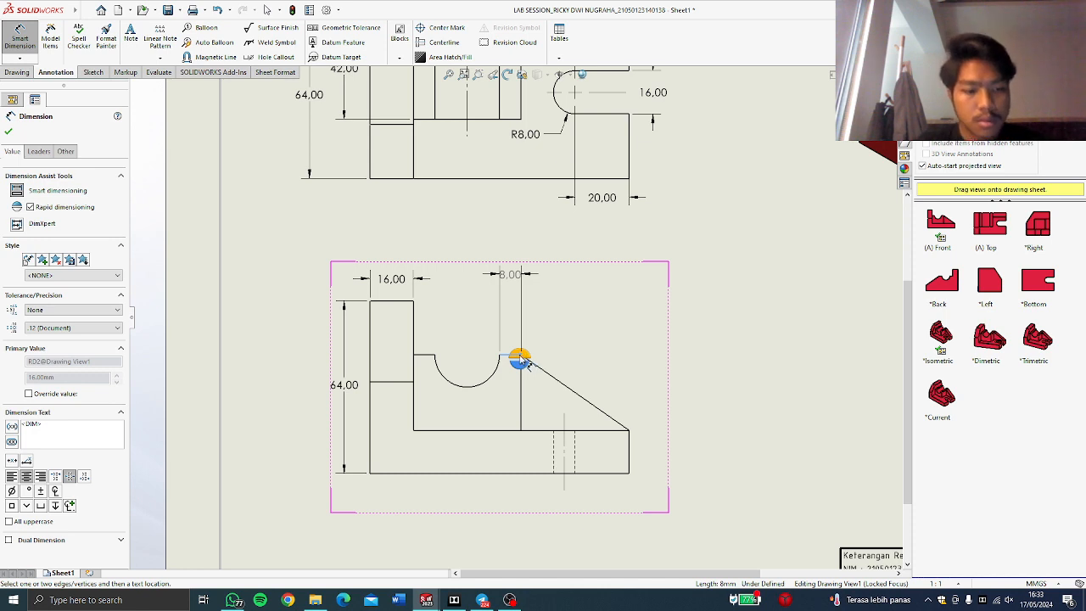
key(Escape)
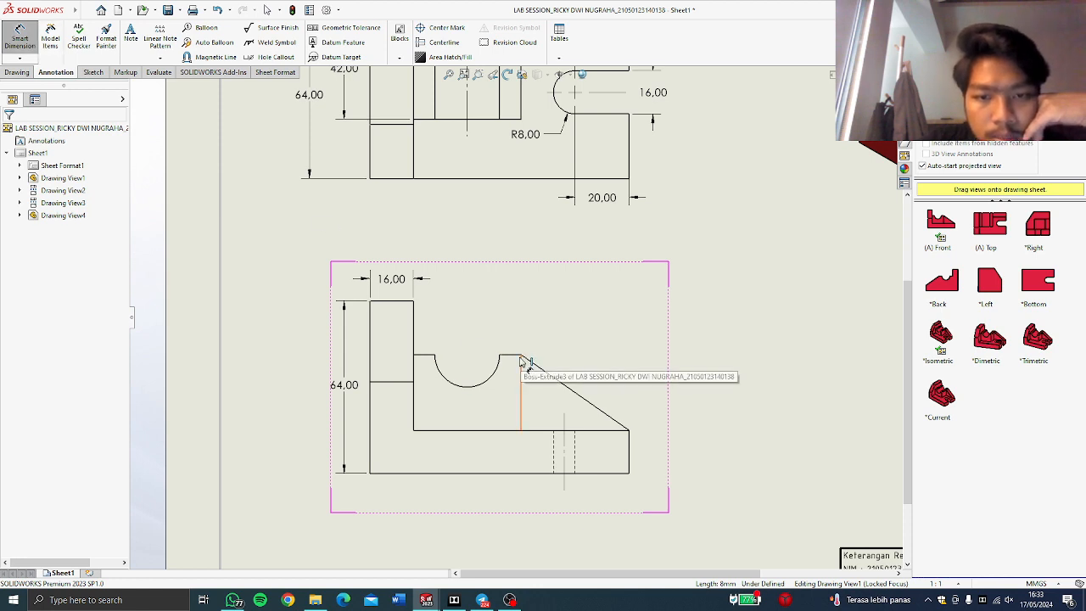
click(521, 357)
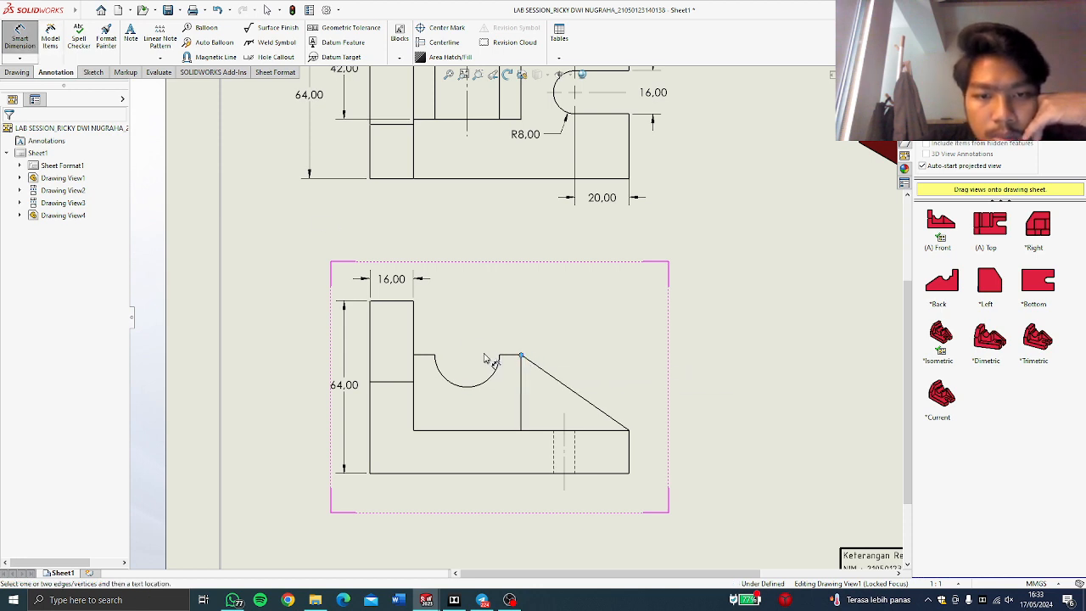
click(416, 360)
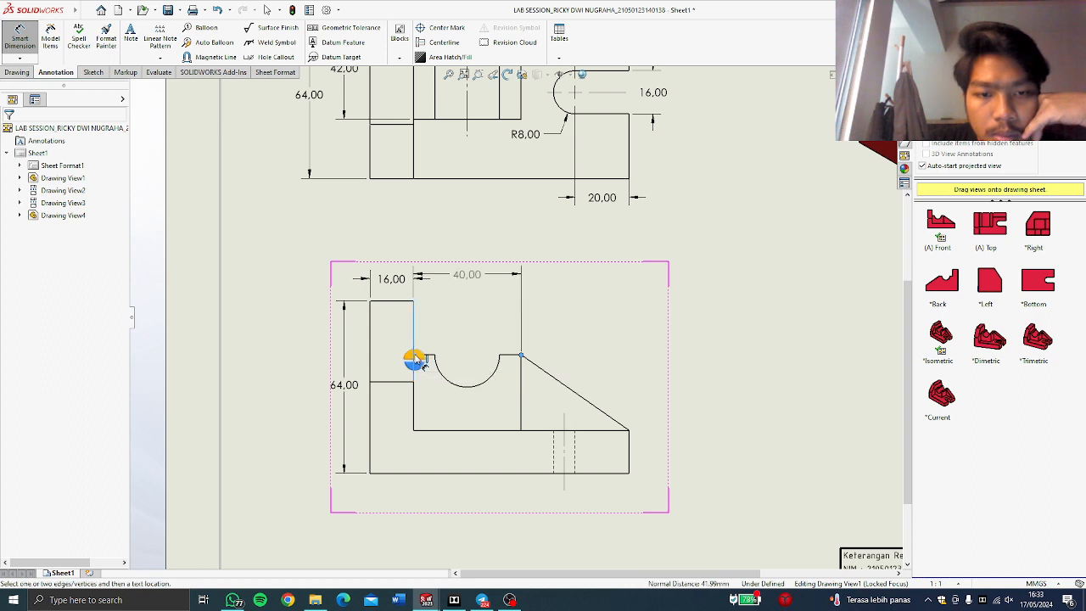
click(465, 281)
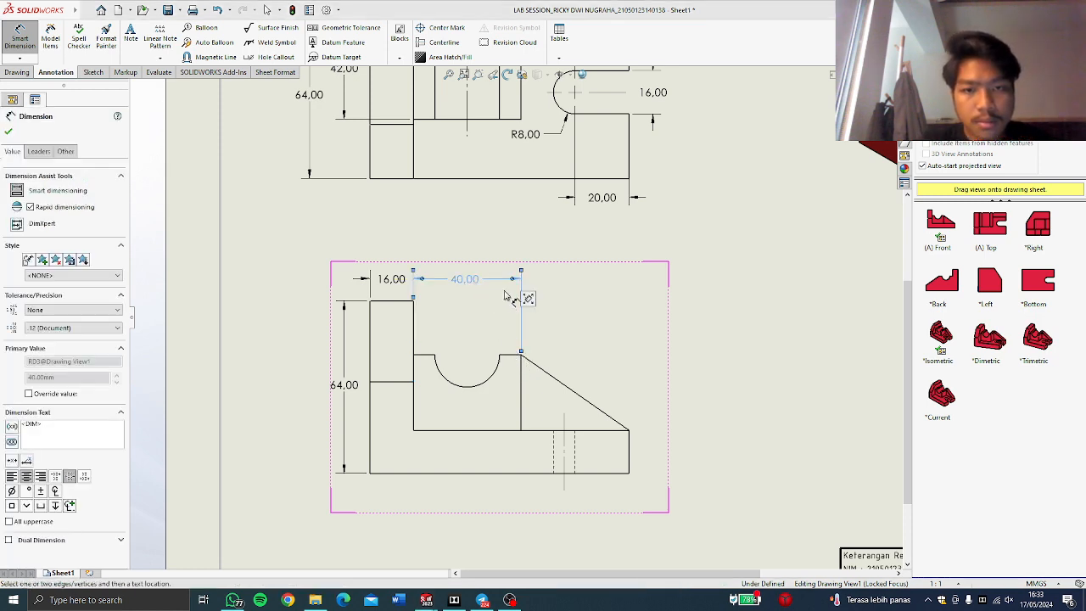
Add a center mark to the semicircular groove's arc in the front view.
click(520, 356)
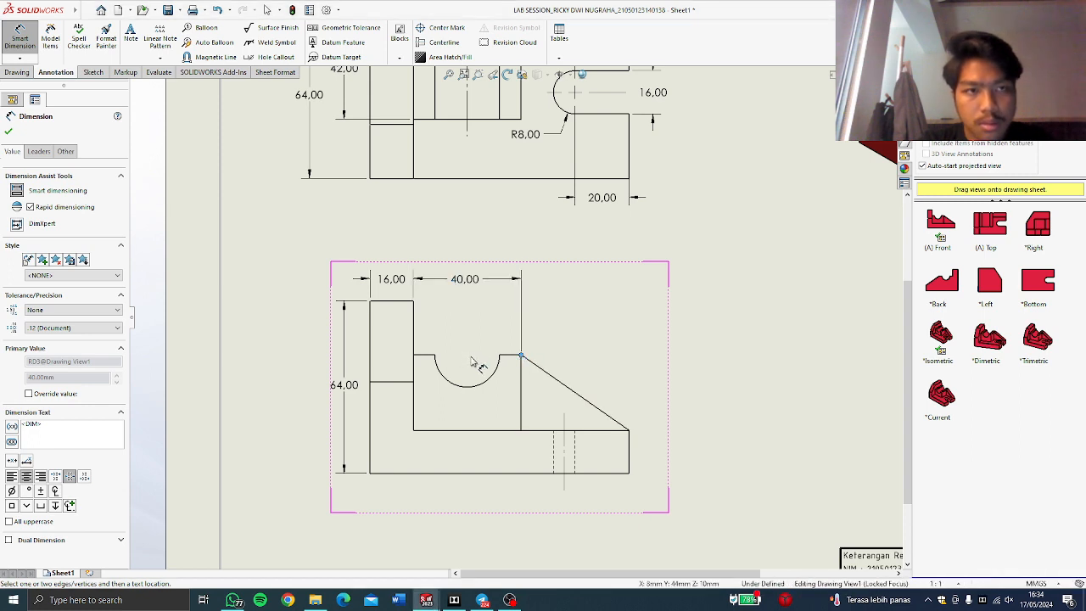
key(Escape)
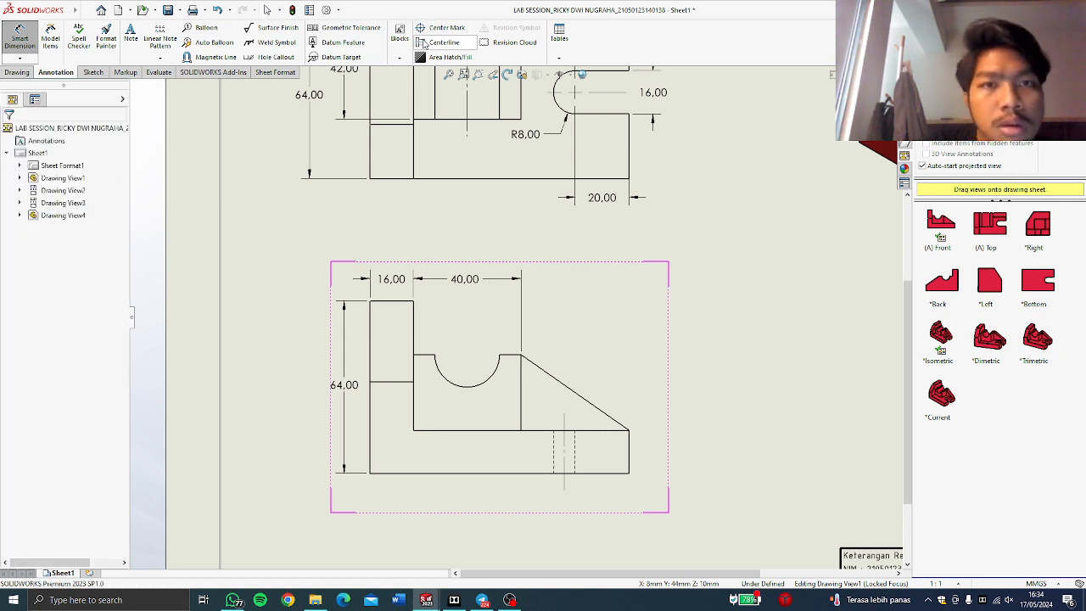
click(441, 32)
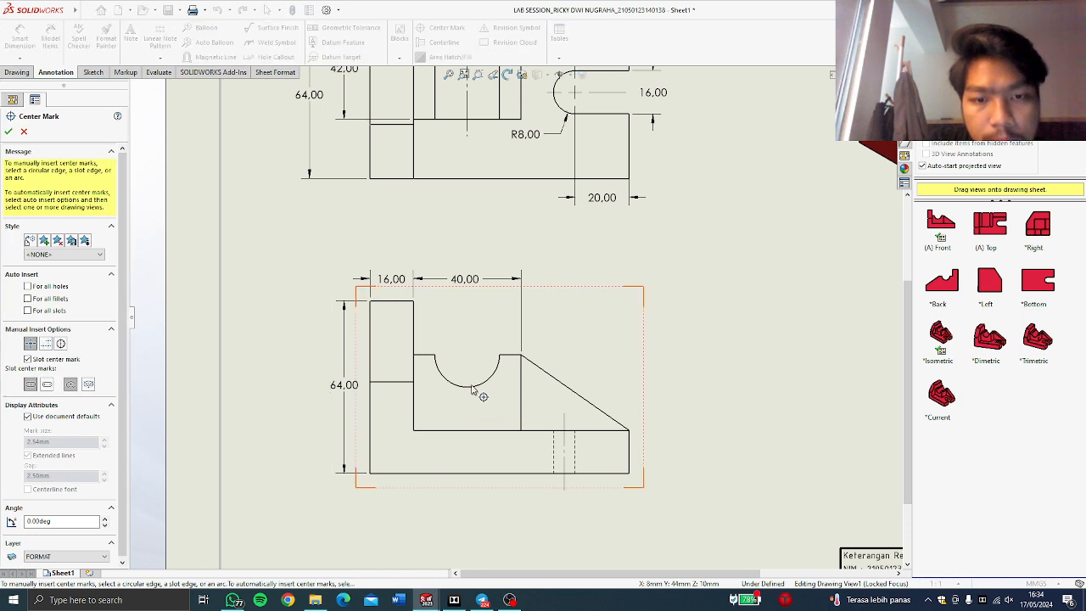
click(472, 387)
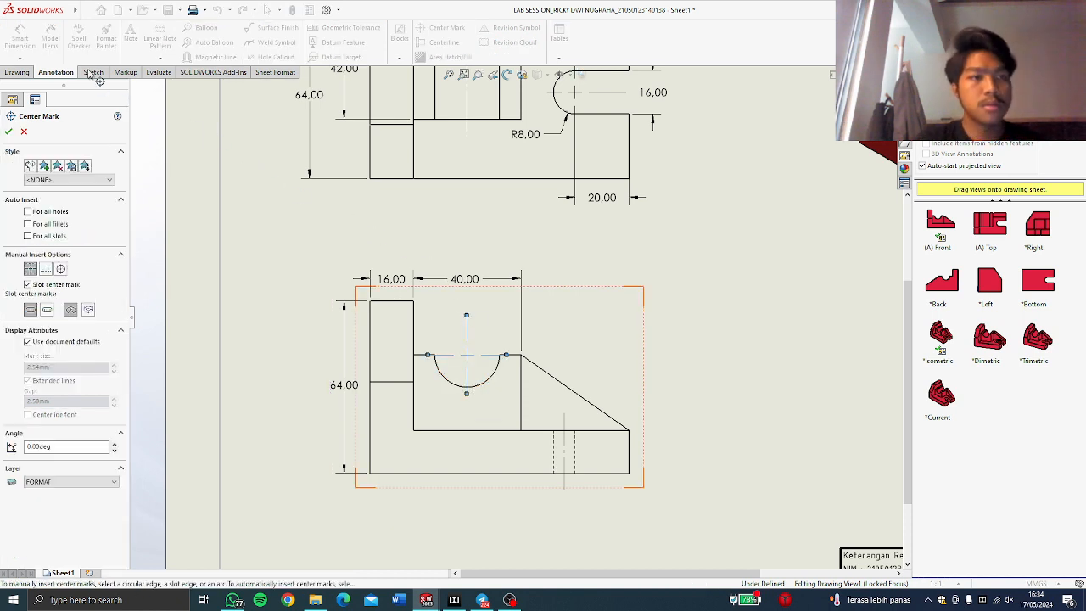
click(23, 133)
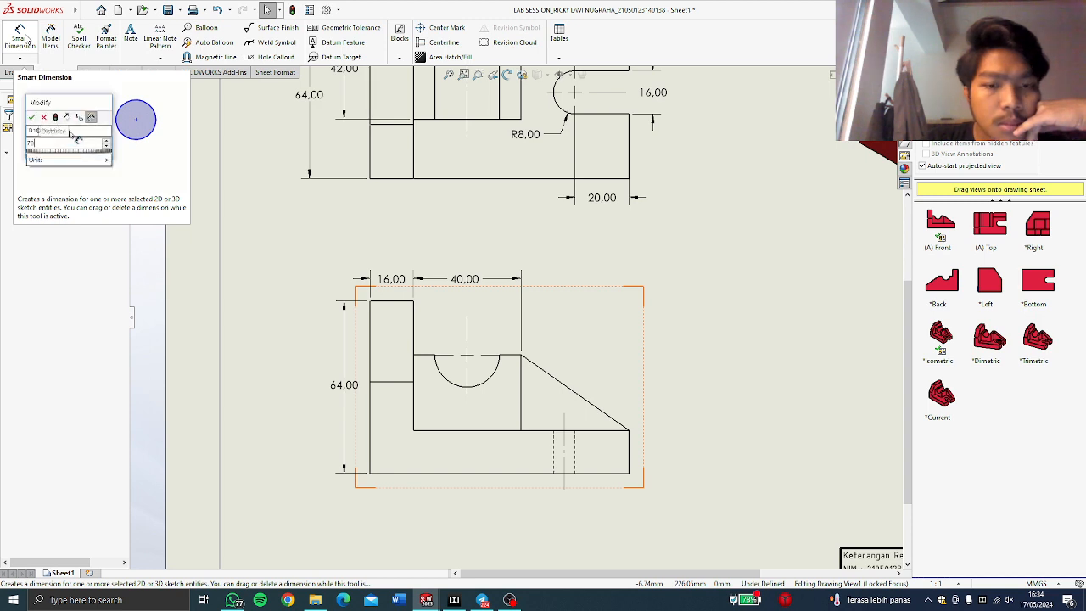
Dimension the horizontal distance from the groove's center mark to the block's upper corner at the slope, placing it below the block's width dimension.
click(522, 356)
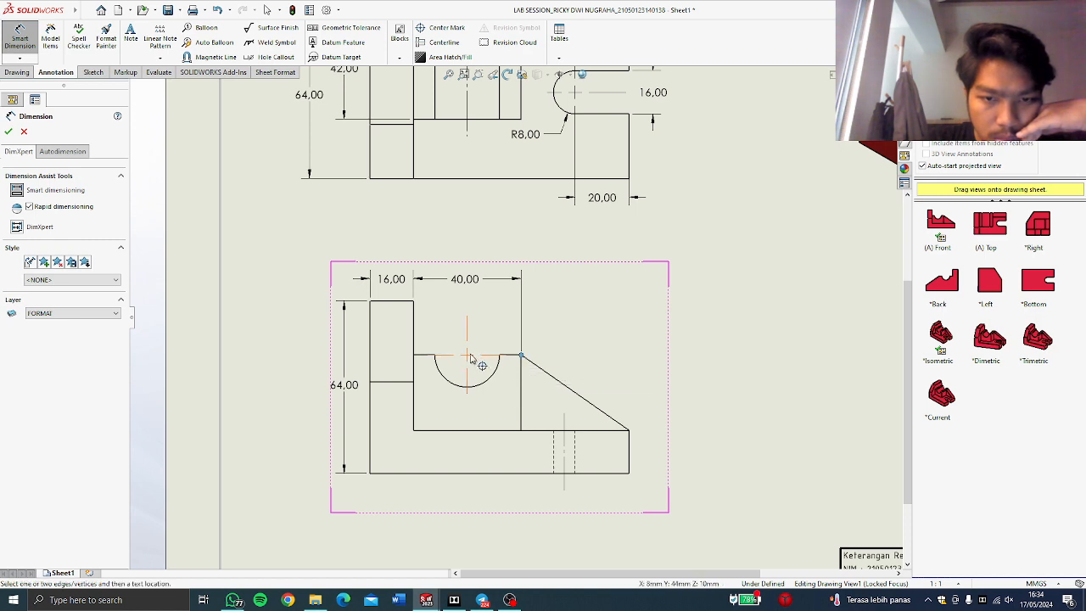
click(468, 359)
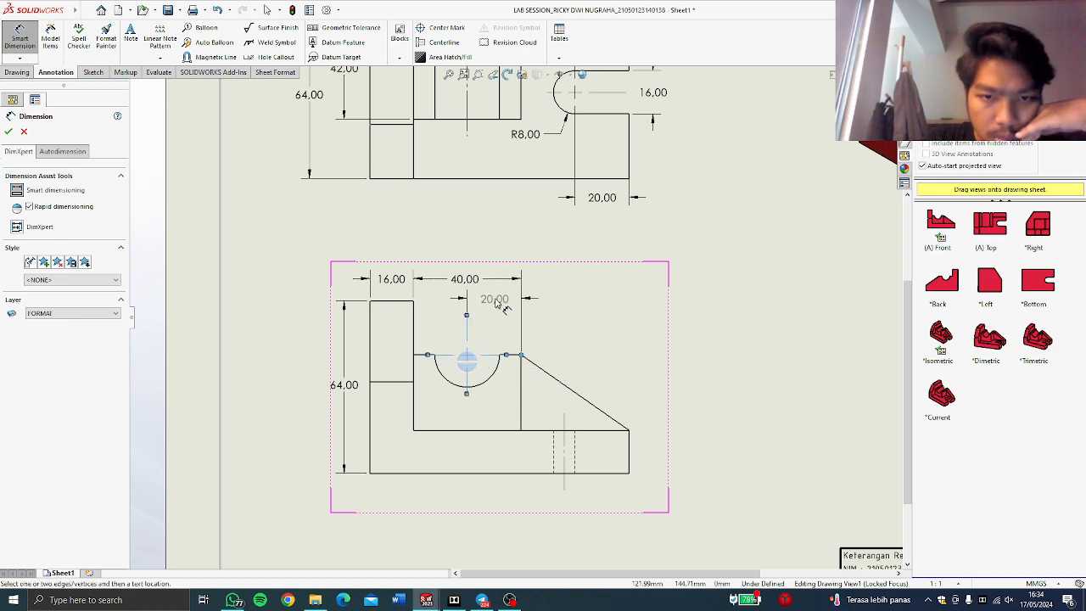
click(503, 307)
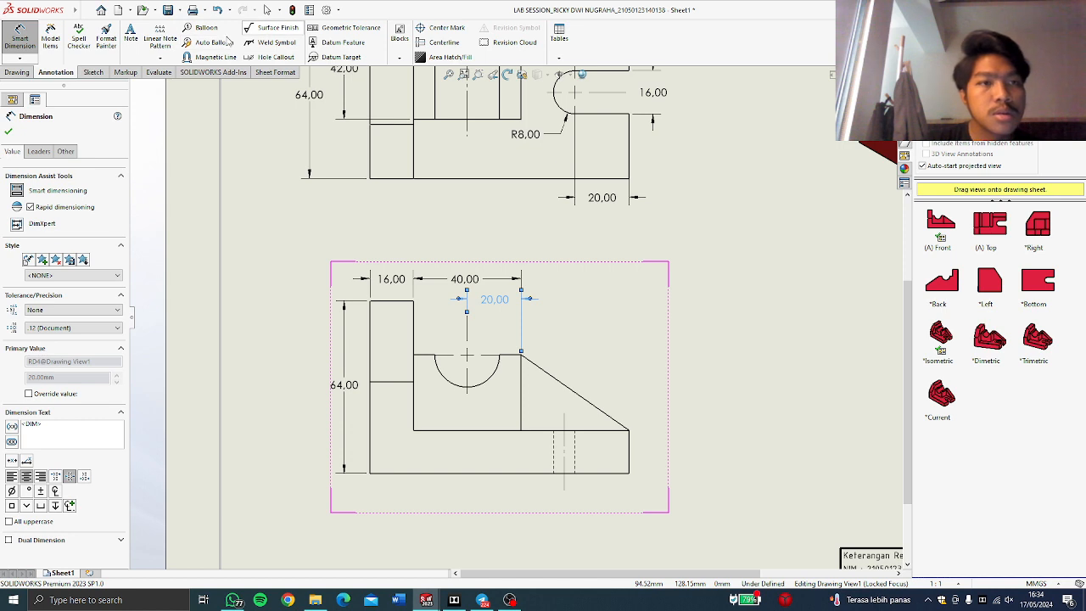
click(491, 380)
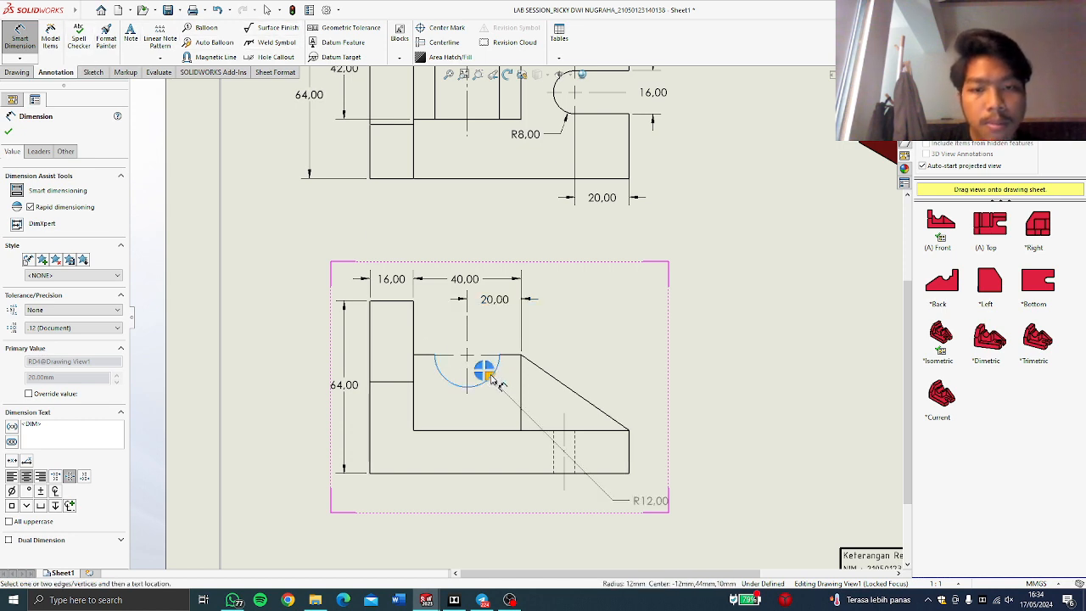
key(Escape)
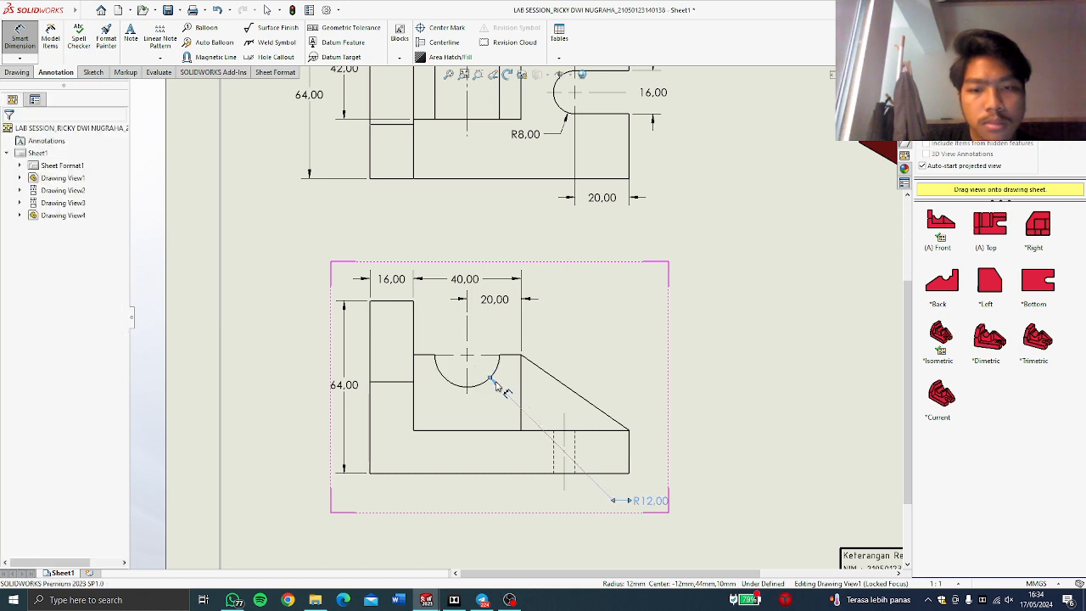
click(625, 502)
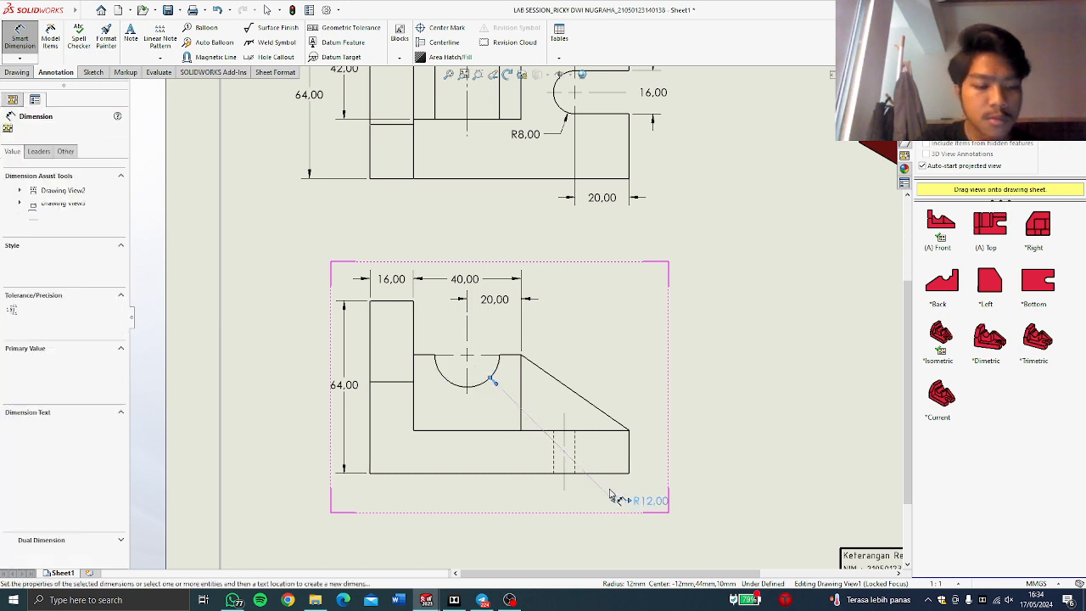
key(Escape)
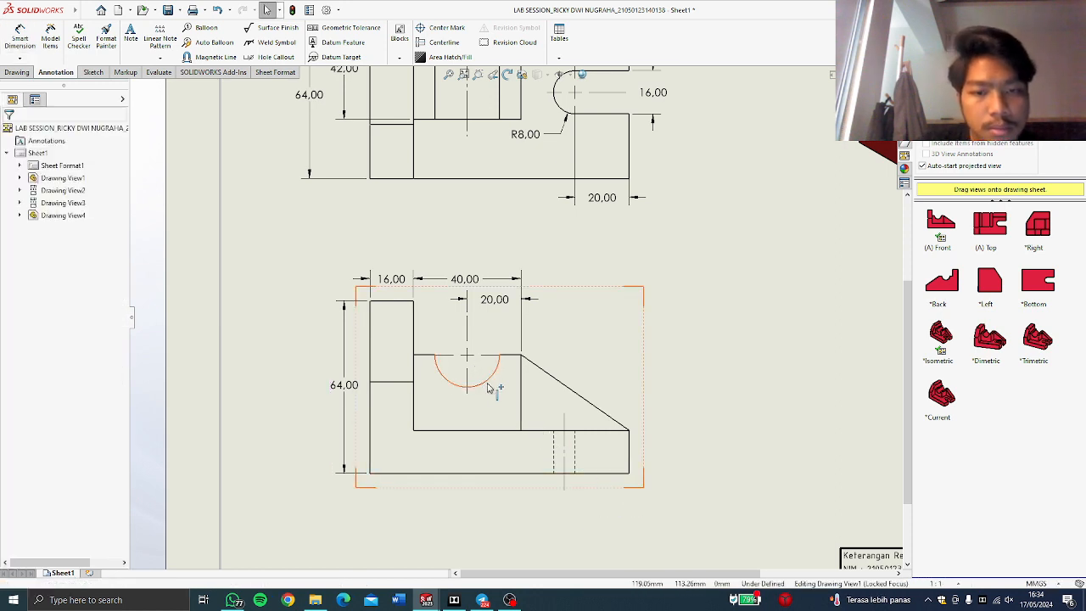
Dimension the semicircular groove's radius in the front view, placing the text below the arc toward the sloped rib.
click(25, 50)
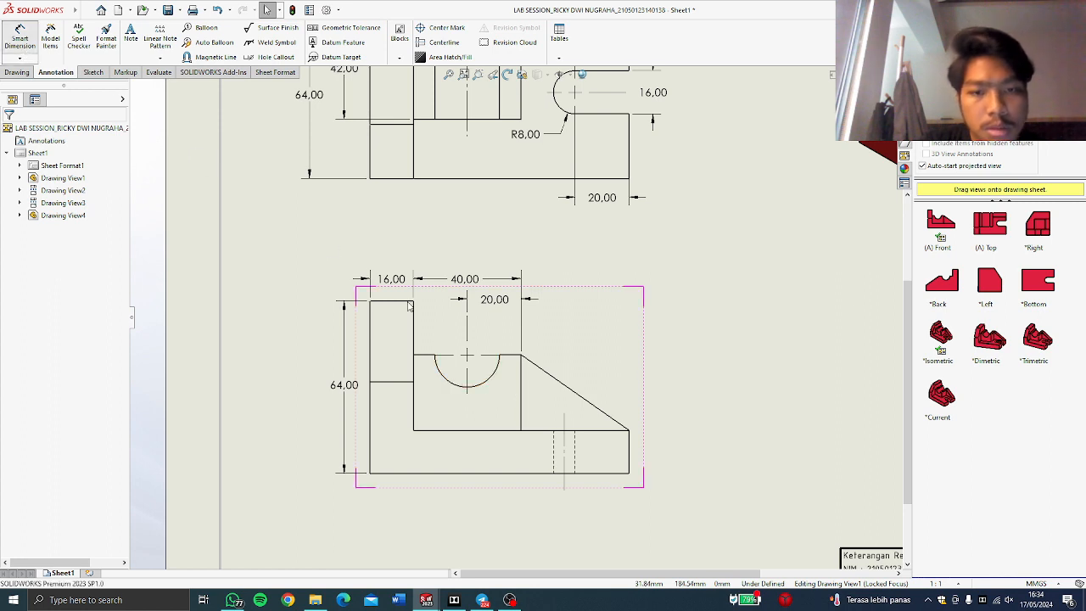
click(489, 380)
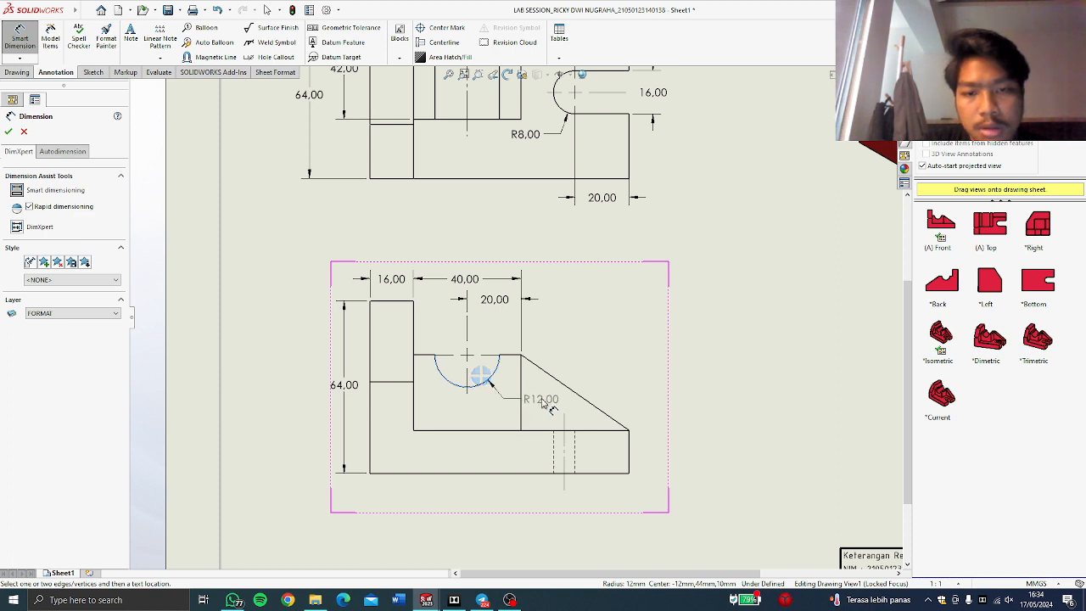
click(544, 405)
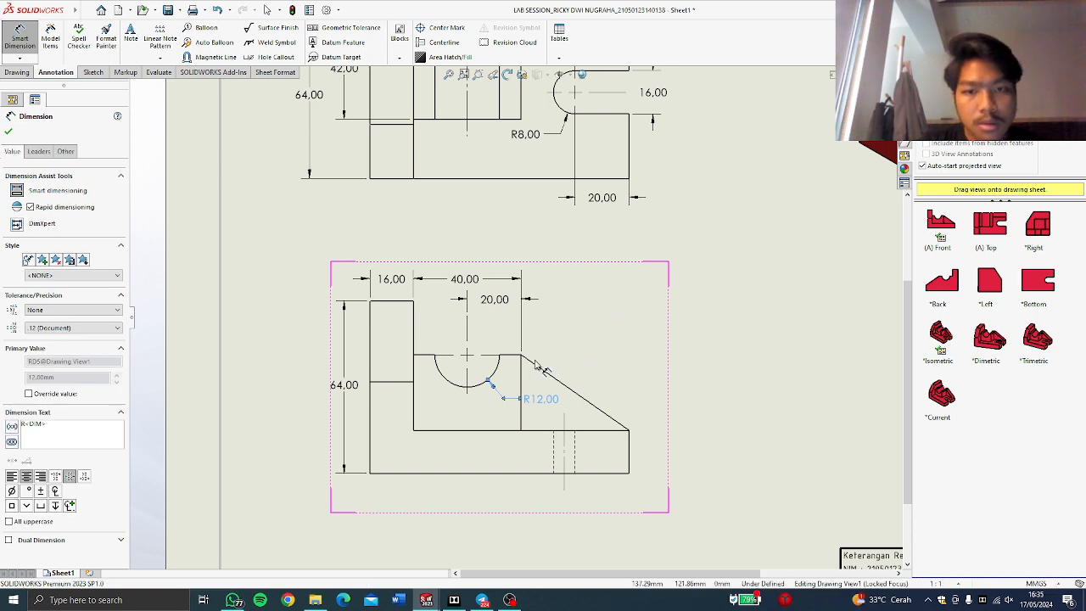
Dimension the height of the sloped rib above the base in the front view, placing it beyond the base's free end.
click(521, 354)
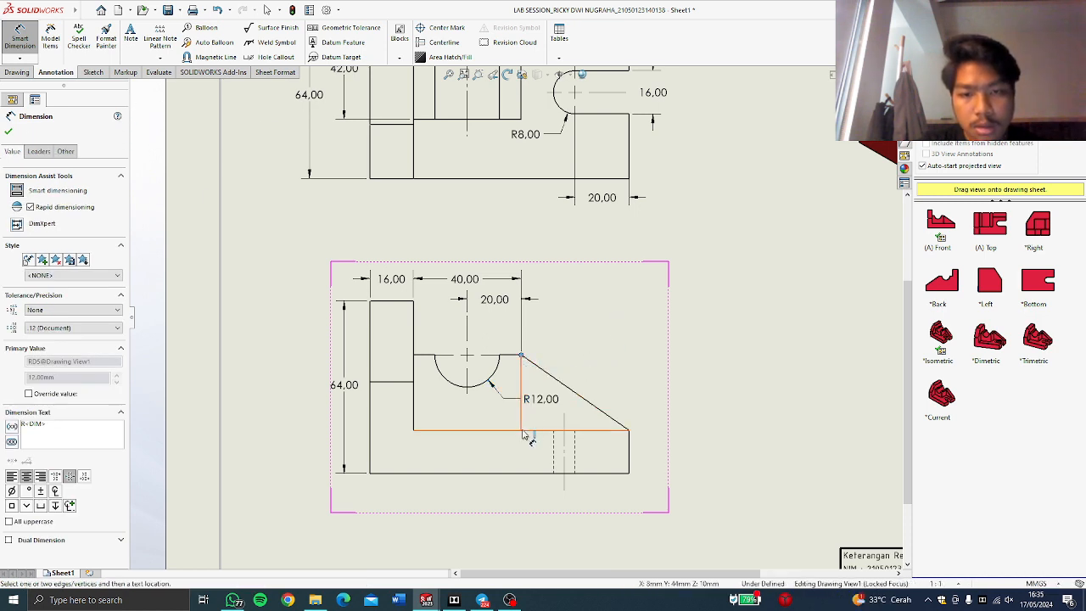
click(522, 431)
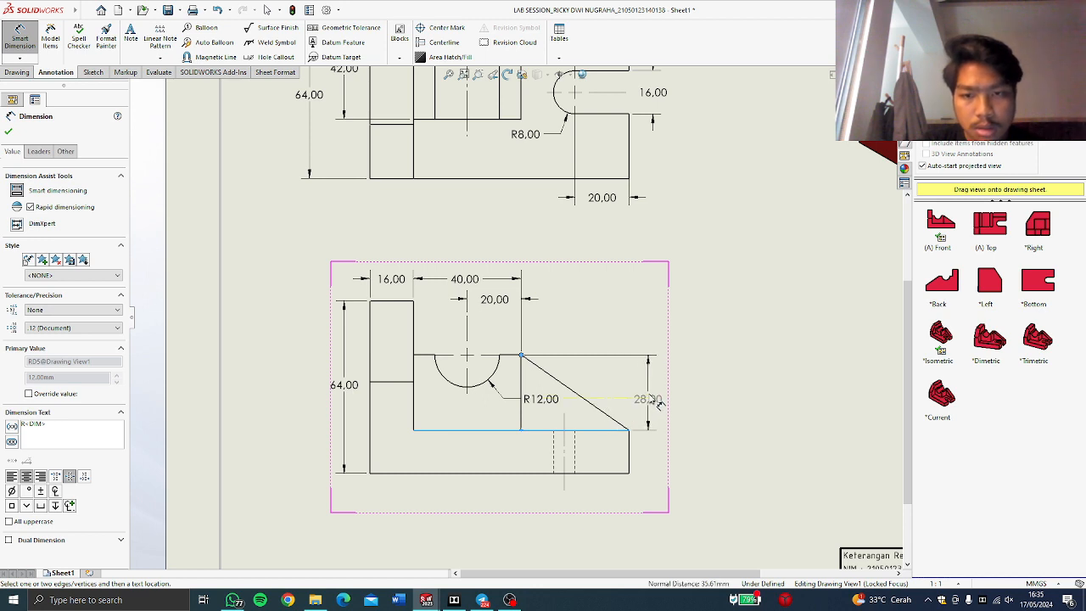
click(649, 399)
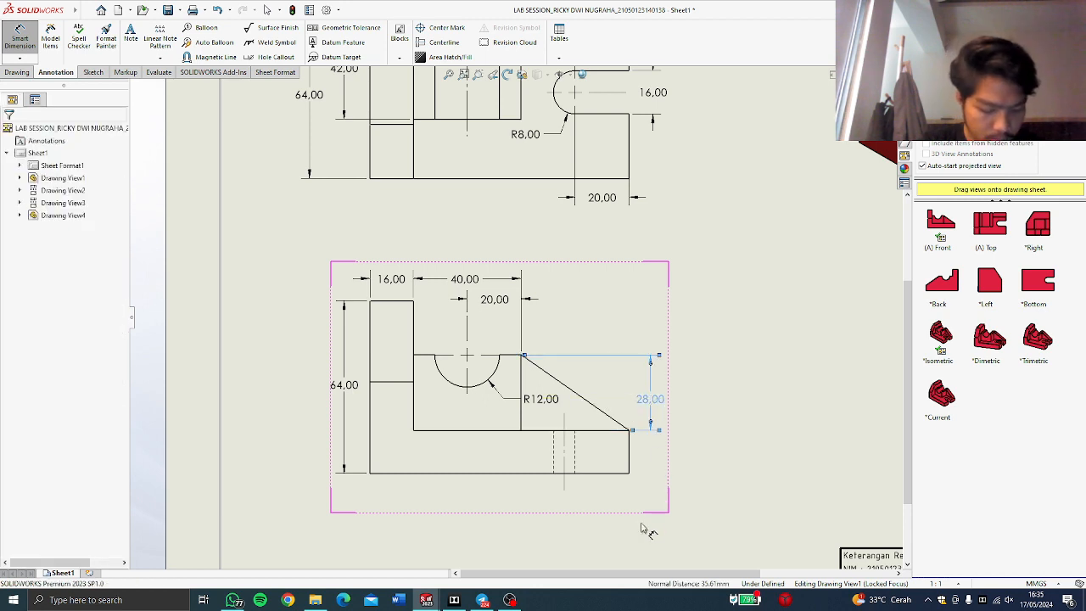
Dimension the base's thickness at its free end in the front view, in line below the rib's height dimension.
click(629, 473)
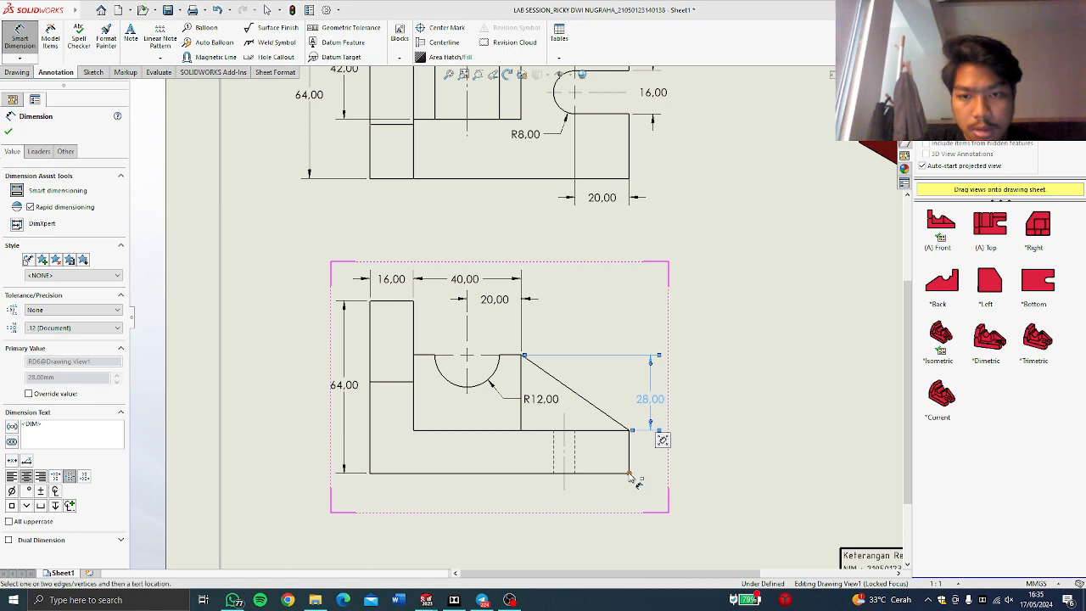
click(629, 430)
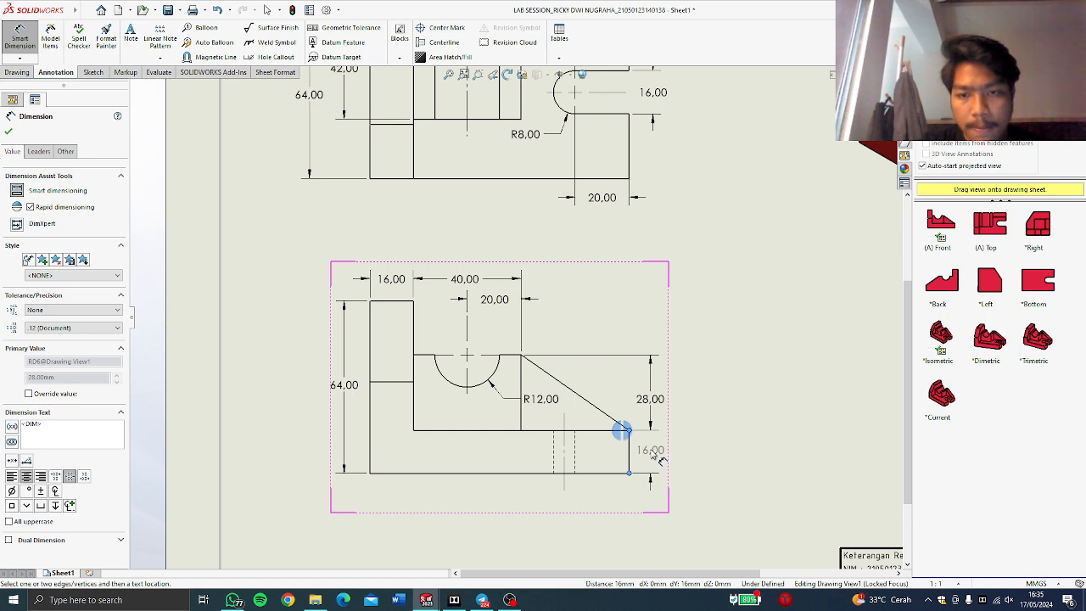
click(661, 460)
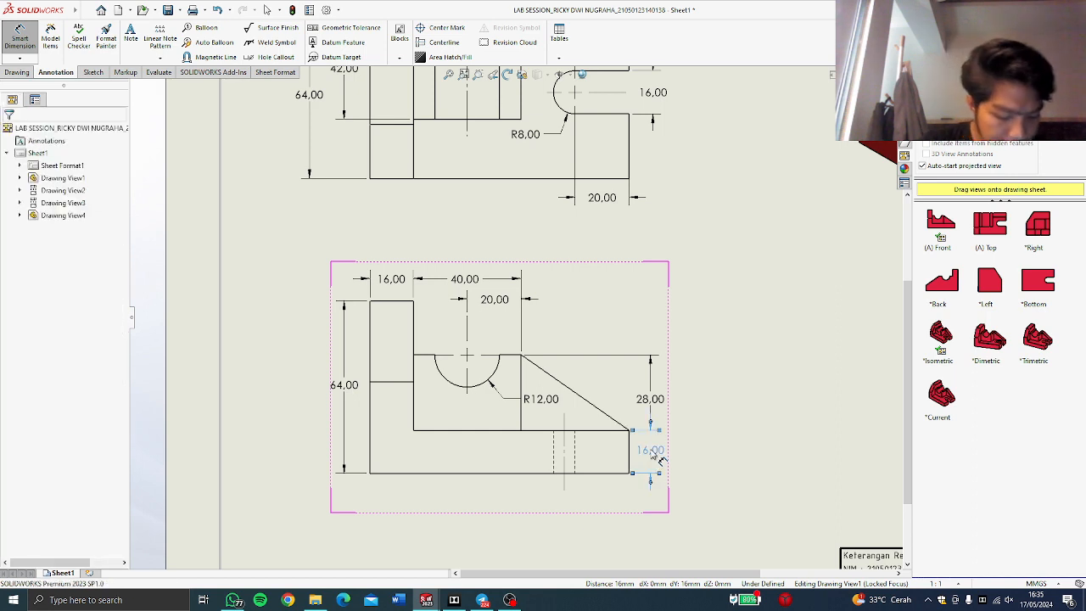
Dimension the overall length of the part between the base's lower corners, placing it below the front view.
click(631, 473)
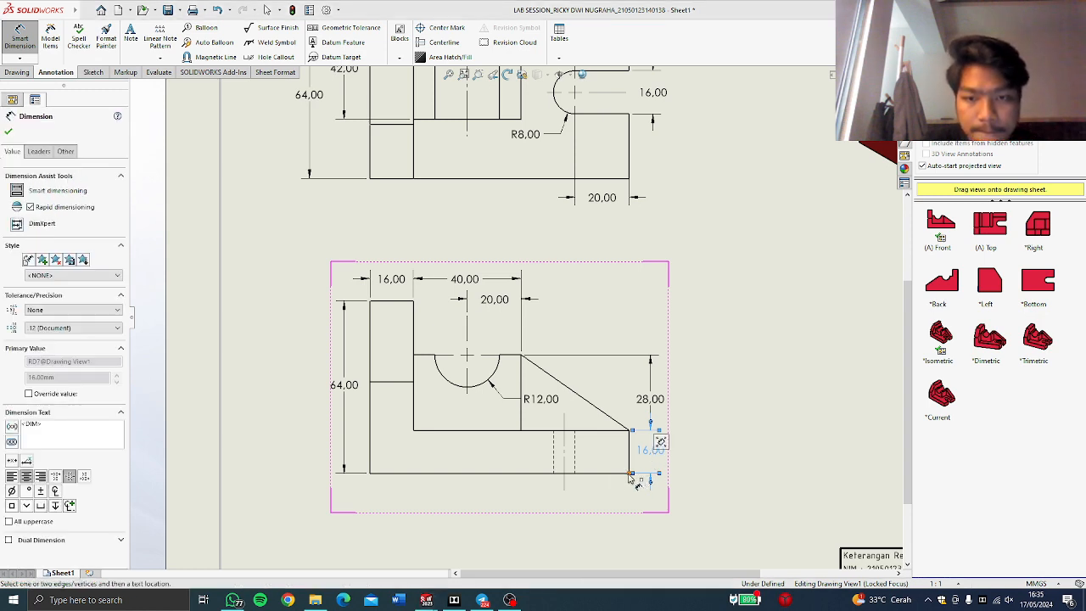
click(371, 473)
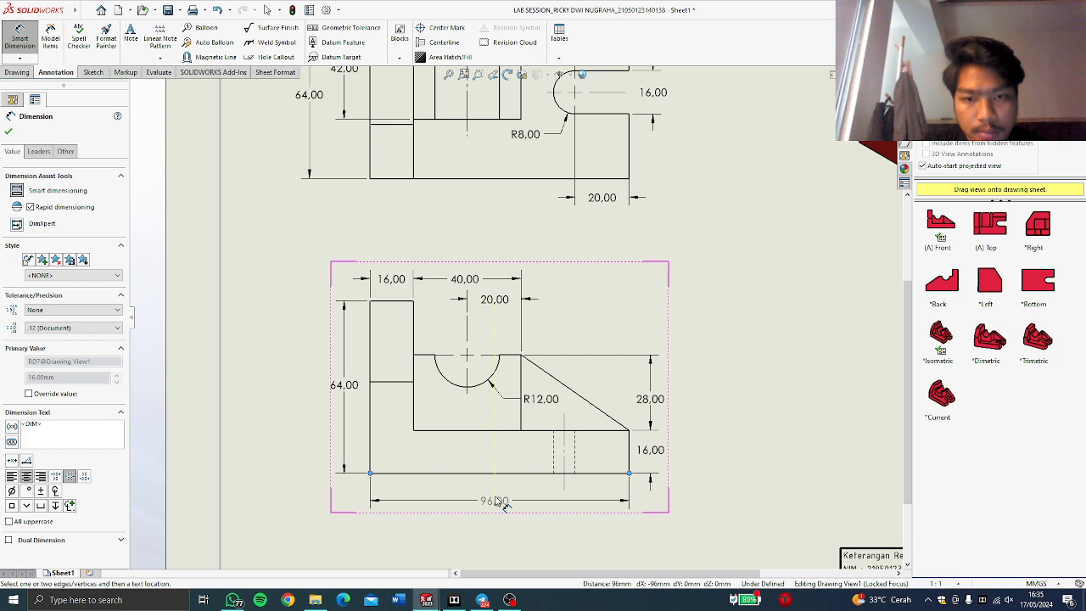
click(504, 504)
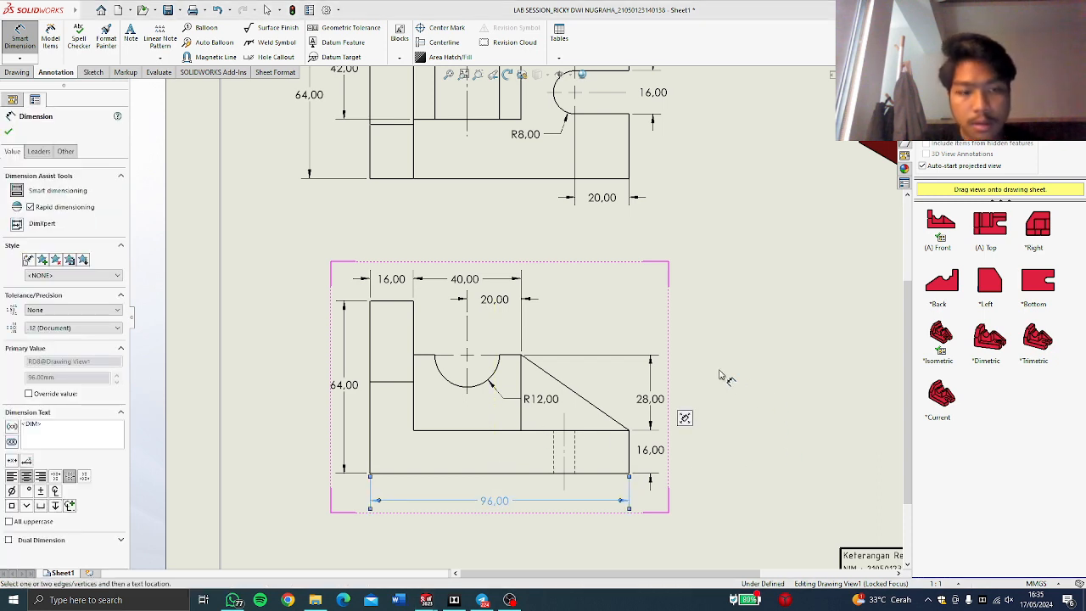
key(Escape)
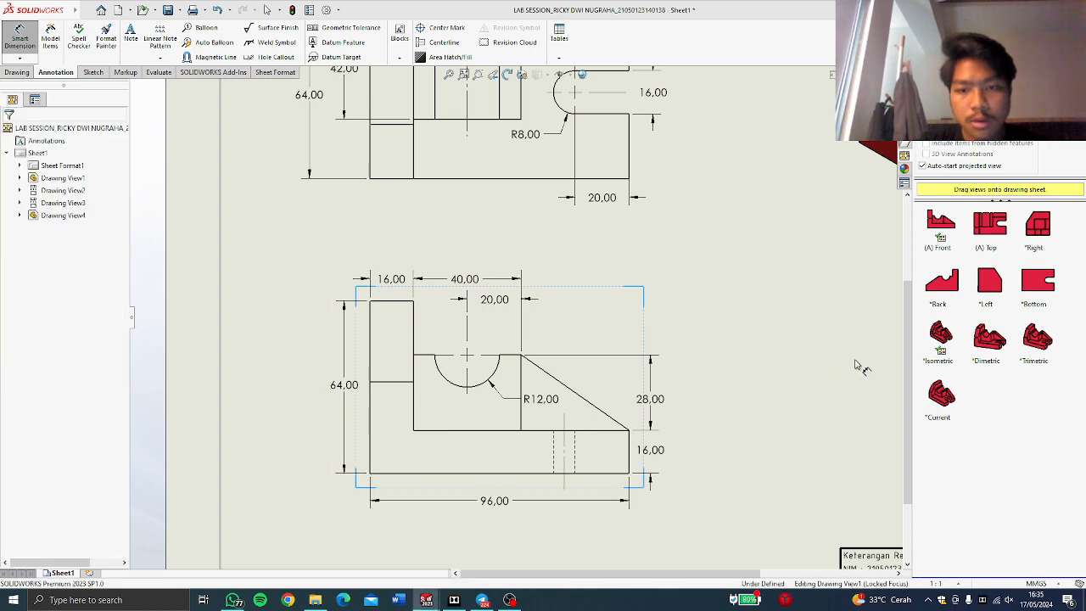
Try to delete the hidden line of the groove in the side view, and undo the deletion.
scroll(857, 363, up, 3)
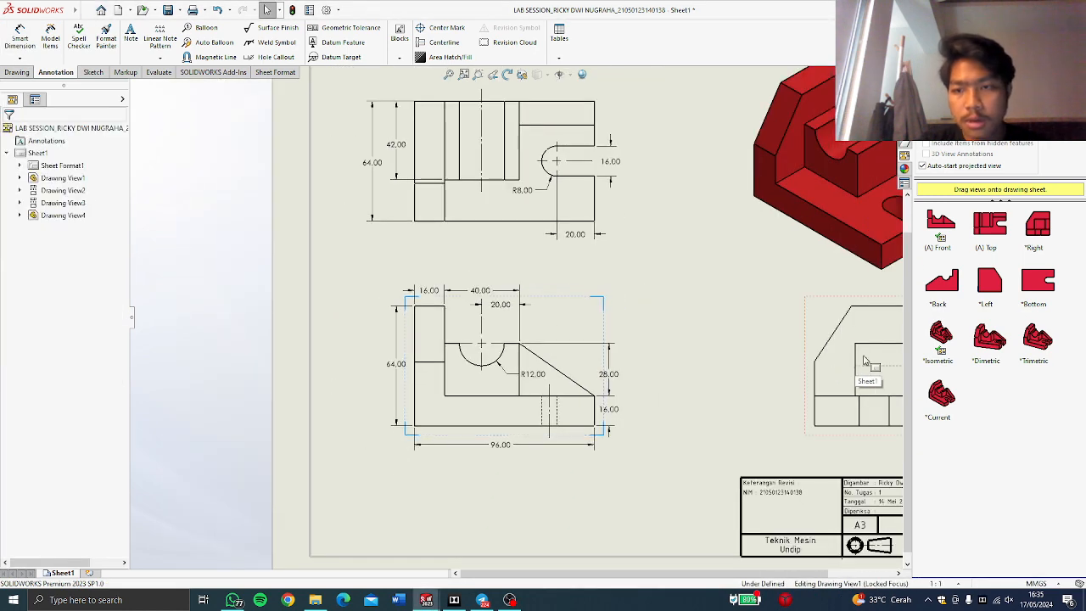
scroll(882, 363, down, 4)
middle_drag(820, 353, 550, 357)
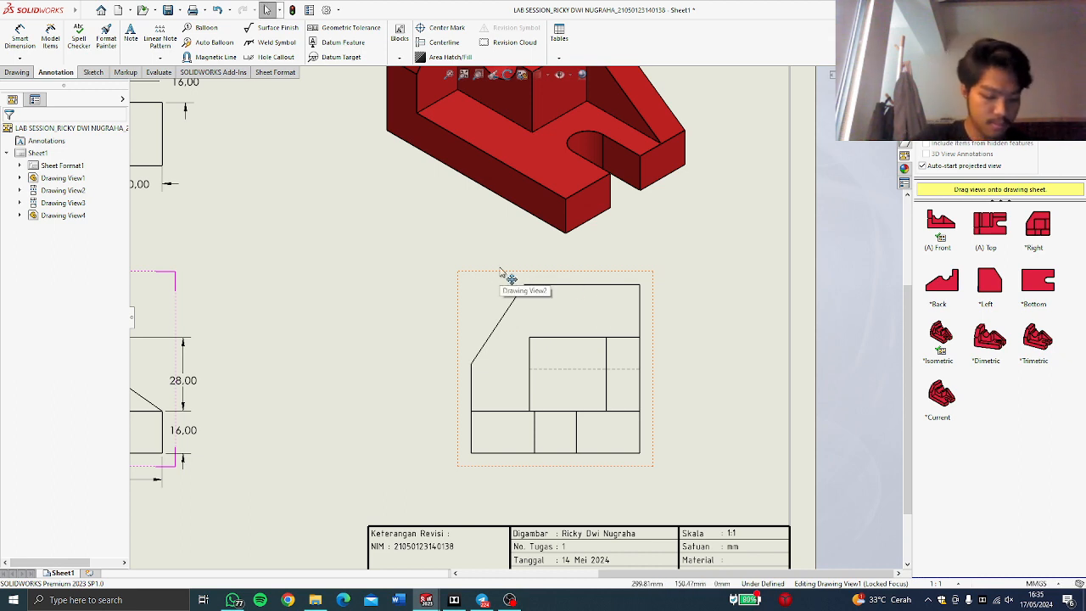
click(568, 370)
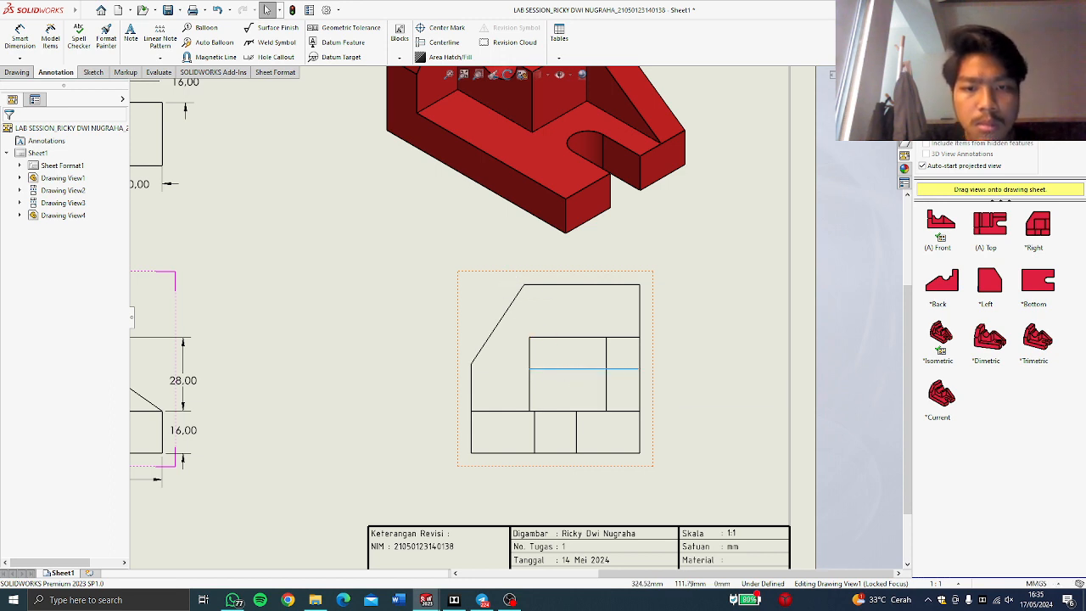
key(Delete)
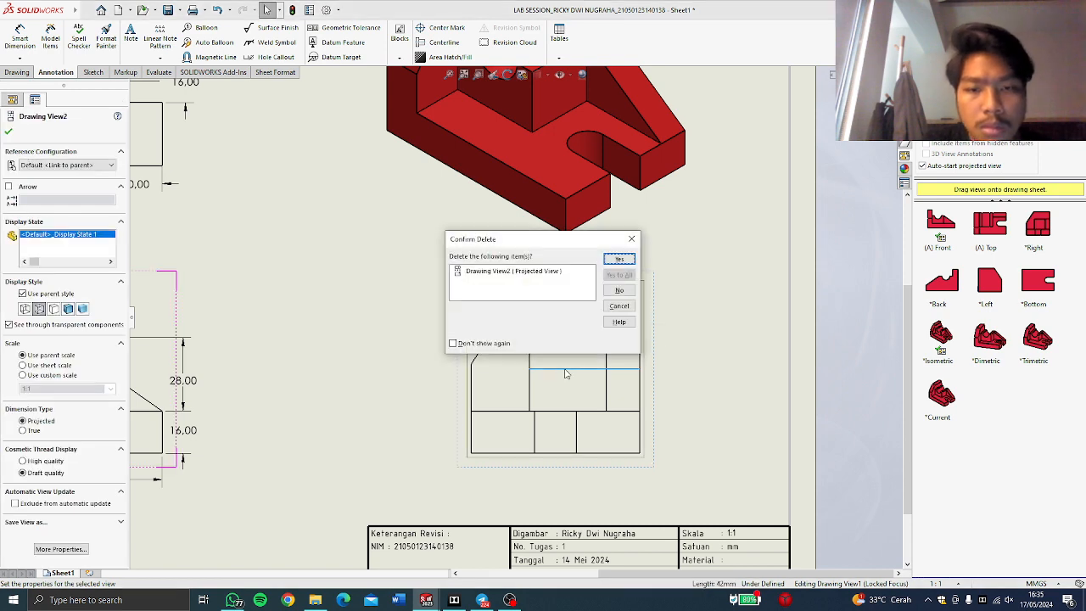
click(621, 260)
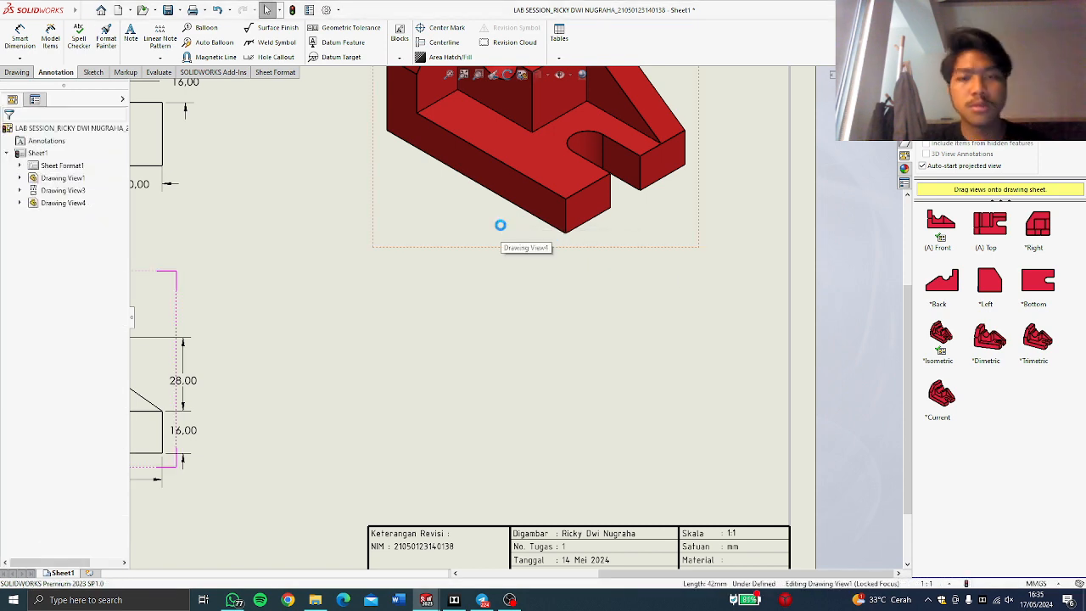
key(ctrl+z)
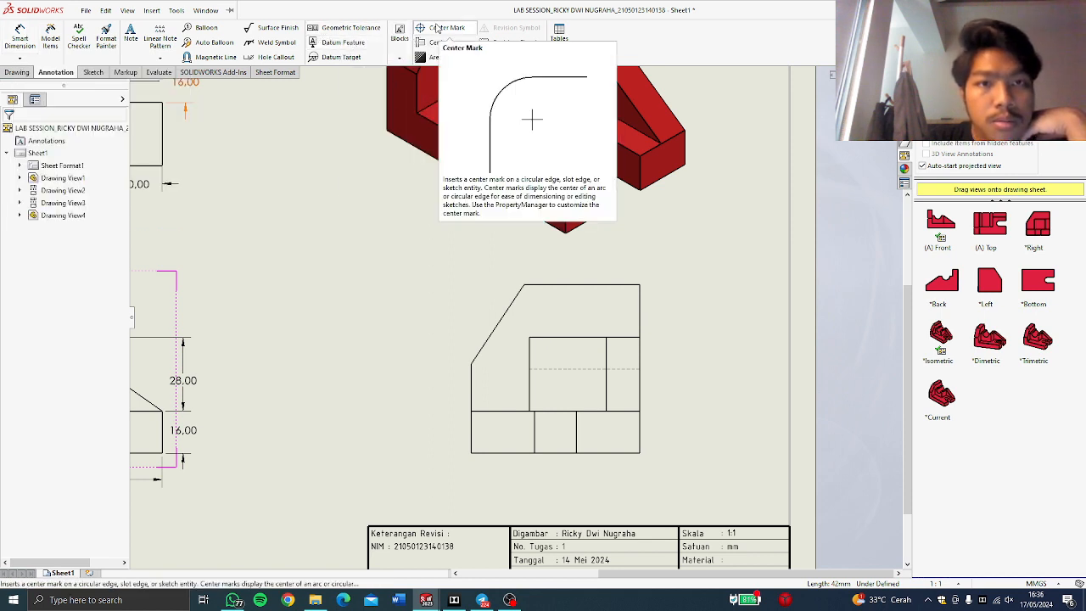
Add a centerline between the two vertical edges of the slot opening in the base of the side view.
click(436, 28)
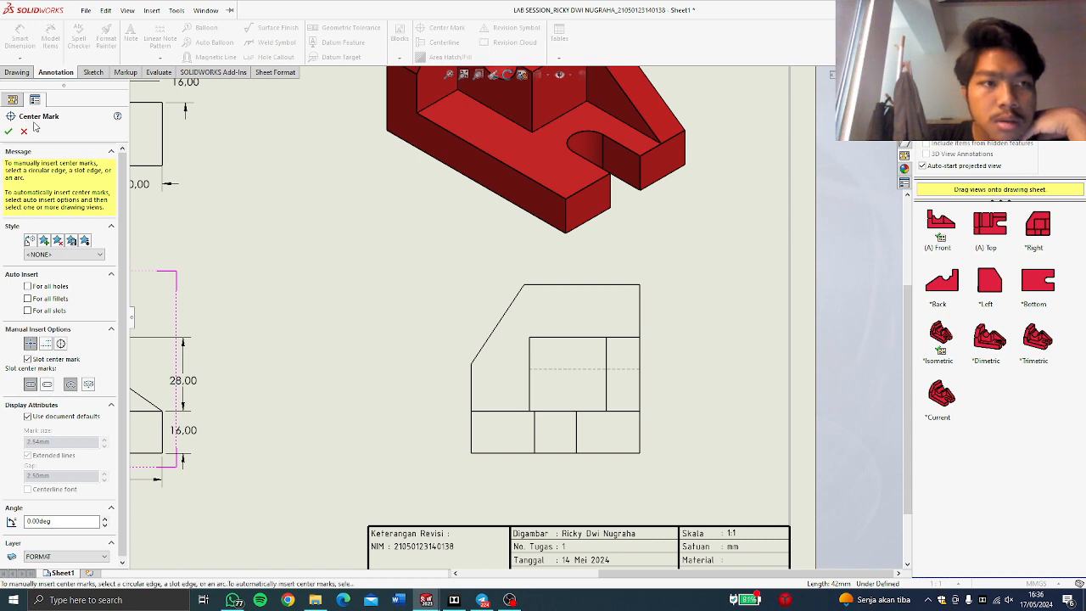
click(25, 132)
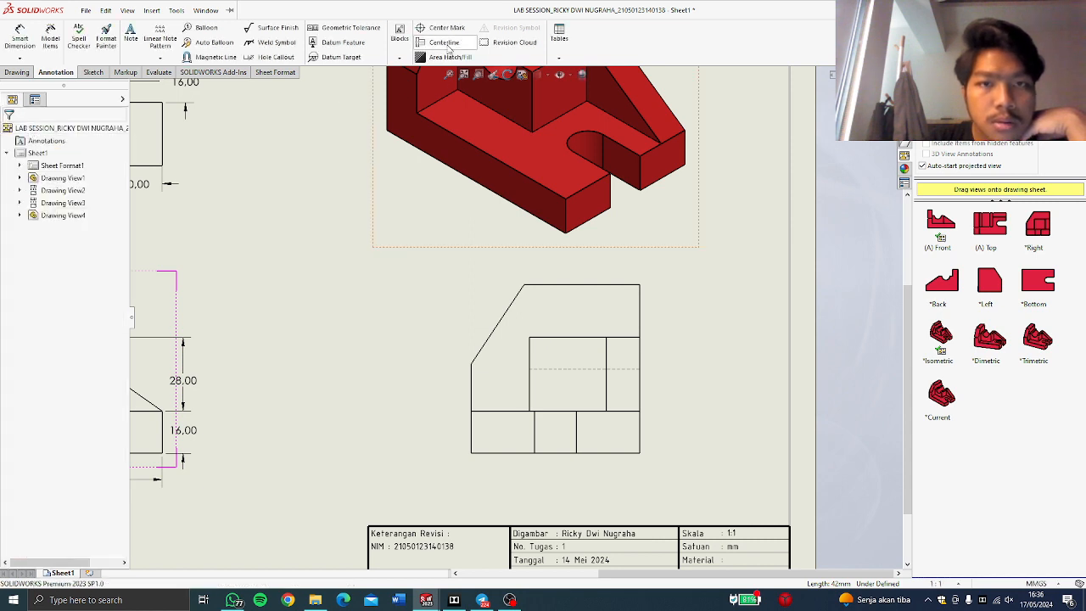
click(444, 43)
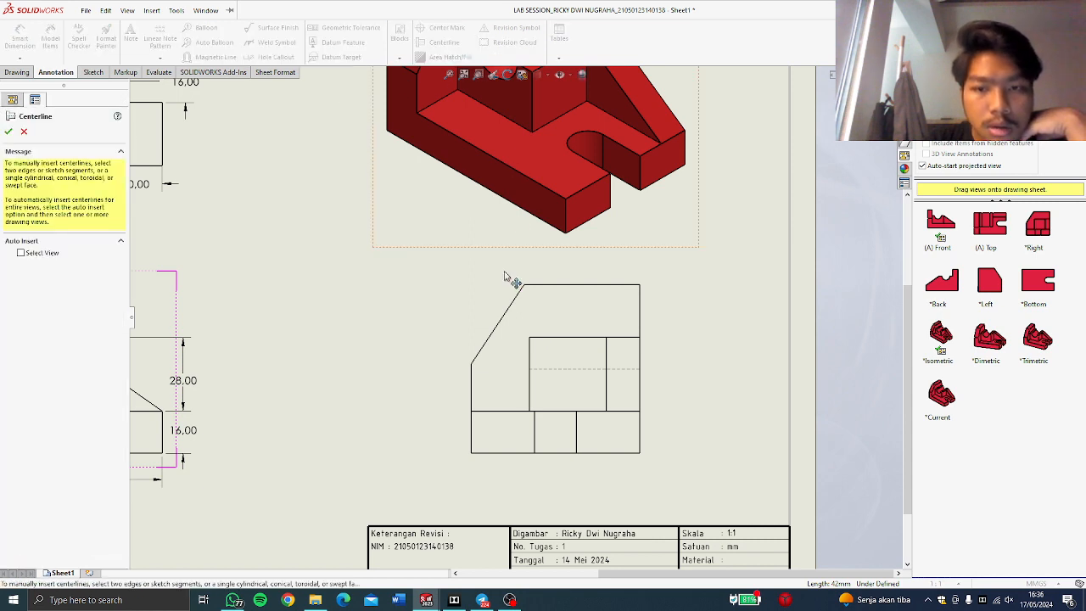
click(577, 436)
click(536, 437)
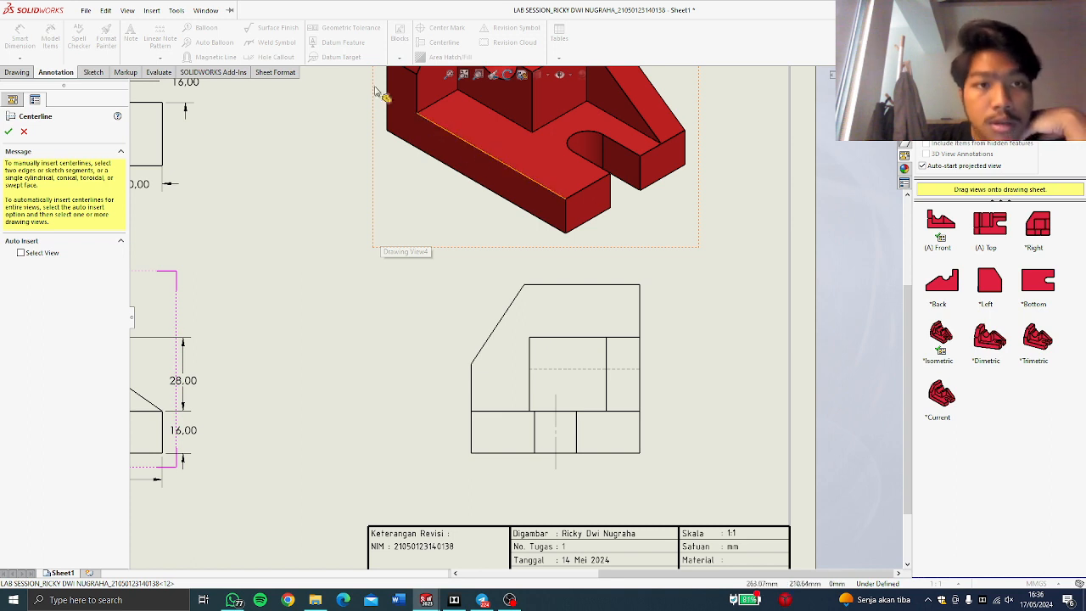
click(10, 135)
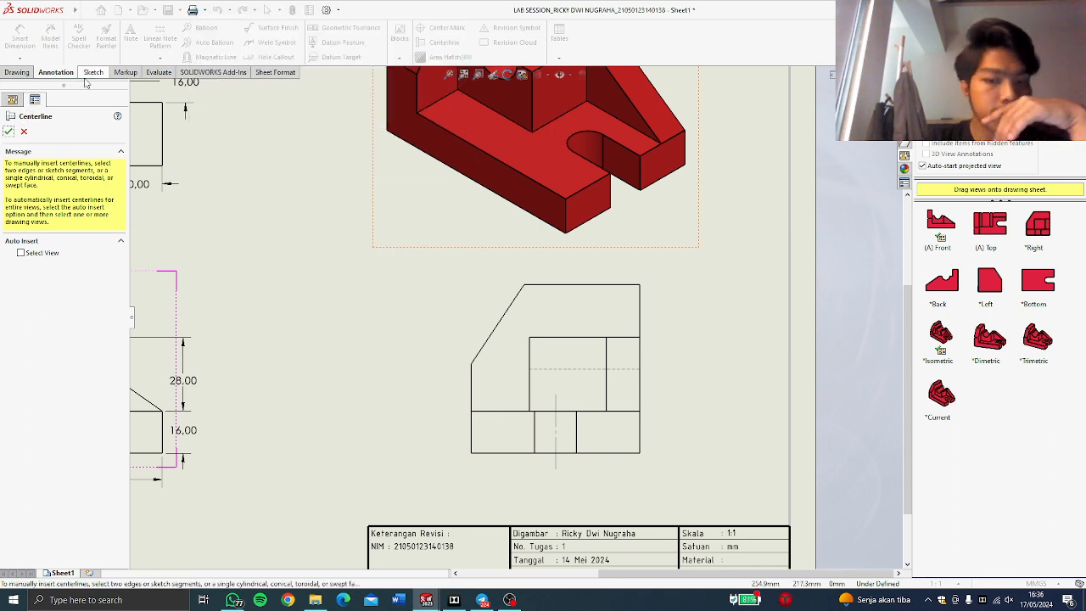
click(10, 134)
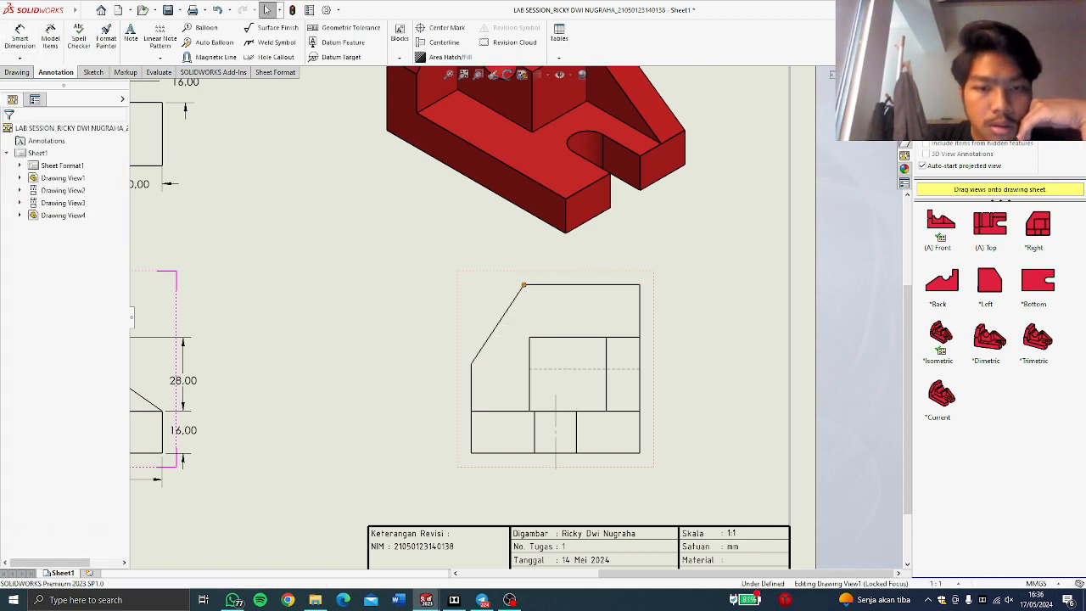
click(516, 297)
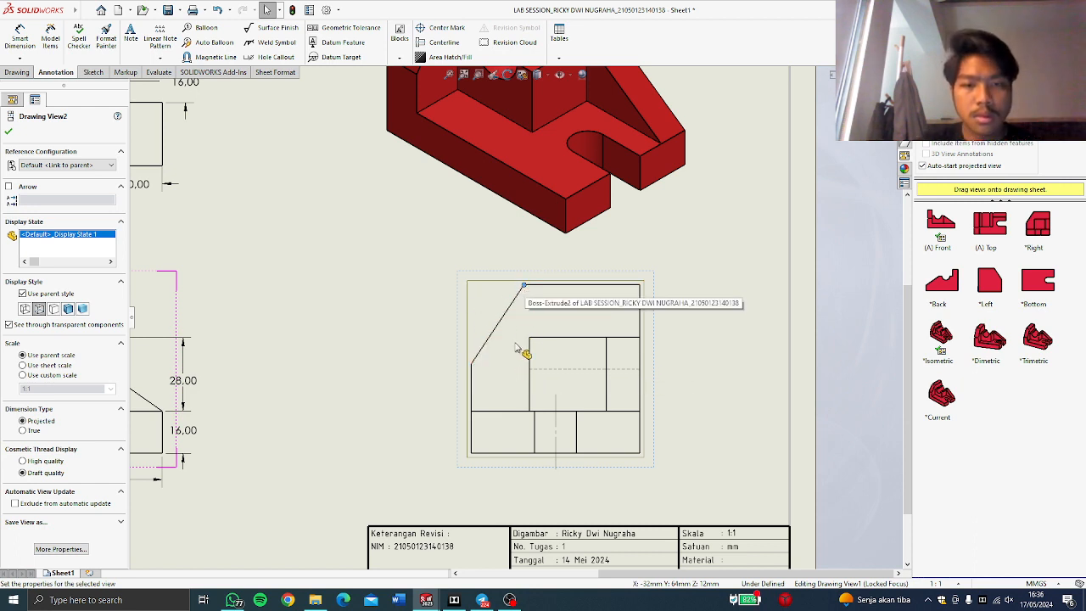
click(524, 288)
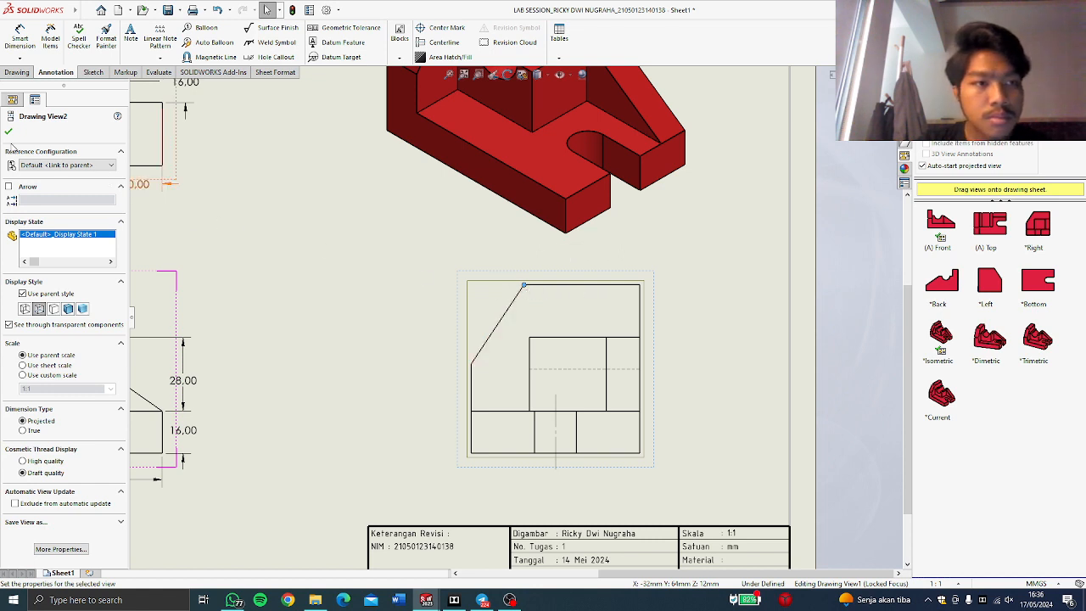
click(8, 133)
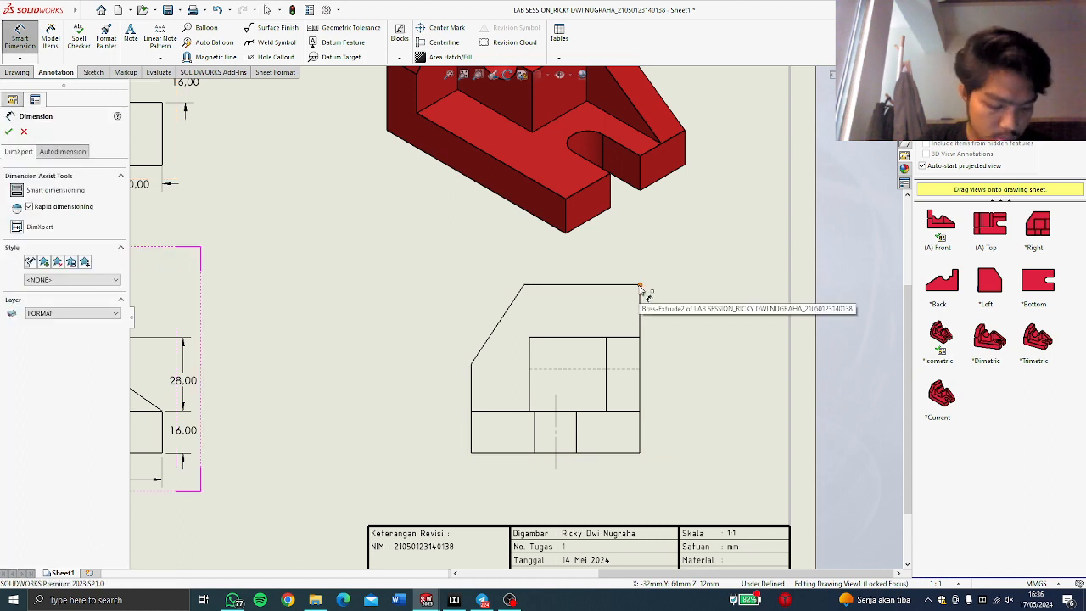
click(640, 288)
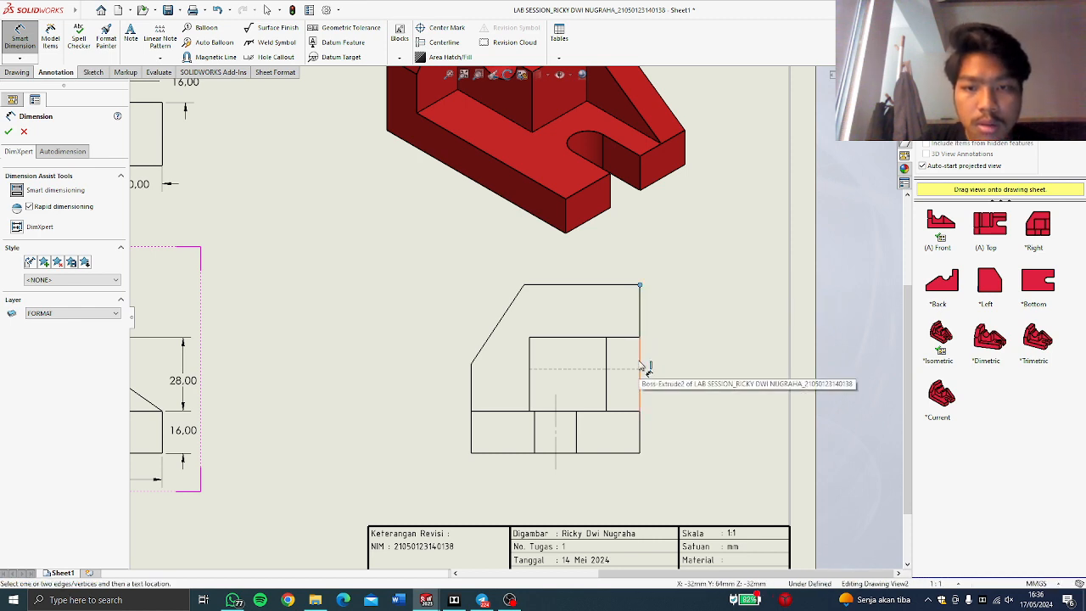
click(473, 365)
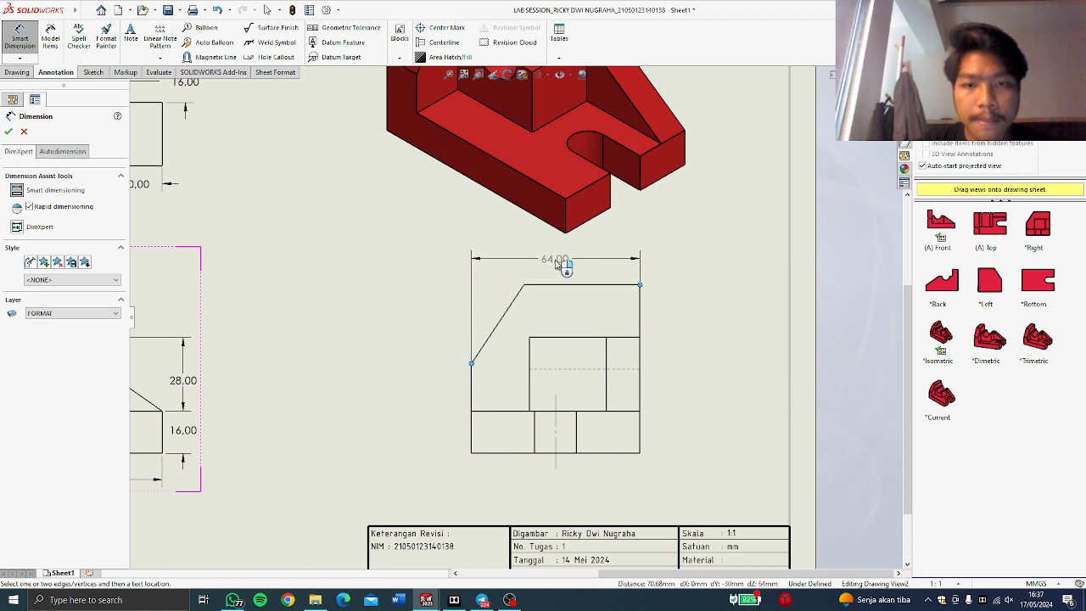
key(Escape)
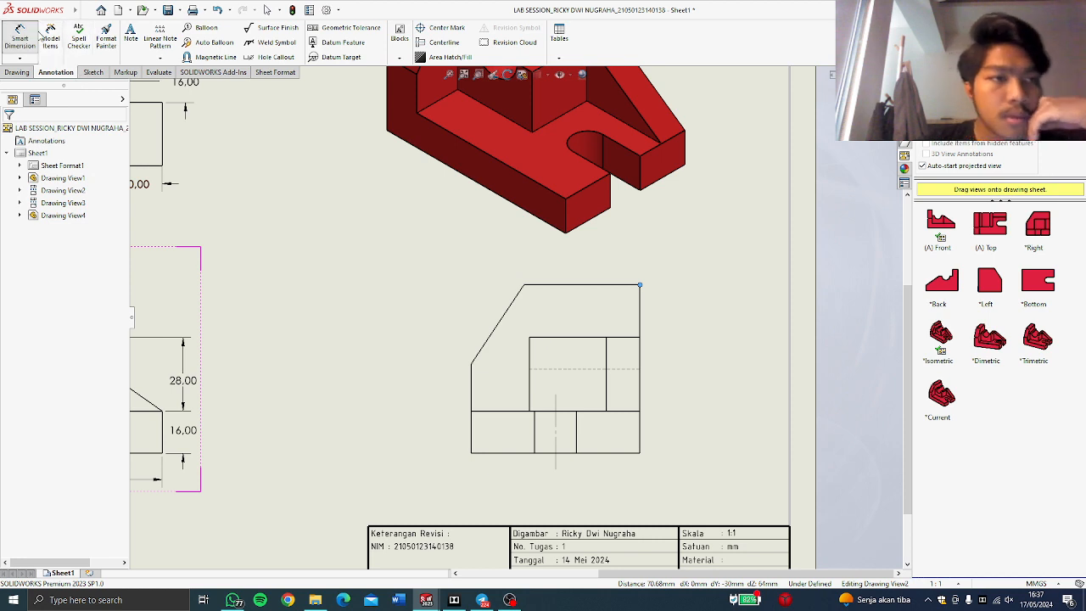
Dimension the horizontal distance between the ends of the slanted edge in the side view, placing it above the view.
click(21, 33)
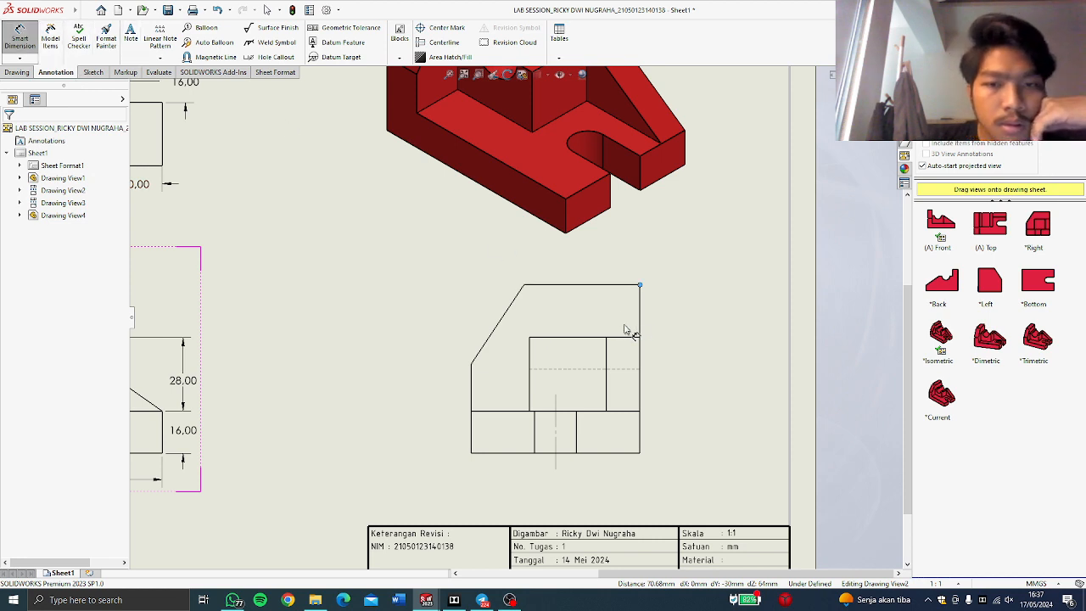
click(525, 290)
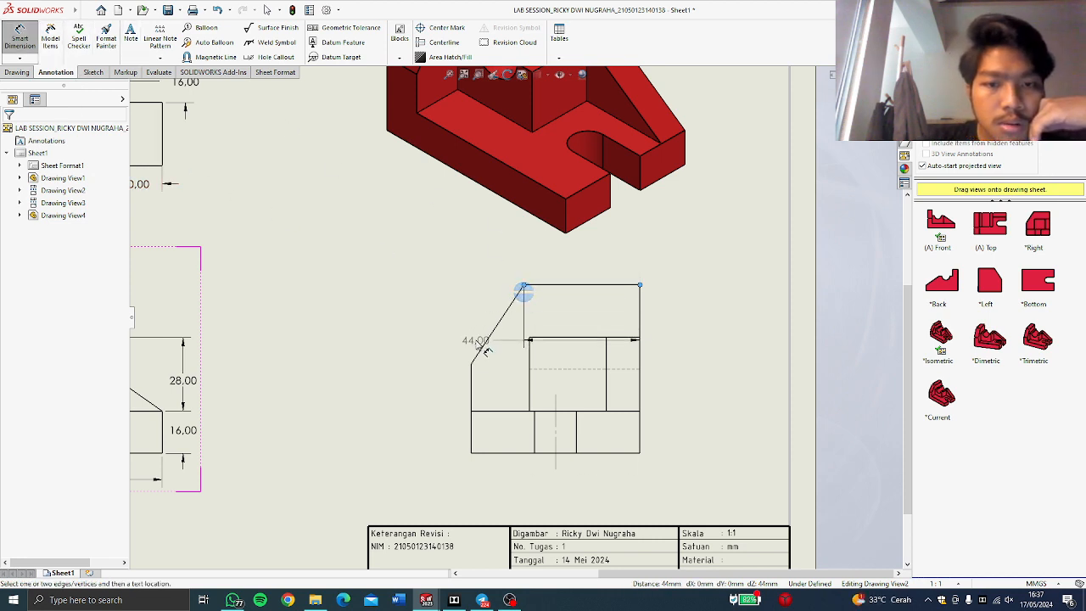
key(Escape)
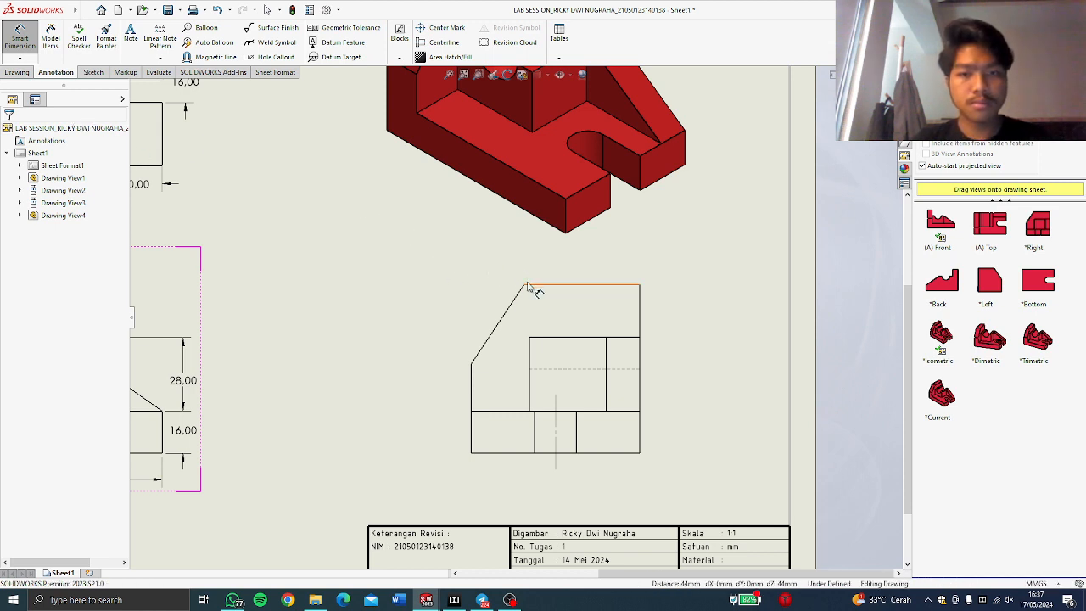
click(525, 287)
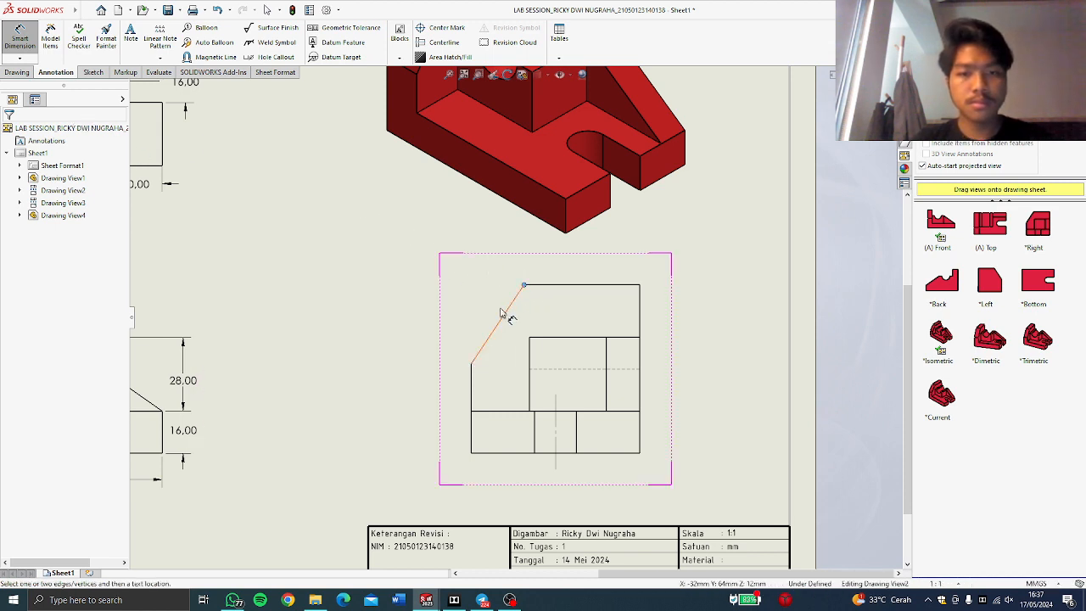
click(473, 363)
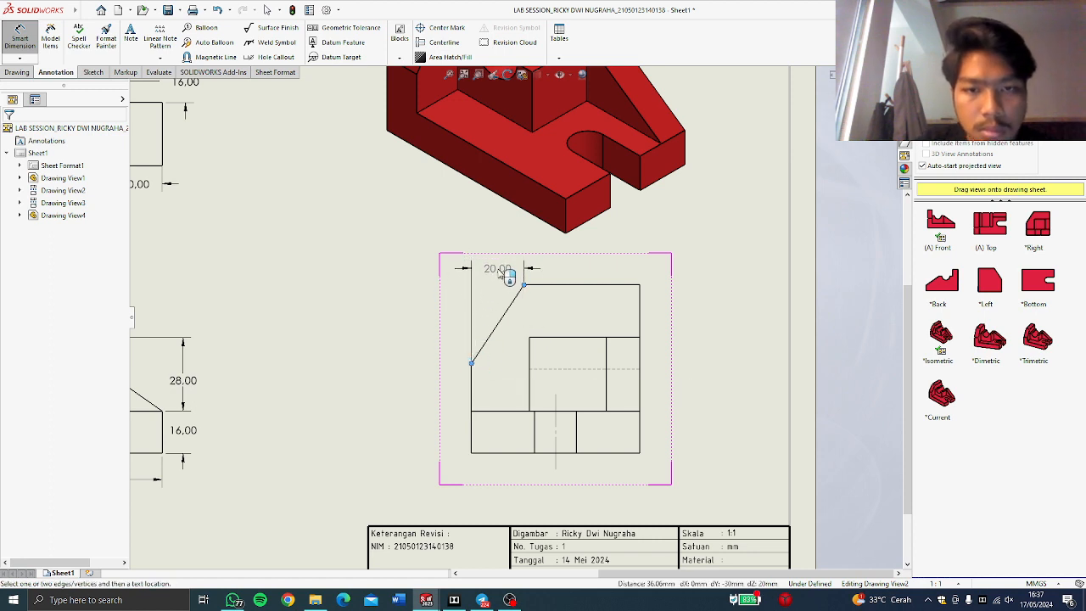
click(508, 274)
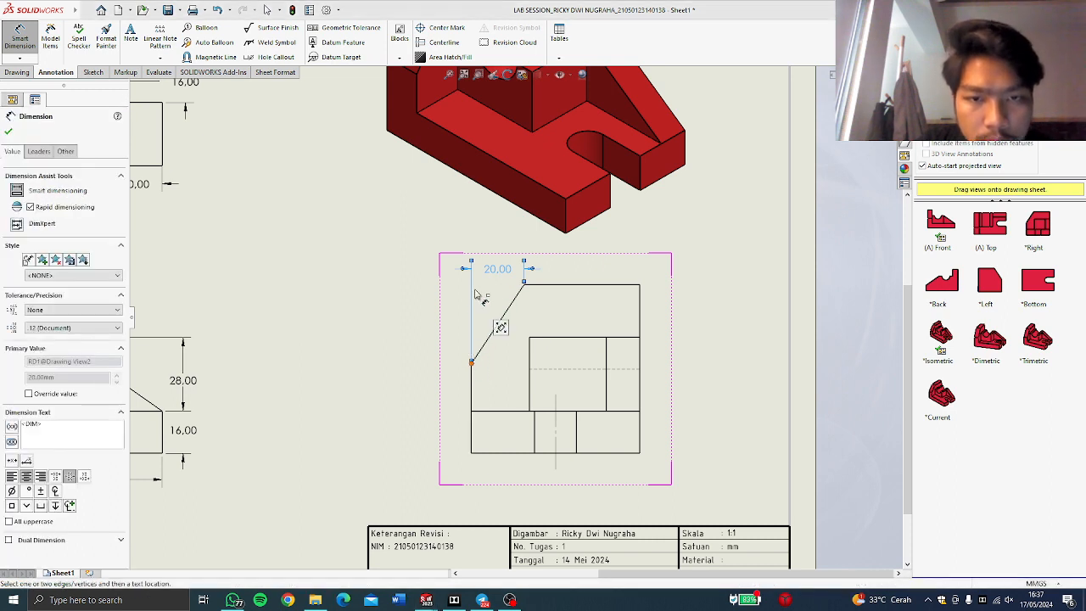
Dimension the vertical distance between the ends of the slanted edge in the side view, placing it beside the view's sloped corner.
click(525, 285)
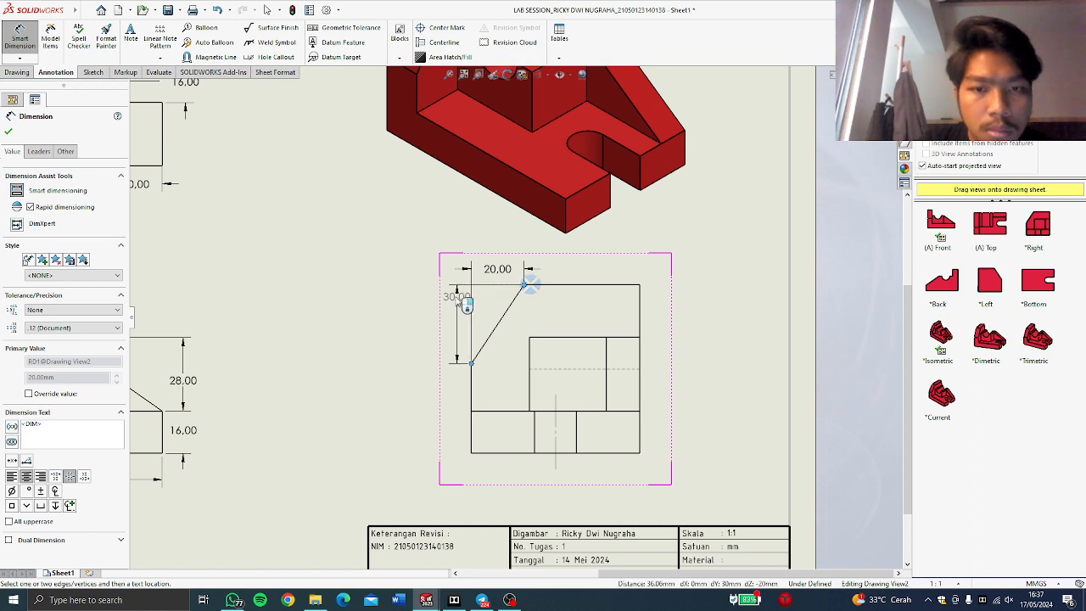
click(455, 328)
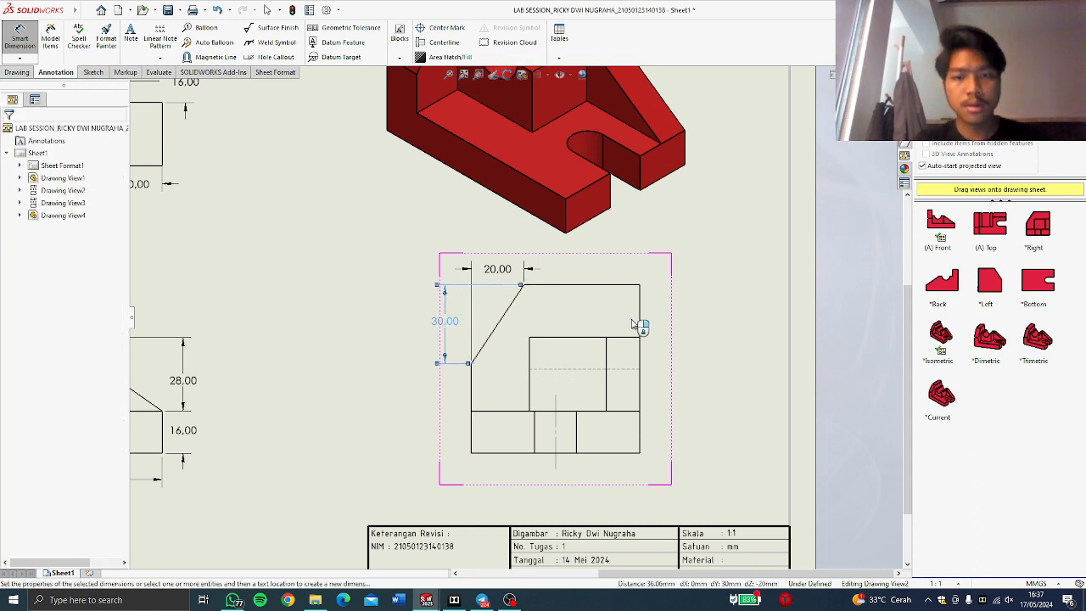
click(441, 281)
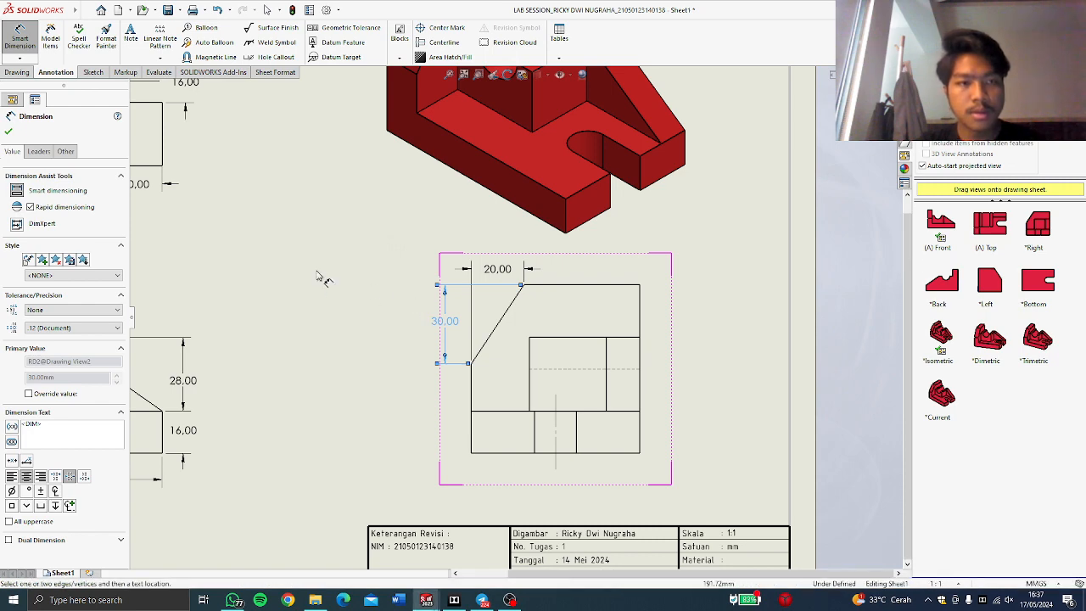
Examine the whole drawing sheet, checking the dimensions, centerlines and layout of the orthographic and isometric views.
scroll(317, 271, up, 3)
scroll(309, 272, up, 1)
middle_drag(331, 259, 490, 281)
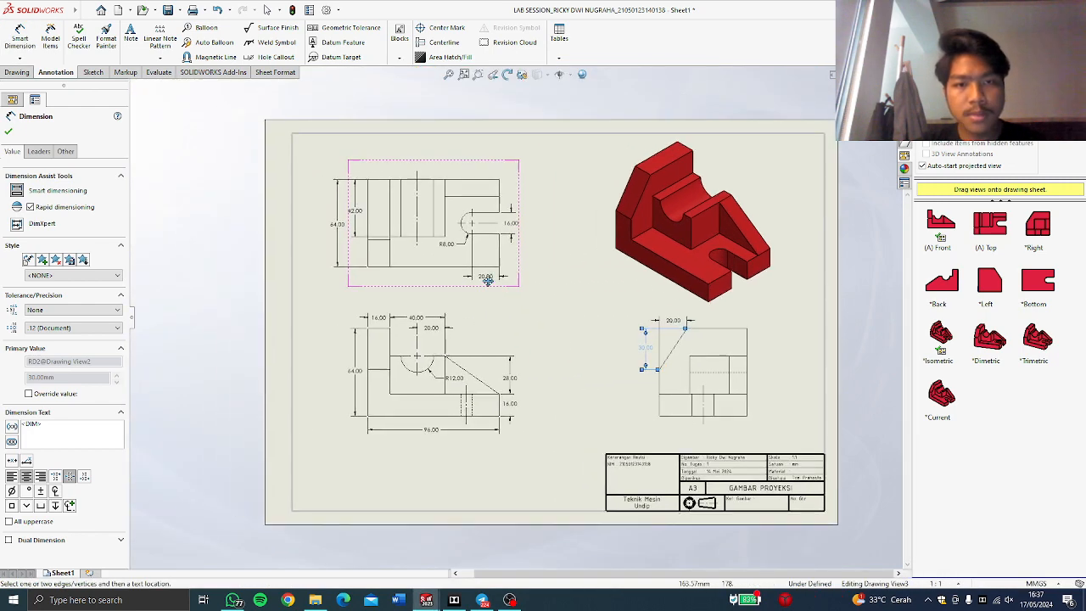
scroll(559, 298, down, 2)
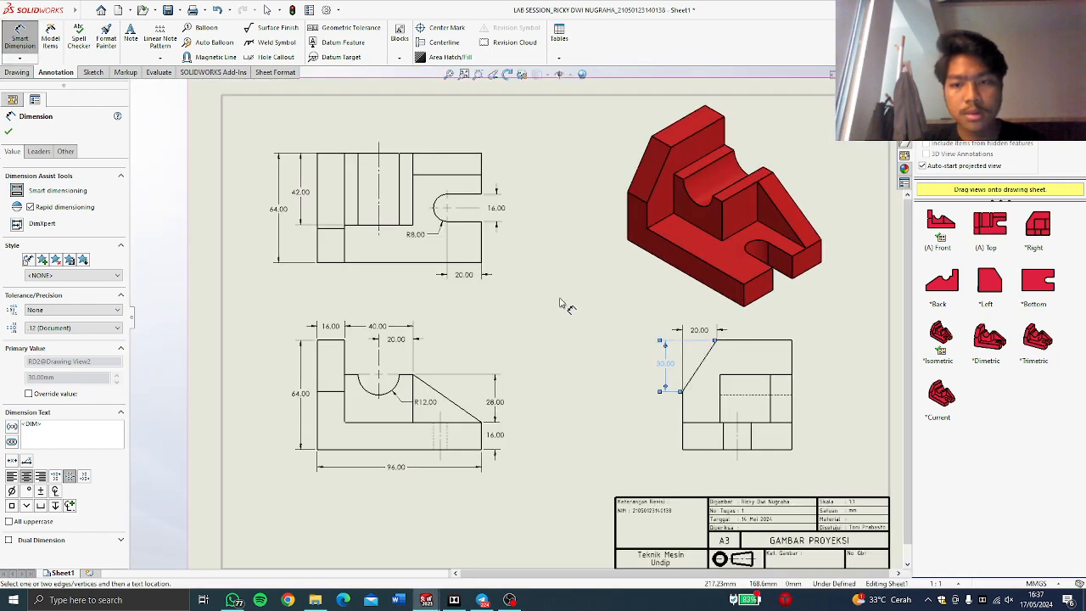
scroll(561, 303, up, 1)
scroll(550, 309, down, 1)
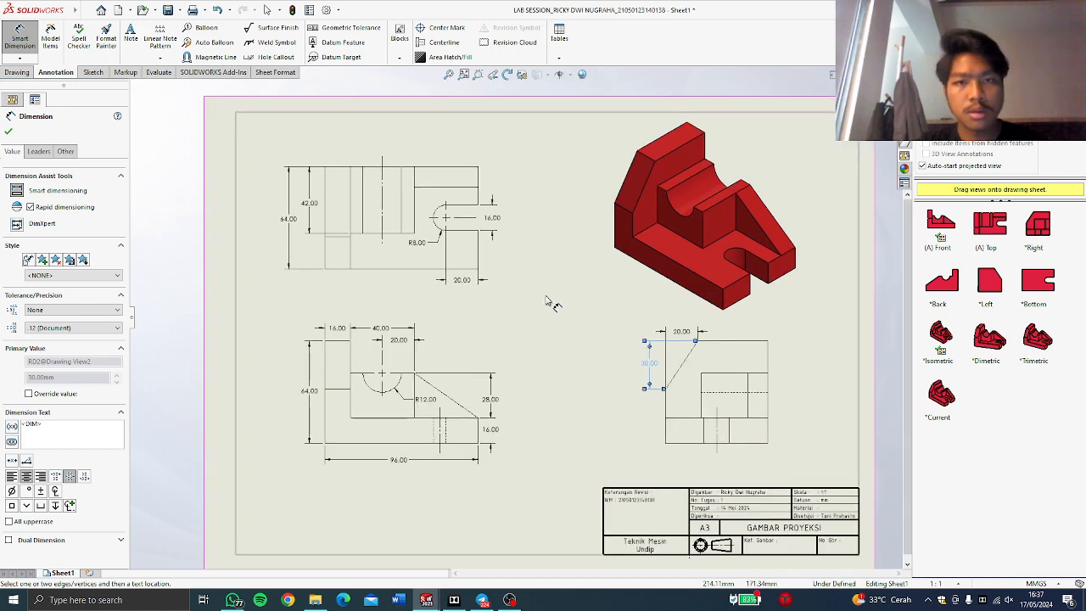
scroll(547, 301, down, 2)
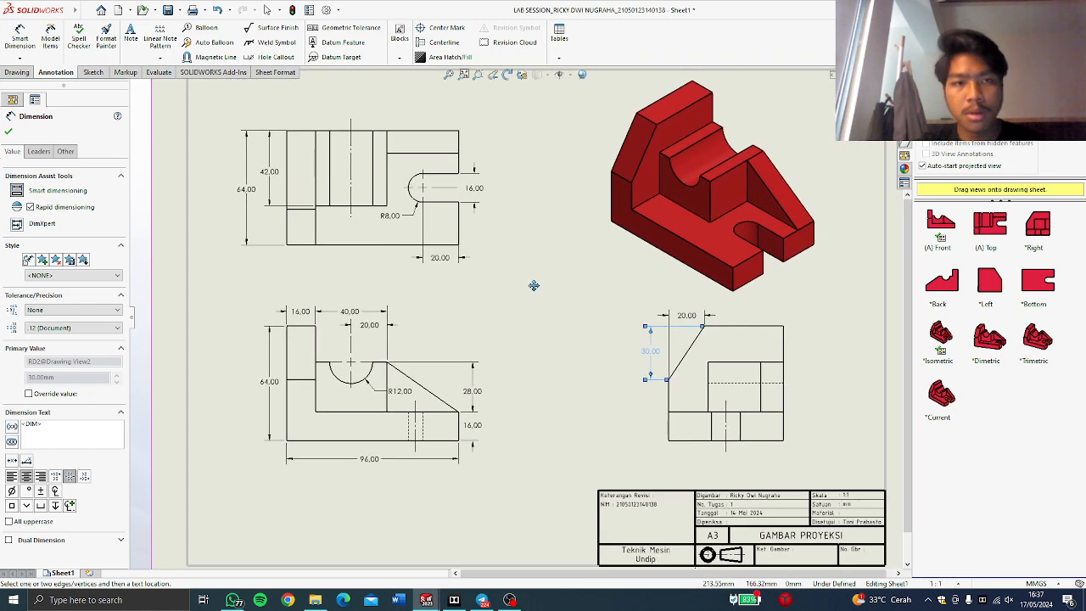
click(438, 259)
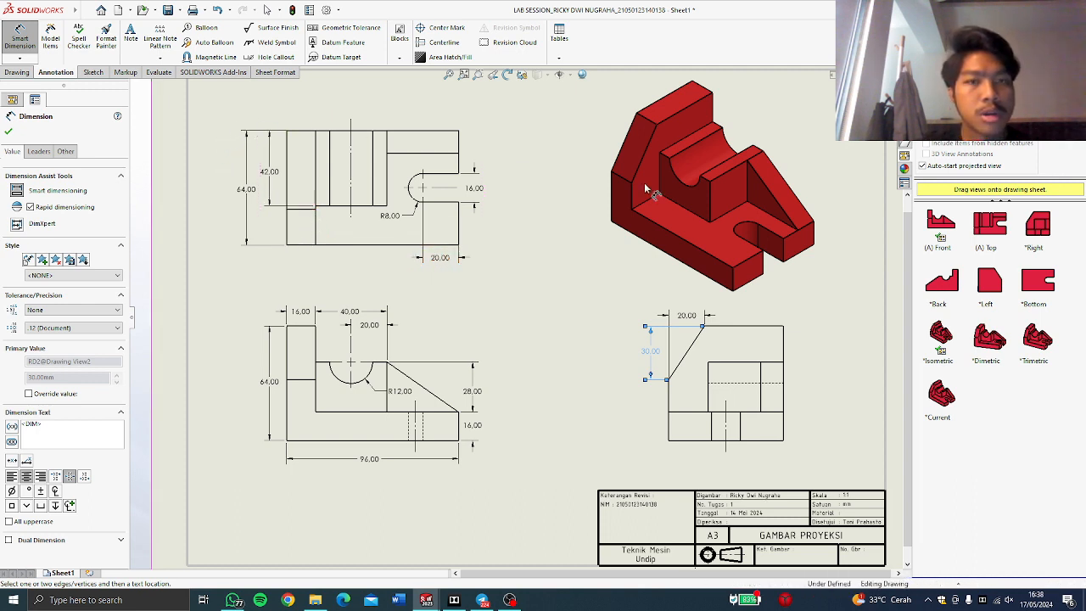
click(509, 599)
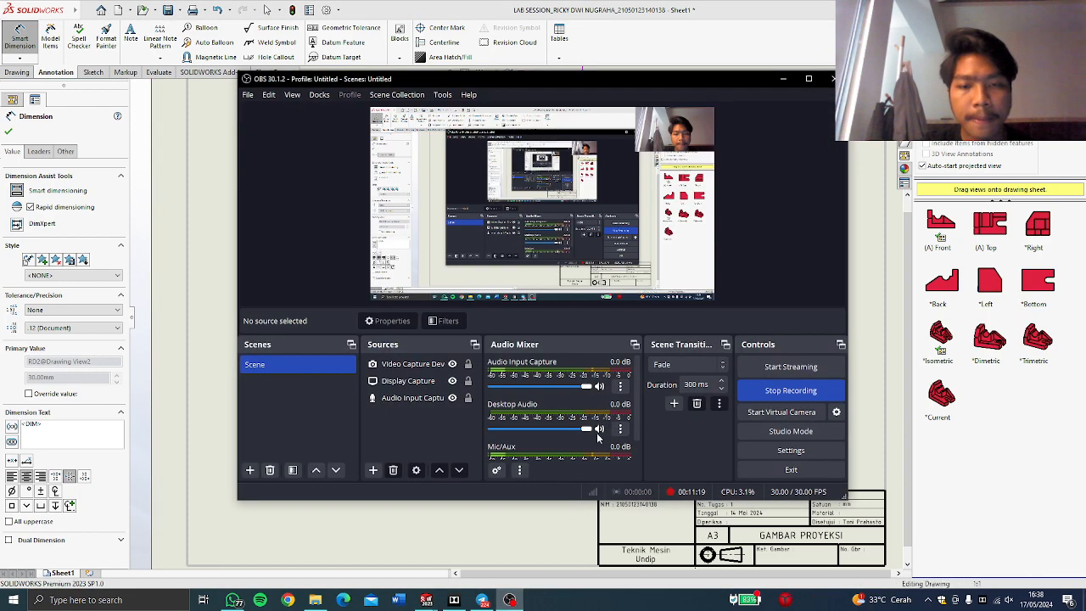